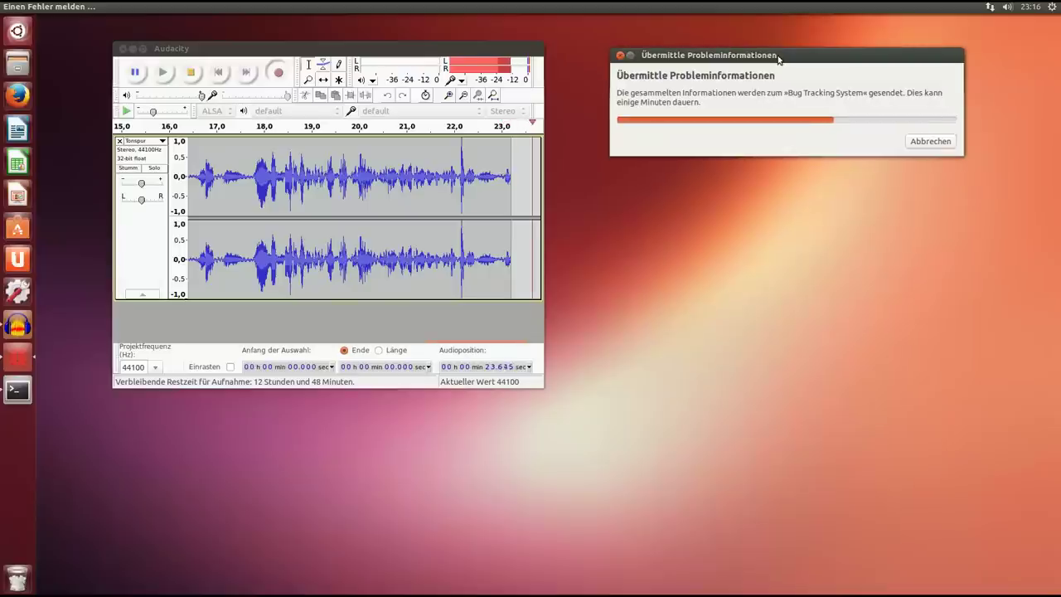
# Close the Audacity recording window and minimize the bug-report upload progress dialog.
pyautogui.moveTo(332, 51)
pyautogui.mouseDown()
pyautogui.moveTo(319, 77)
pyautogui.moveTo(316, 62)
pyautogui.mouseUp()
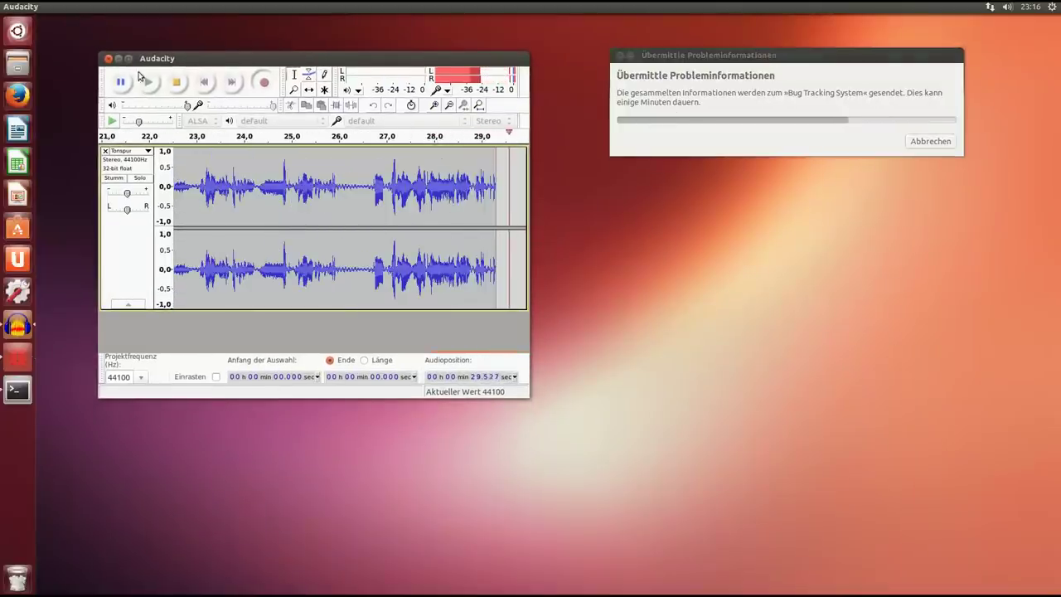
pyautogui.click(108, 58)
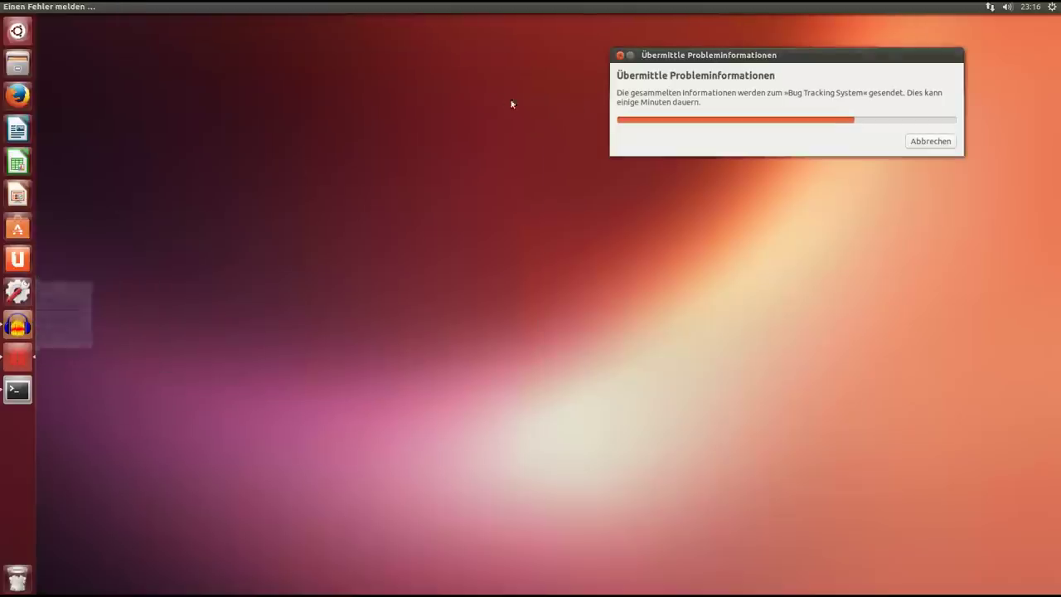
pyautogui.click(631, 56)
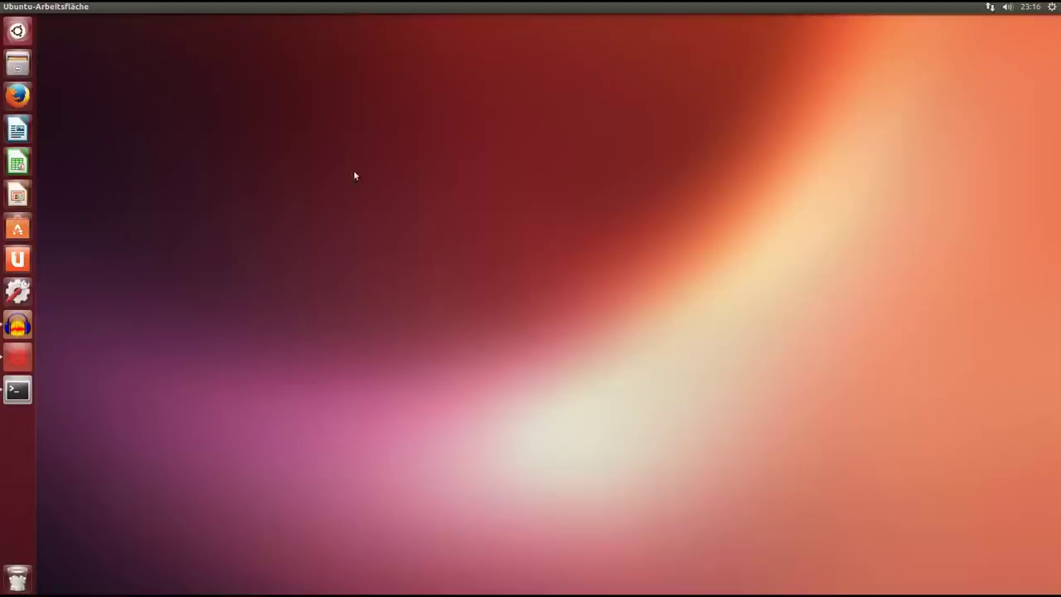
# Open a terminal and run uname -a, selecting the 3.10.0-6-generic kernel version in the output.
pyautogui.click(18, 392)
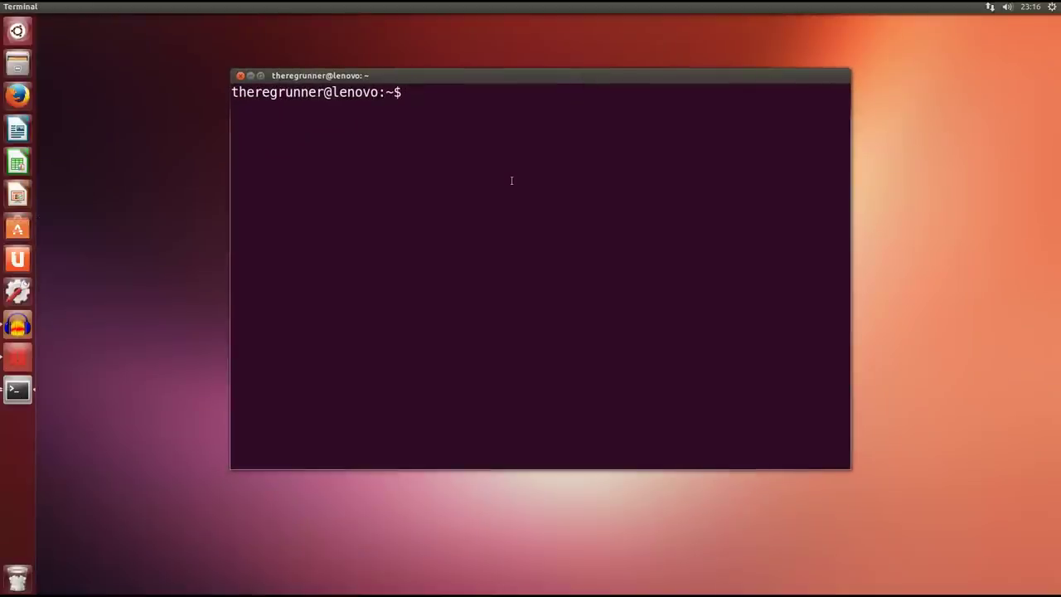
pyautogui.write('uname -a')
pyautogui.press('Return')
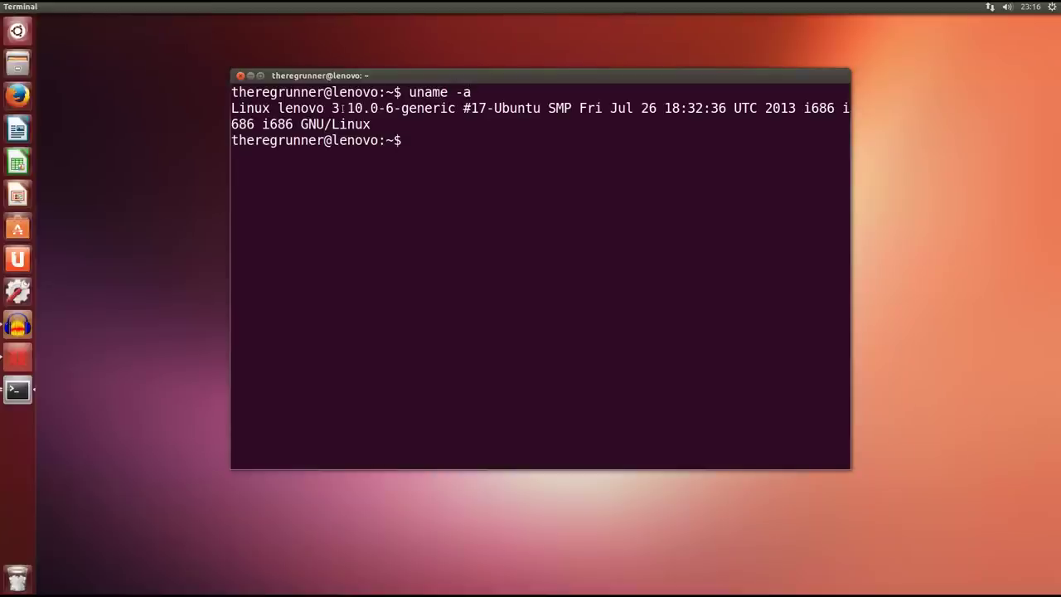
pyautogui.moveTo(331, 107); pyautogui.dragTo(394, 107)
pyautogui.click(443, 143)
# Run lsb_release -a and highlight 'Saucy Salamander' and 'development branch' in the output.
pyautogui.write('lsb_r')
pyautogui.press('Tab')
pyautogui.write('-a')
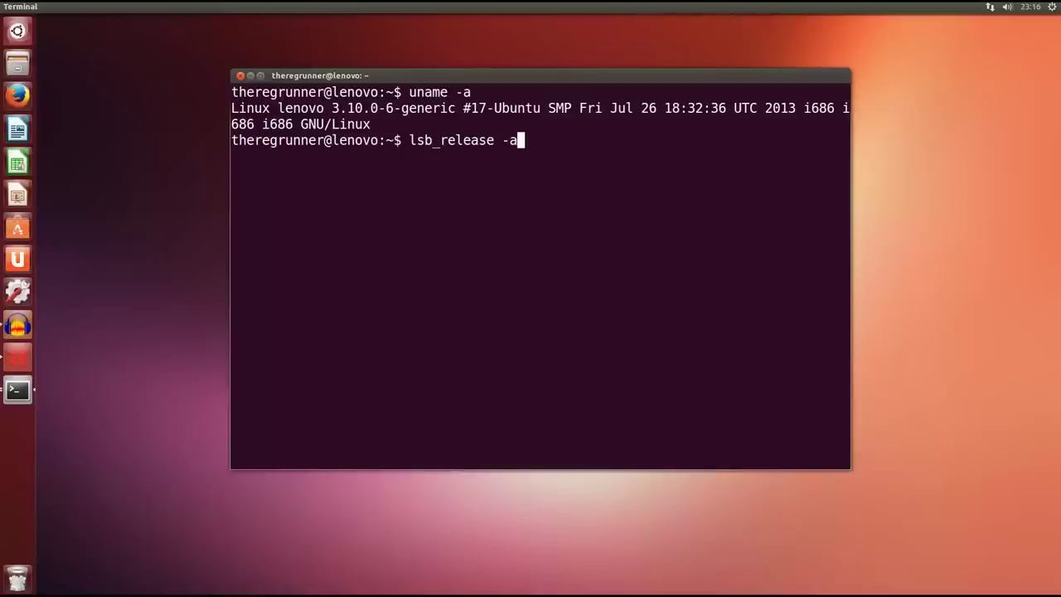
pyautogui.press('Return')
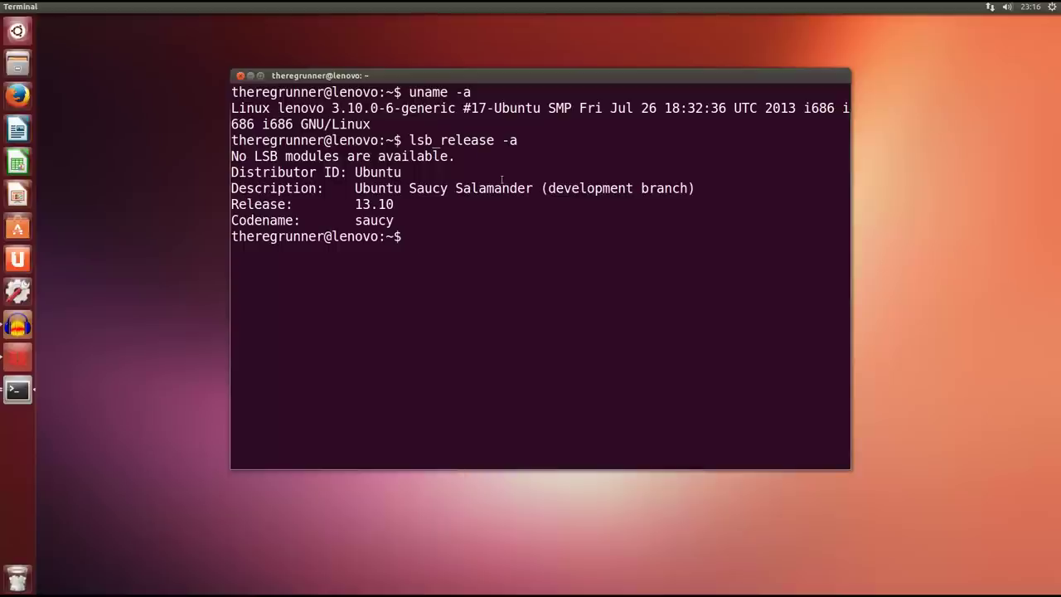
pyautogui.moveTo(534, 188); pyautogui.dragTo(358, 188)
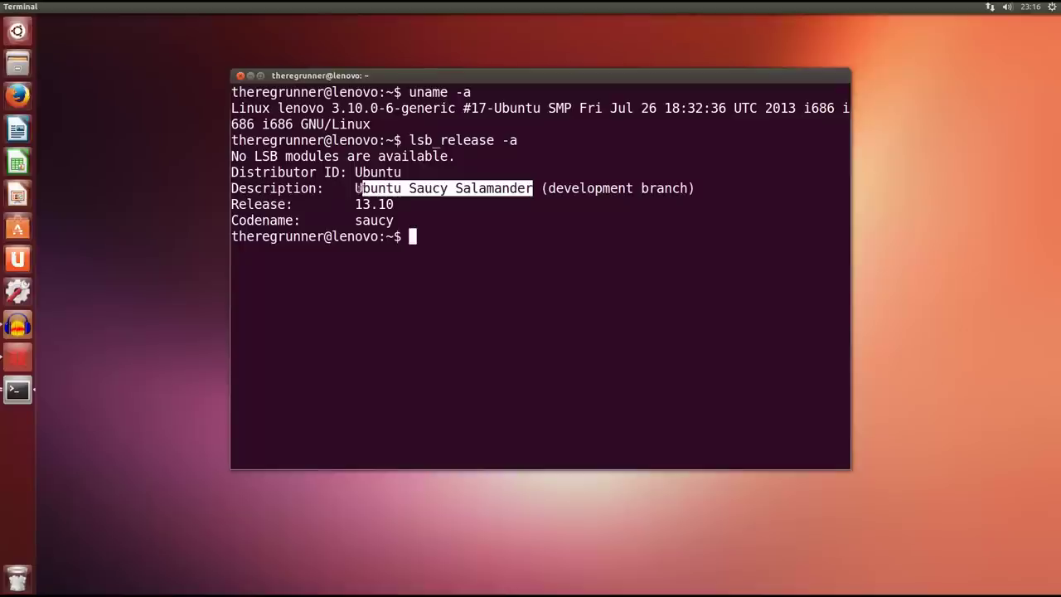
pyautogui.click(359, 188)
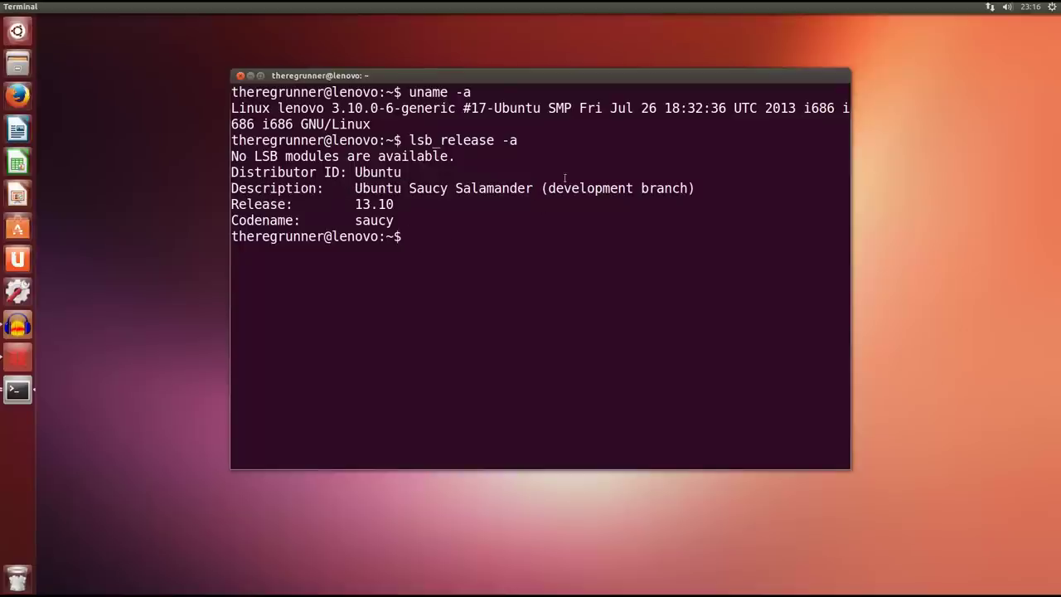
pyautogui.moveTo(542, 188); pyautogui.dragTo(692, 187)
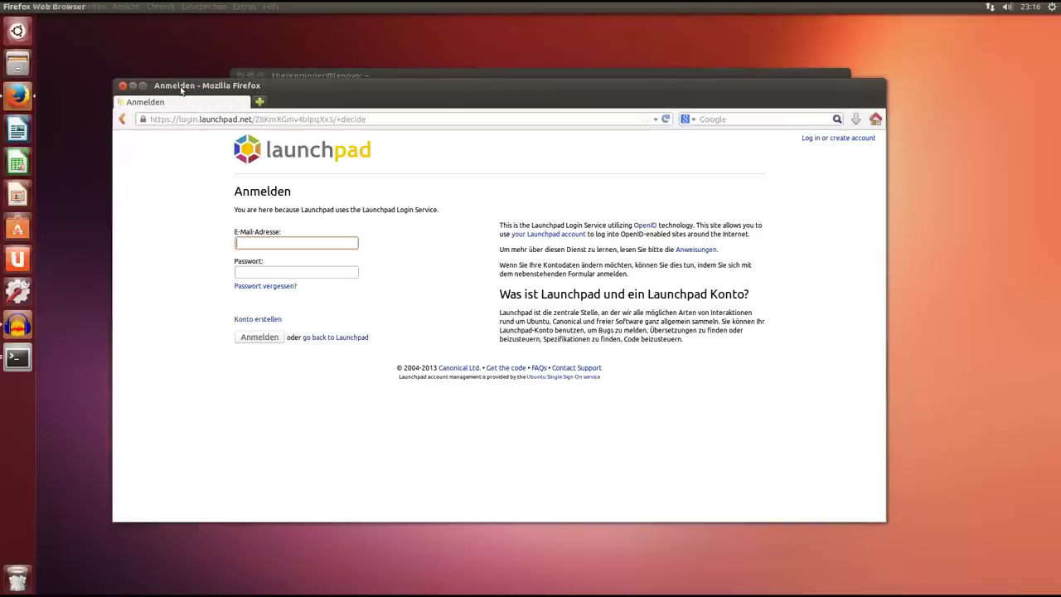
# Minimize the terminal and move the Firefox window up and to the right.
pyautogui.moveTo(287, 86); pyautogui.dragTo(279, 105)
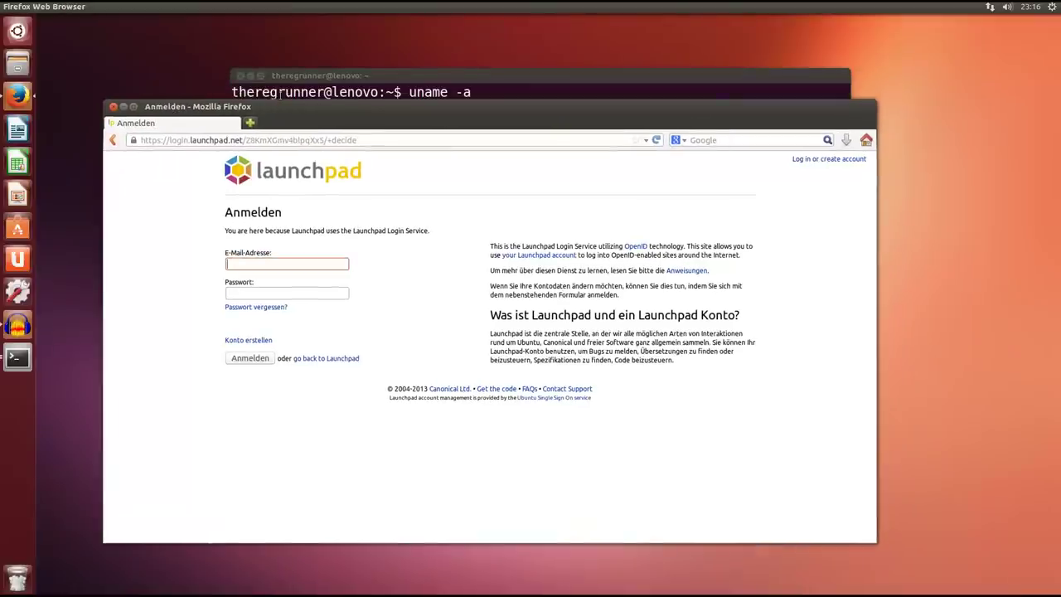
pyautogui.click(283, 79)
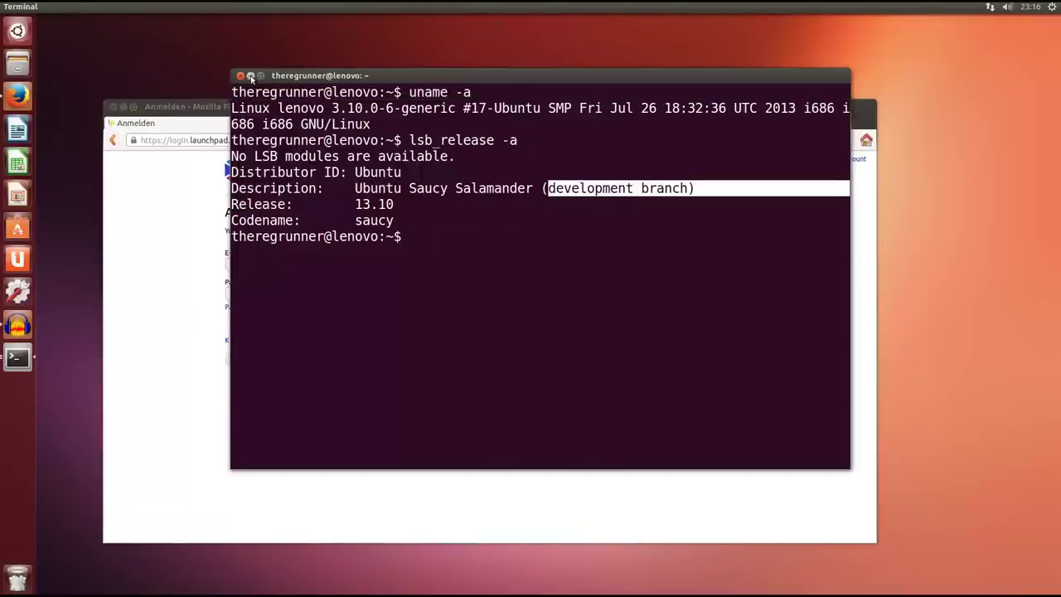
pyautogui.click(250, 75)
pyautogui.moveTo(278, 106); pyautogui.dragTo(350, 71)
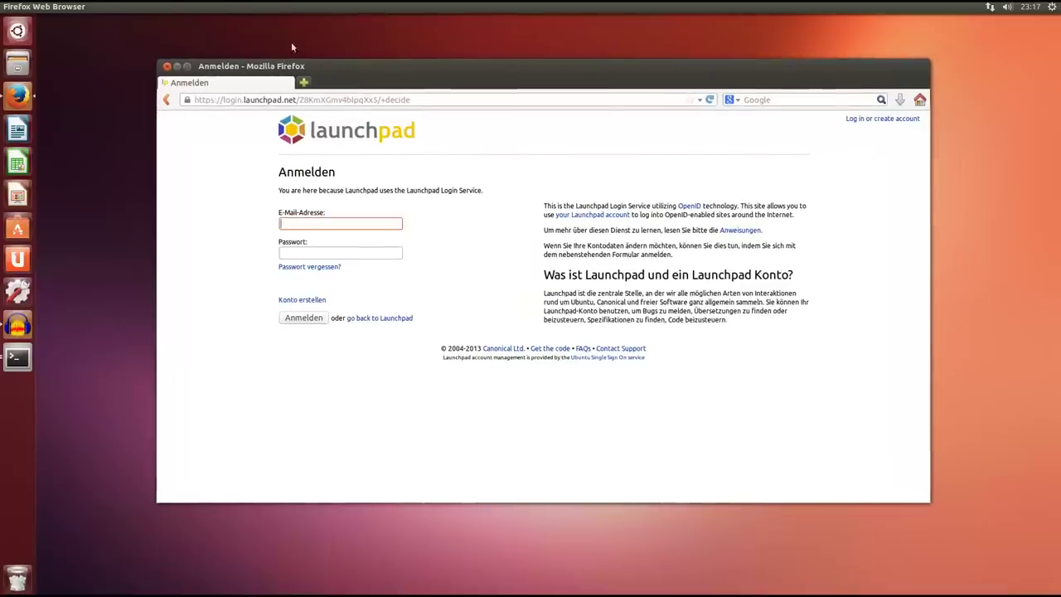
# View Hilfe > Über Firefox, close that dialog, then close Firefox.
pyautogui.click(272, 7)
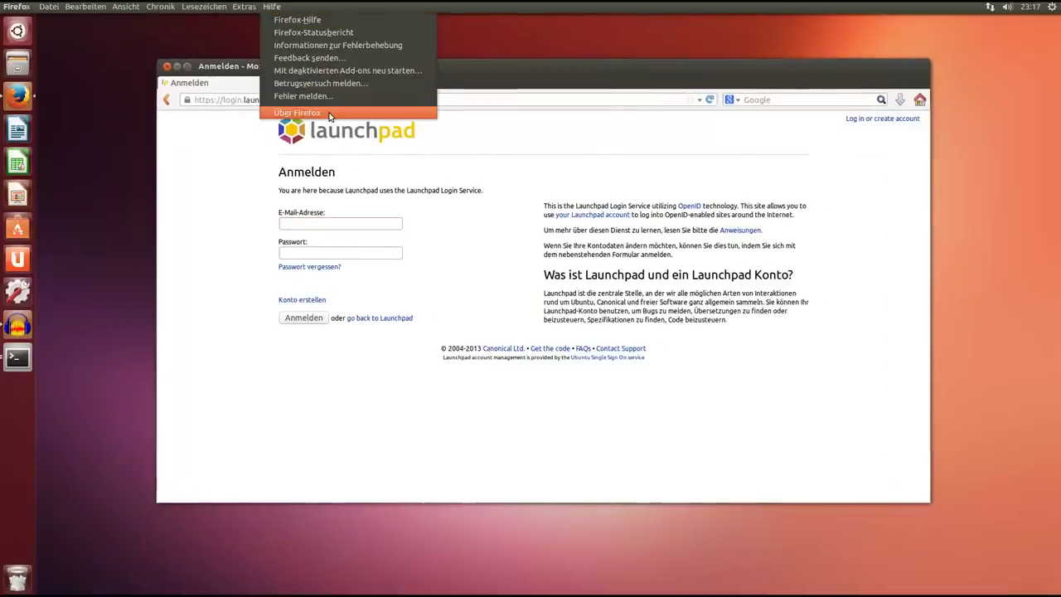
pyautogui.click(290, 114)
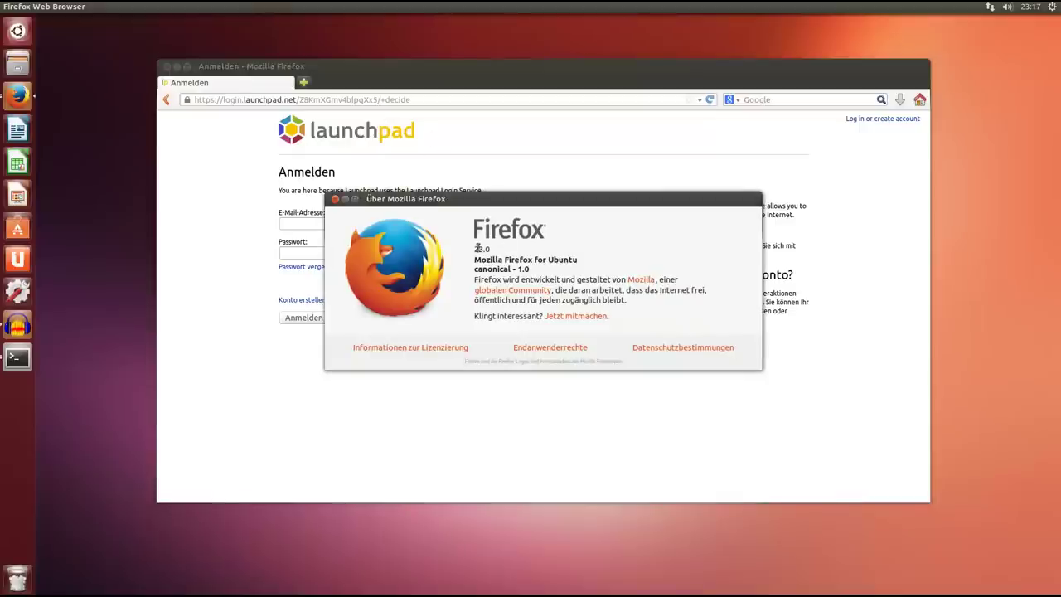
pyautogui.click(334, 199)
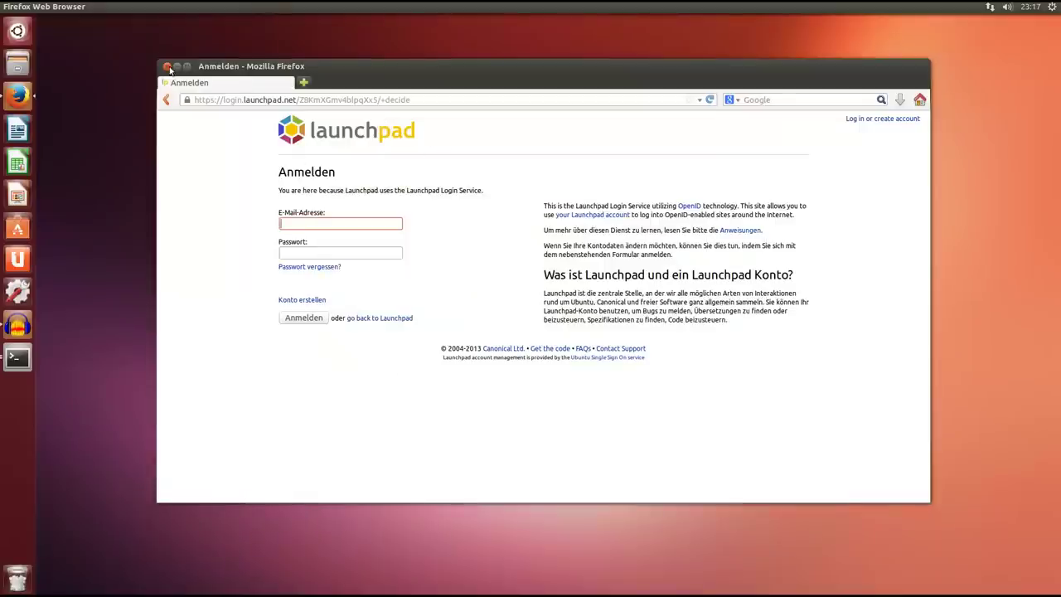
pyautogui.click(168, 67)
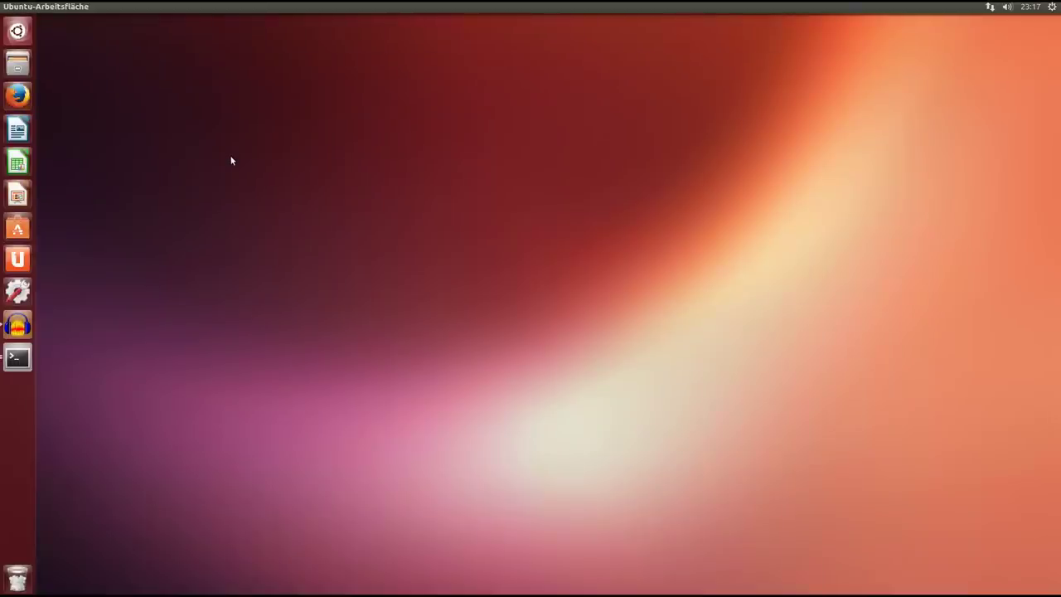
# Open the home folder in Files and view, then close, the Info zu Dateien dialog.
pyautogui.click(17, 63)
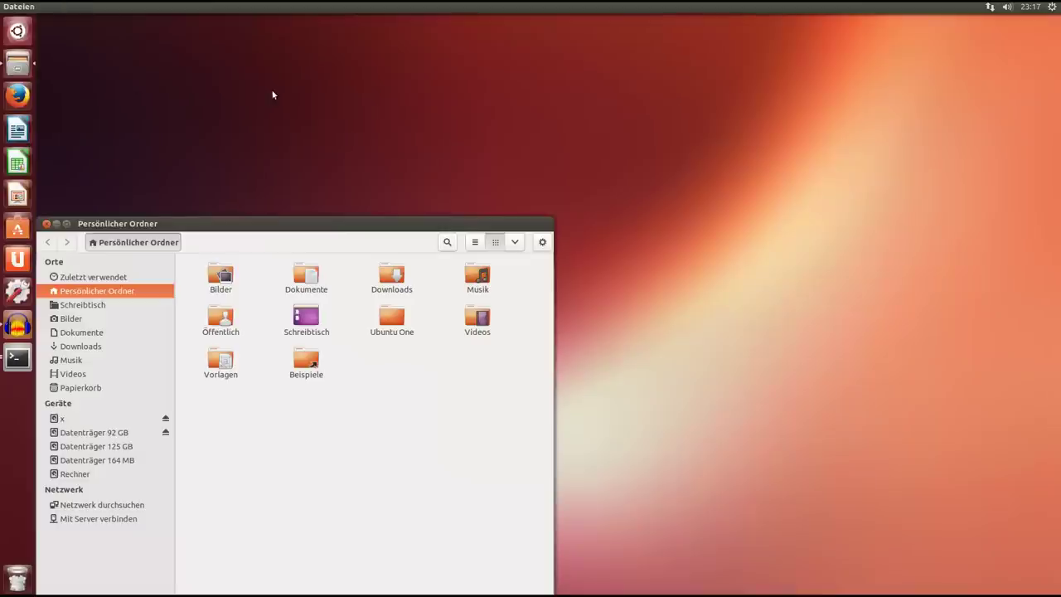
pyautogui.moveTo(329, 220); pyautogui.dragTo(477, 70)
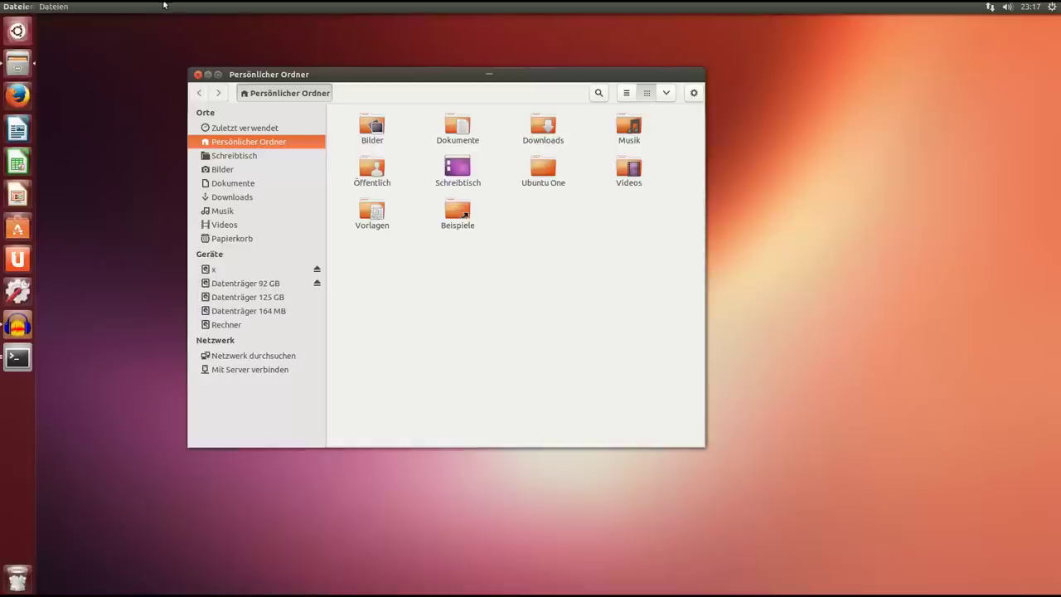
pyautogui.click(72, 7)
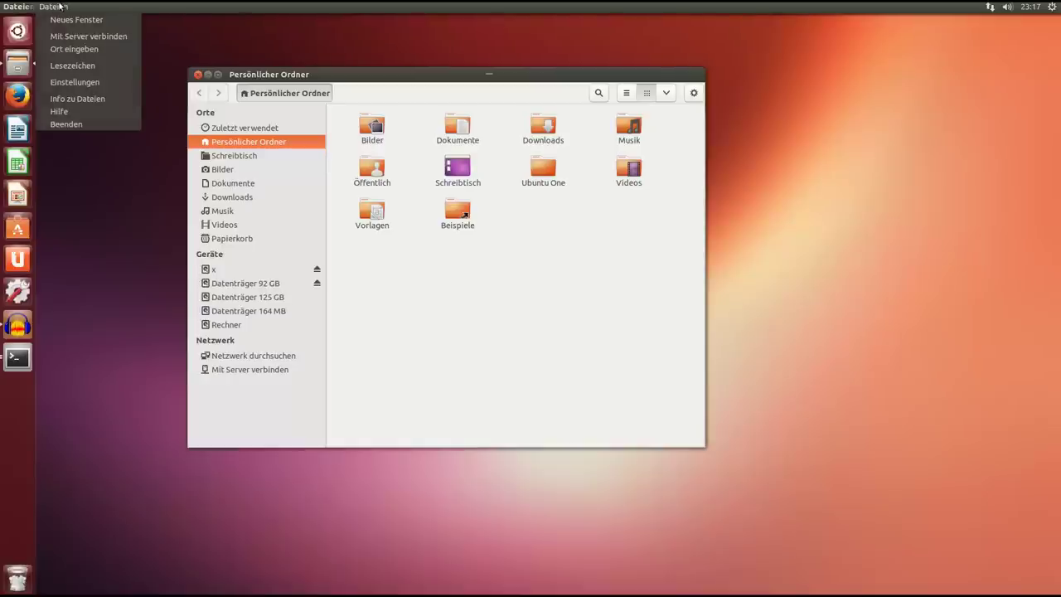
pyautogui.click(87, 99)
pyautogui.moveTo(446, 208); pyautogui.dragTo(502, 274)
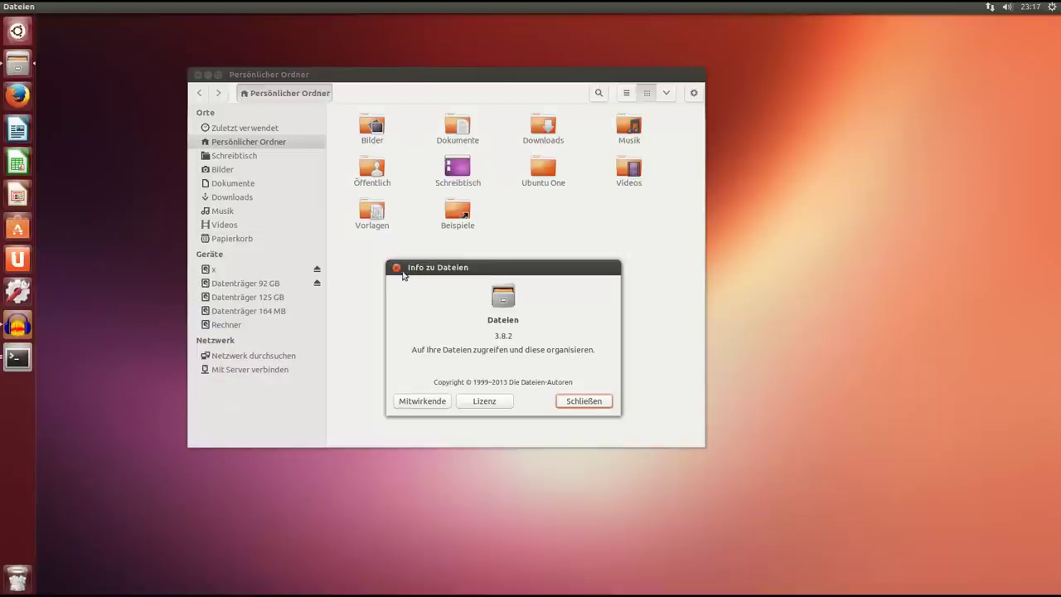
pyautogui.click(397, 267)
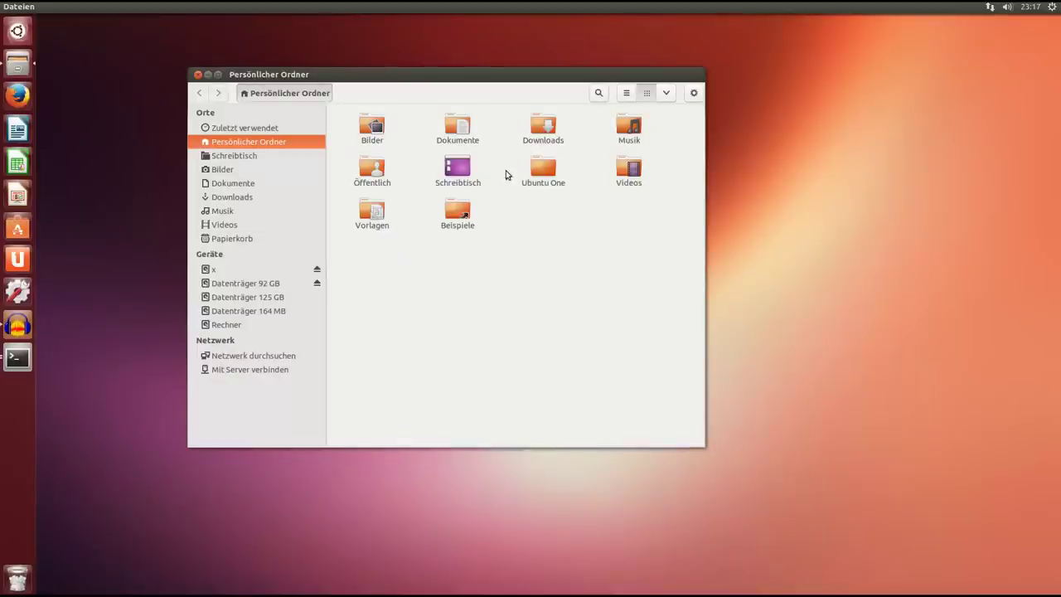
# Enlarge the folder icons with Ctrl++, make the Files window taller, and bring Terminal forward.
pyautogui.click(458, 169)
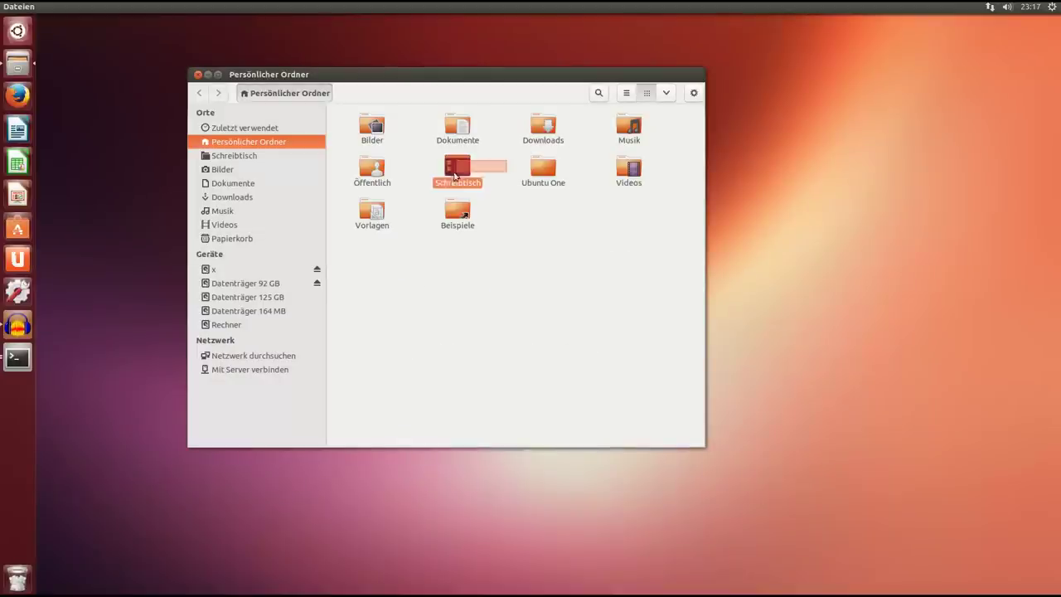
pyautogui.click(539, 263)
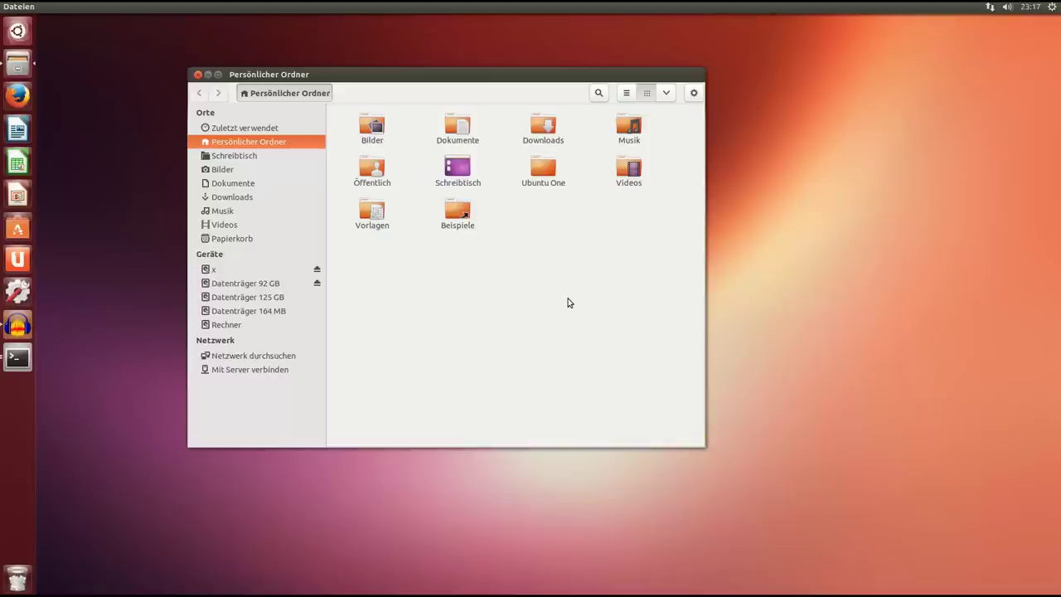
pyautogui.hotkey('ctrl', '+')
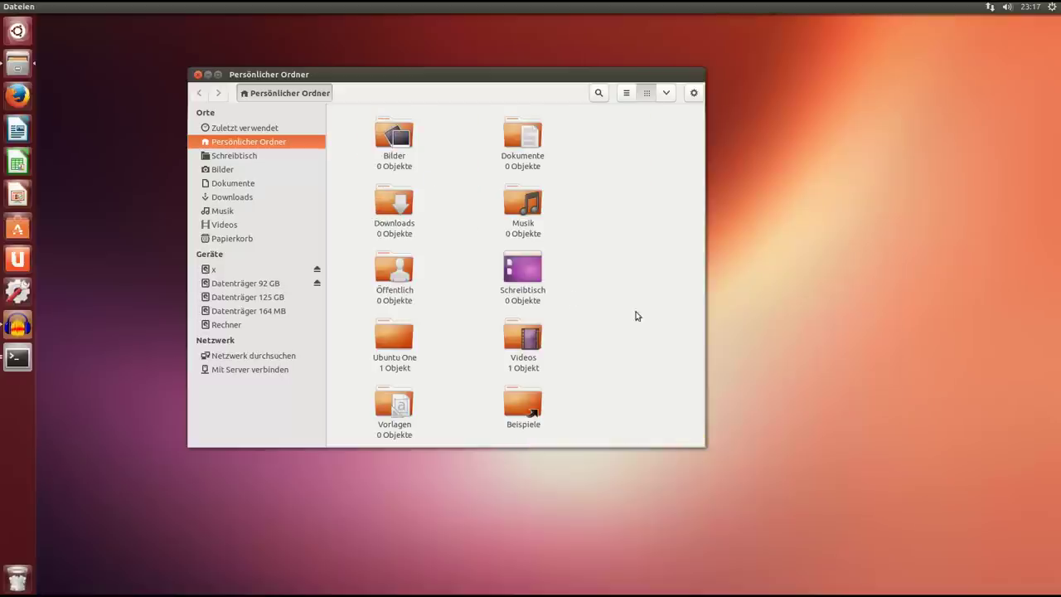
pyautogui.moveTo(704, 446); pyautogui.dragTo(699, 489)
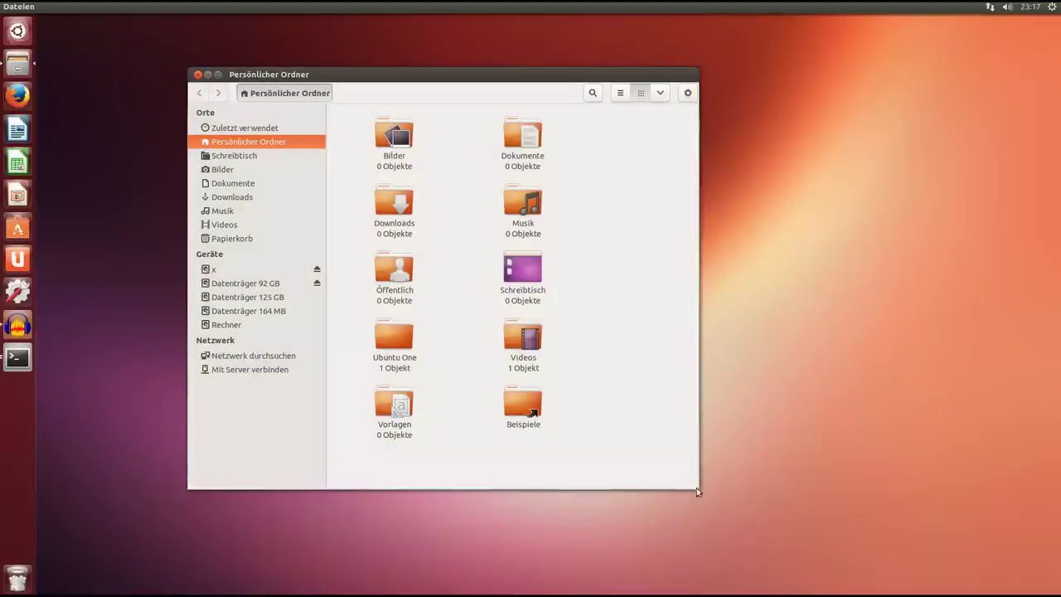
pyautogui.moveTo(572, 74); pyautogui.dragTo(587, 72)
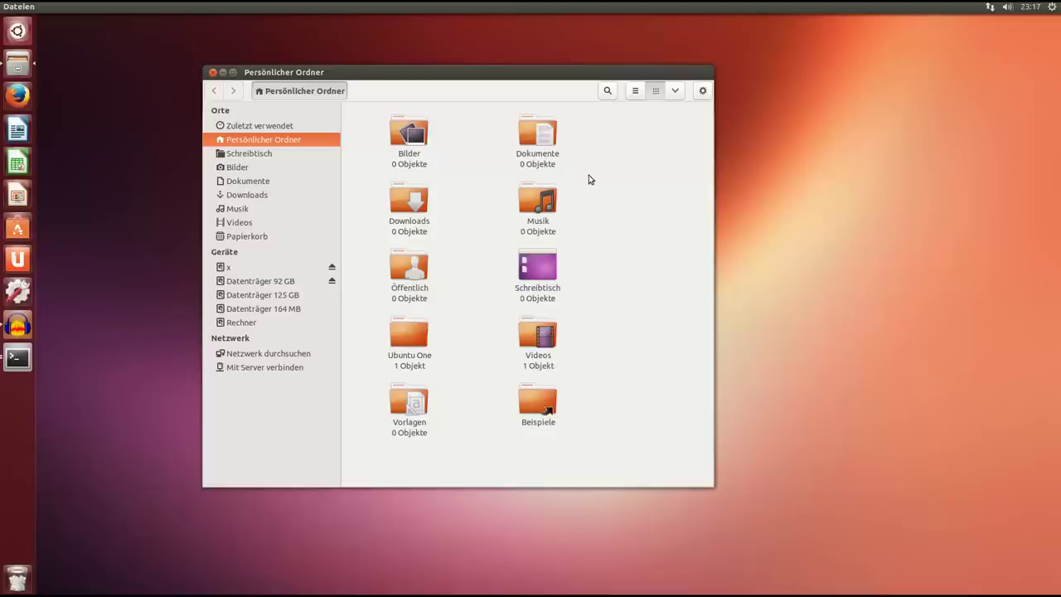
pyautogui.click(16, 356)
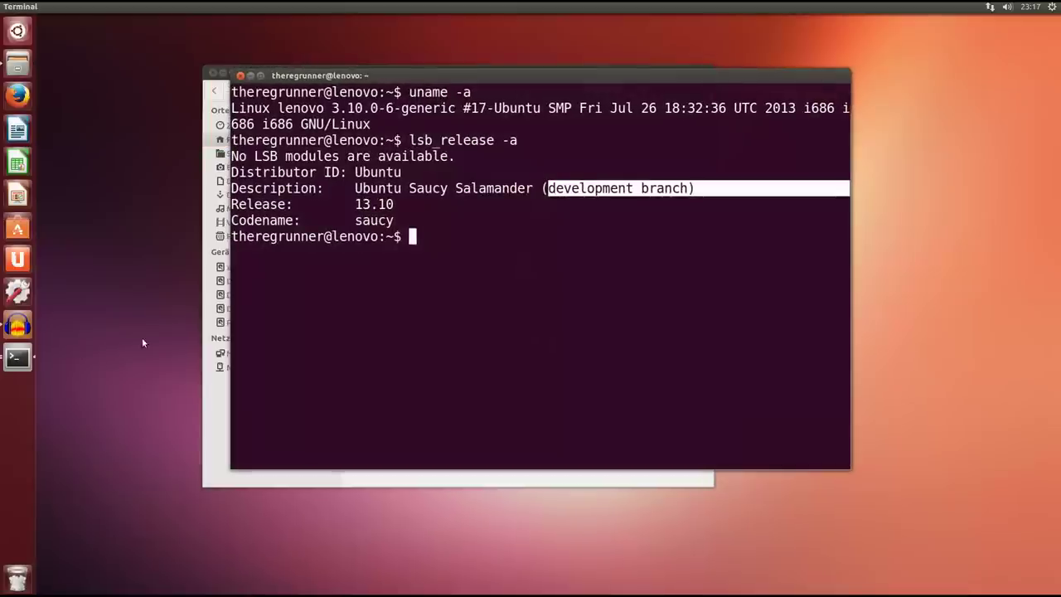
# Run ls, select Schreibtisch in the listing, close the terminal, and raise the home folder window.
pyautogui.click(442, 239)
pyautogui.write('ls')
pyautogui.press('Return')
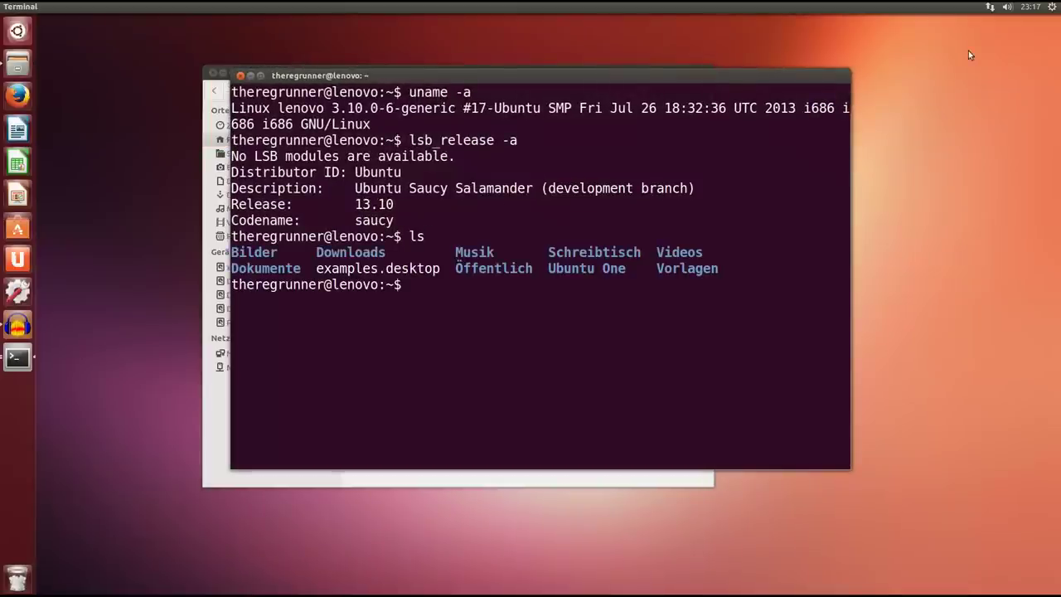
pyautogui.doubleClick(640, 252)
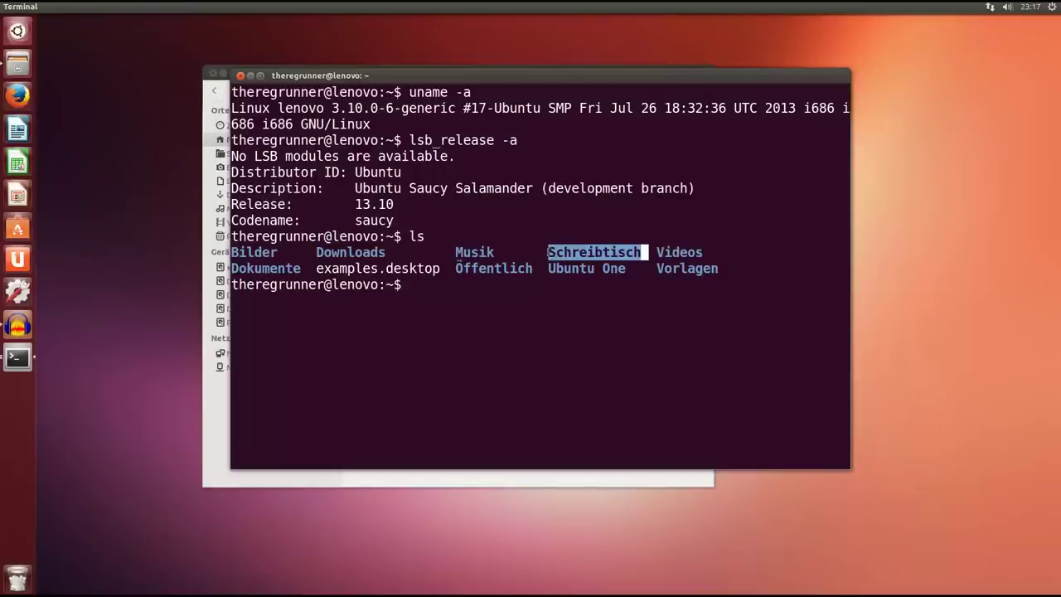
pyautogui.click(240, 75)
pyautogui.moveTo(279, 74); pyautogui.dragTo(280, 65)
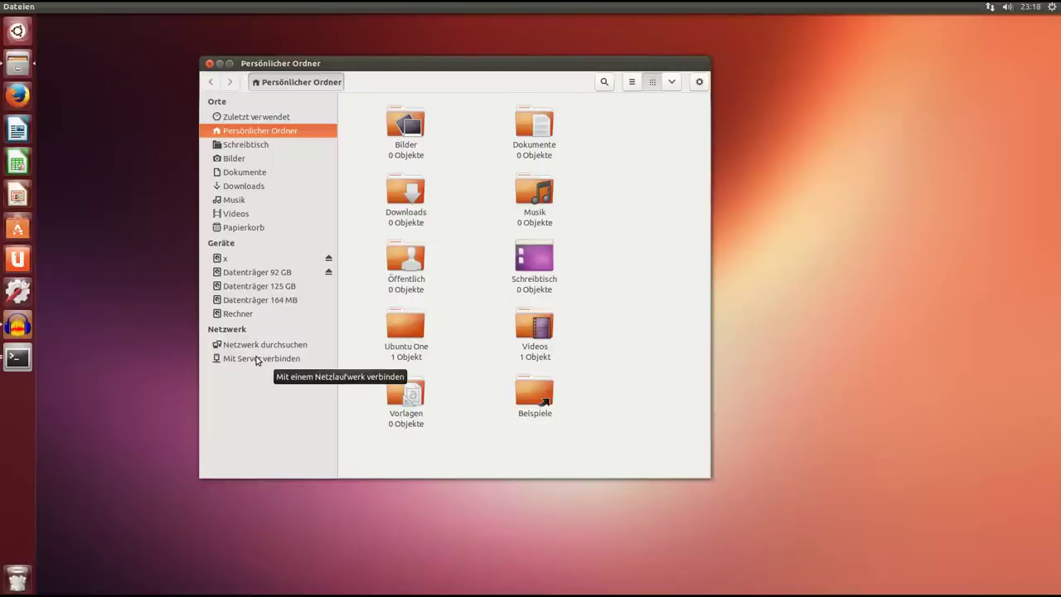
# Browse the Dateien menu and open, then cancel, the Mit Server verbinden dialog.
pyautogui.click(54, 7)
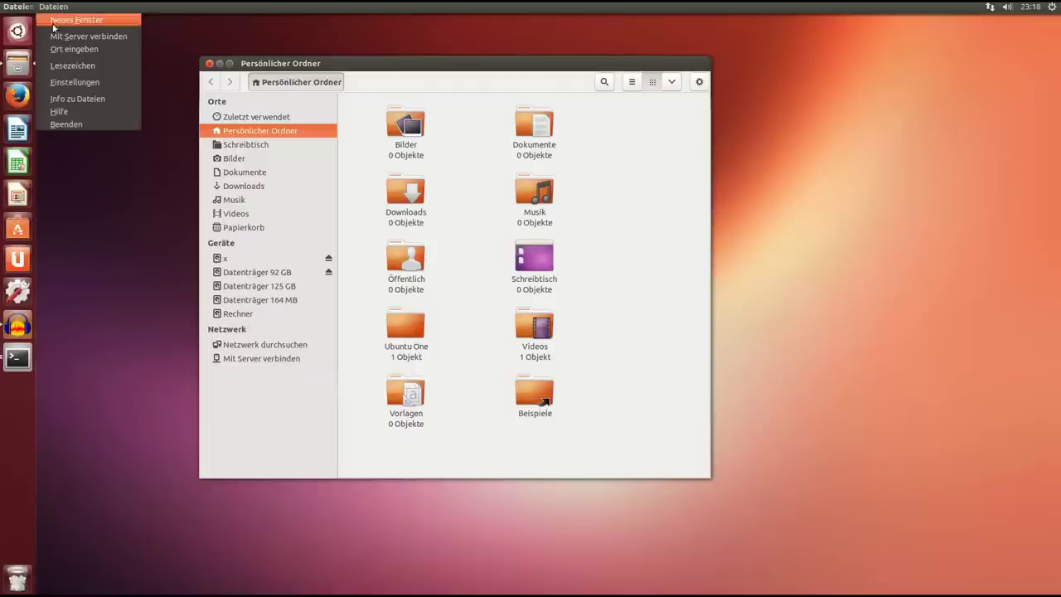
pyautogui.click(350, 65)
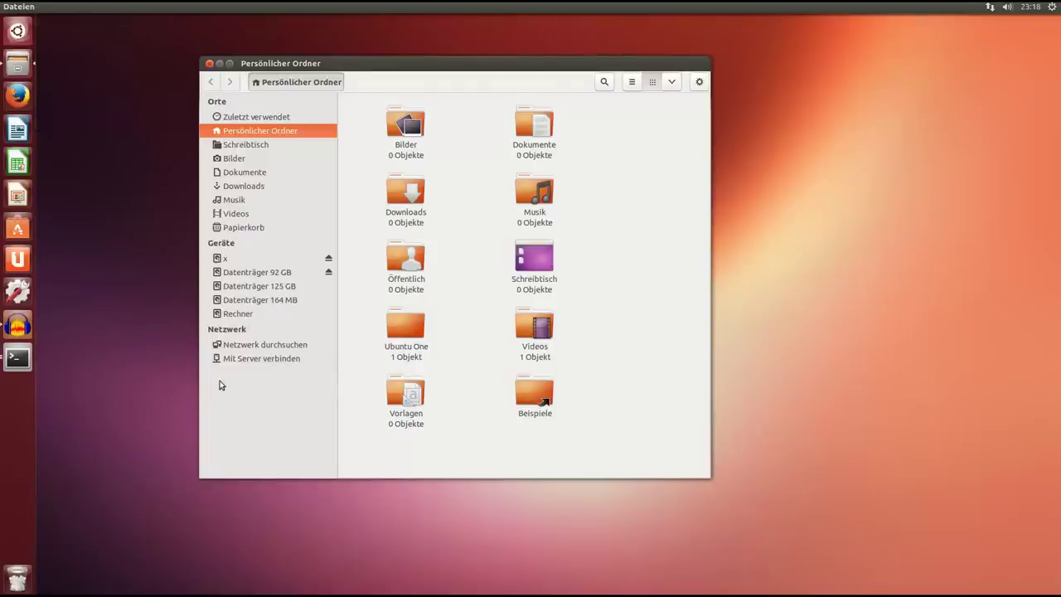
pyautogui.click(261, 359)
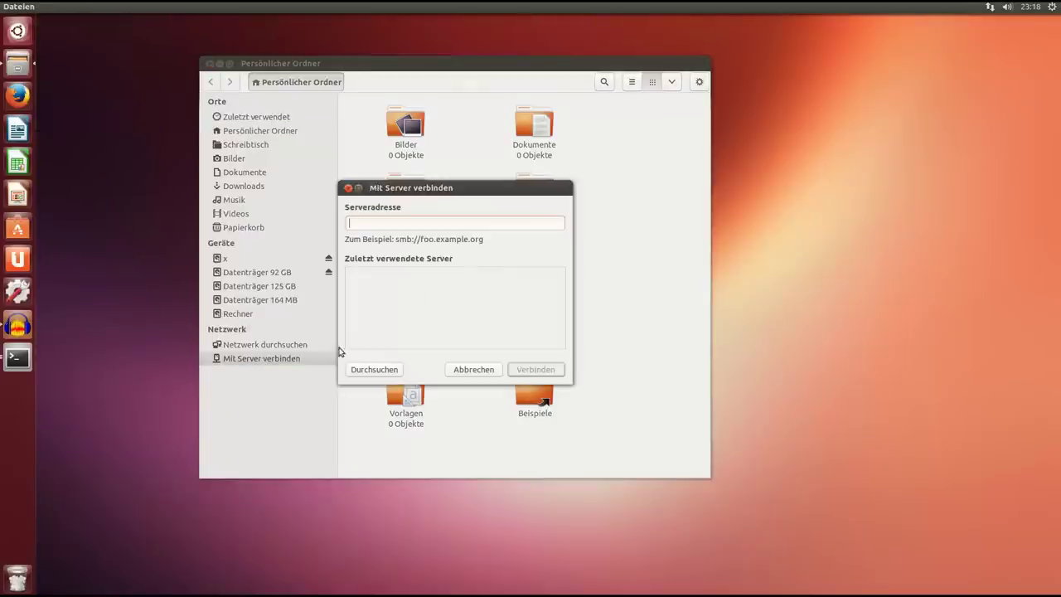
pyautogui.click(474, 370)
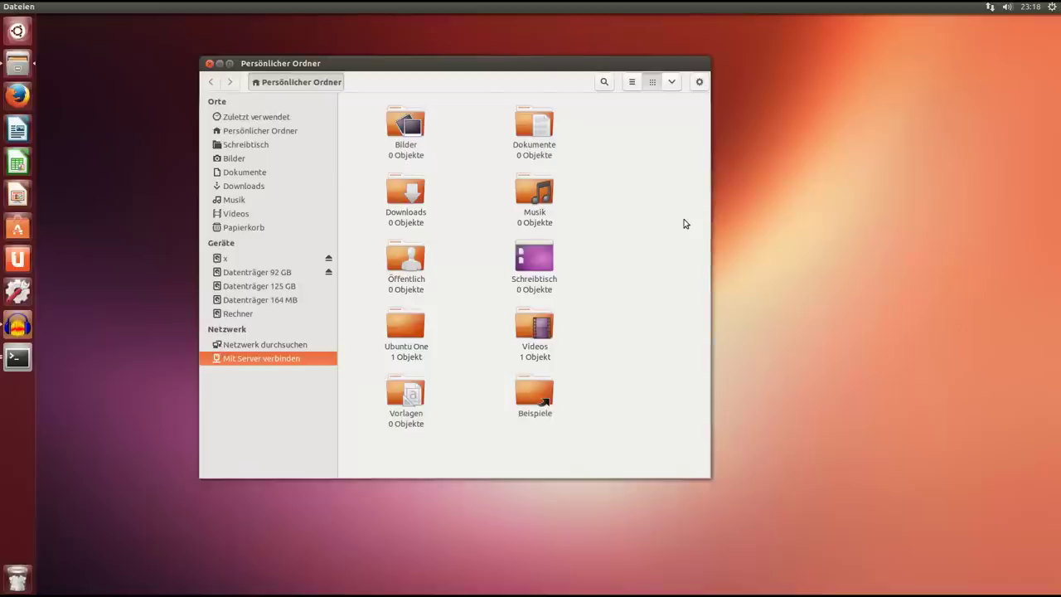
# Check the gear and view menus, switch the home folder to list view, then close it.
pyautogui.click(698, 83)
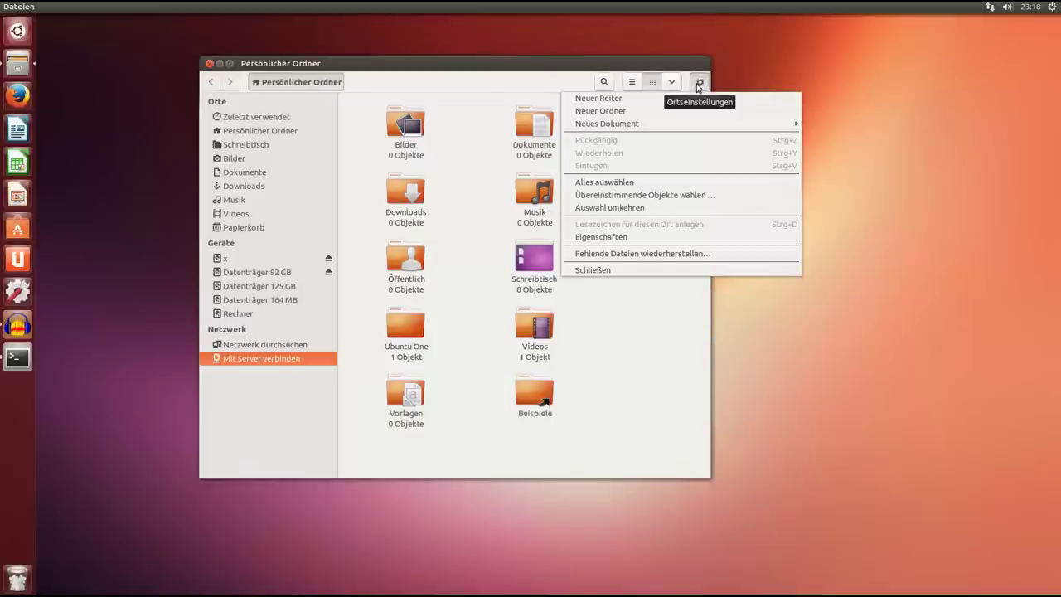
pyautogui.click(672, 83)
pyautogui.click(672, 83)
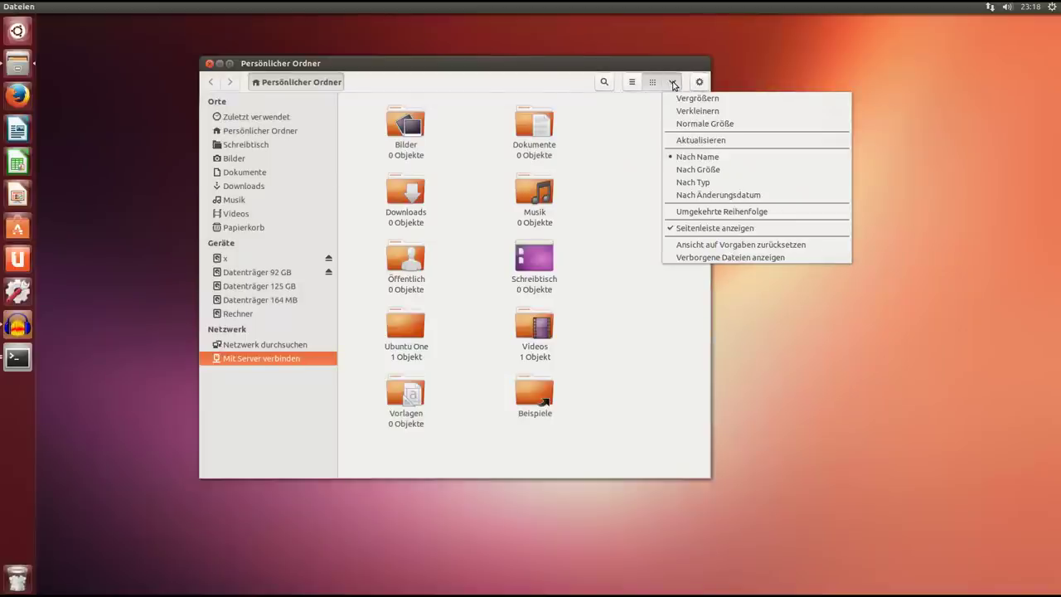
pyautogui.click(661, 66)
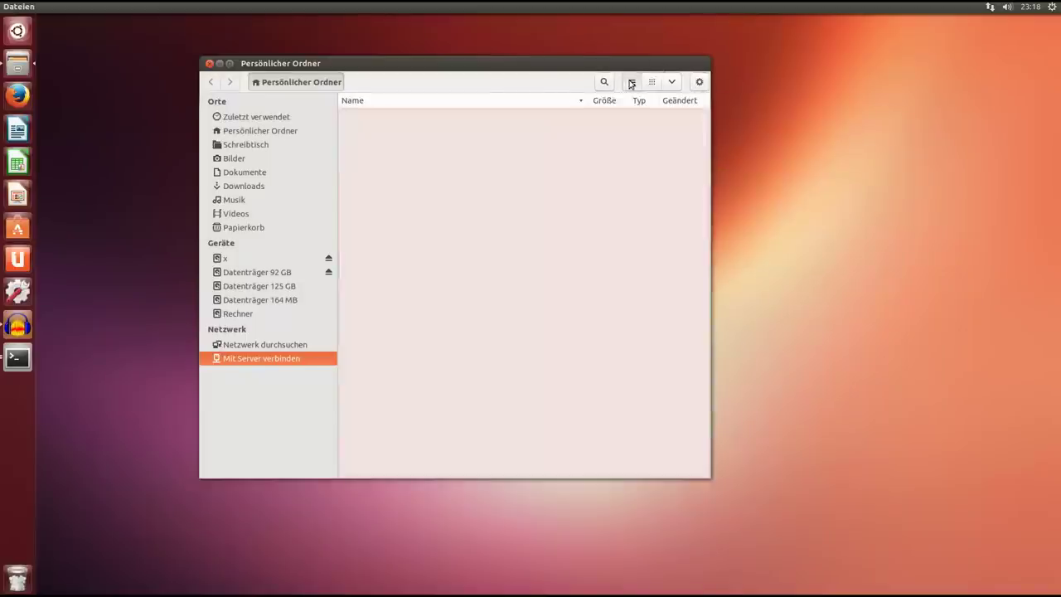
pyautogui.click(632, 81)
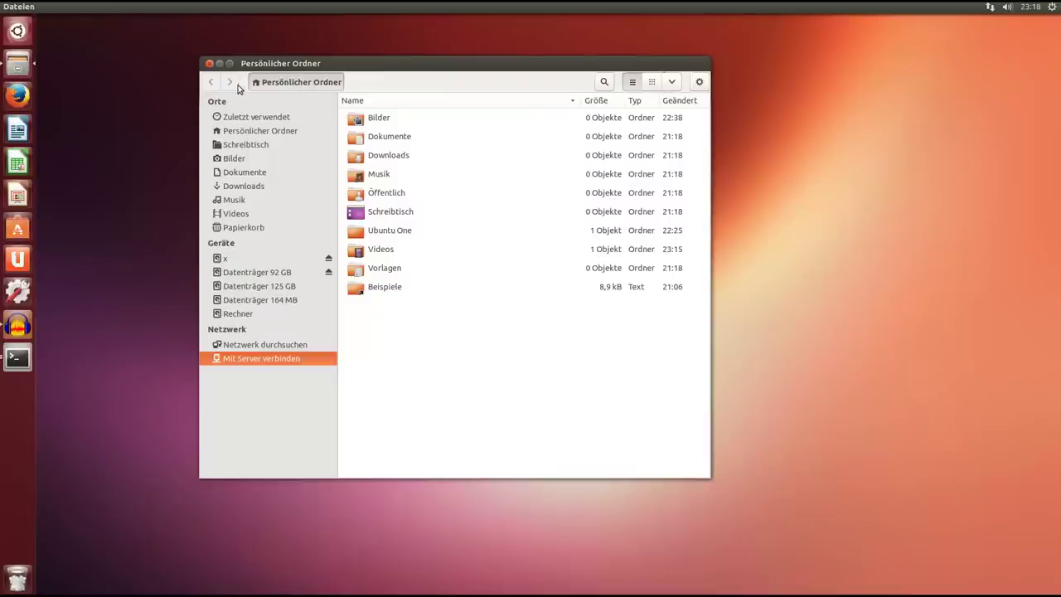
pyautogui.click(209, 63)
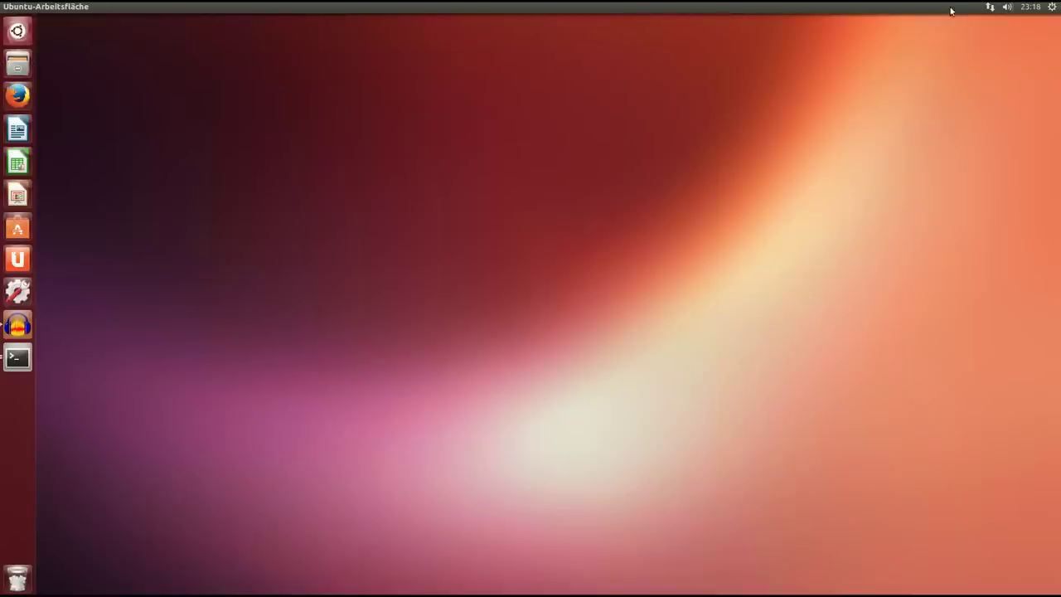
# Open Sound Settings from the volume indicator and show the Eingang page listing Mikrofon and Analoge Eingabe.
pyautogui.click(1005, 7)
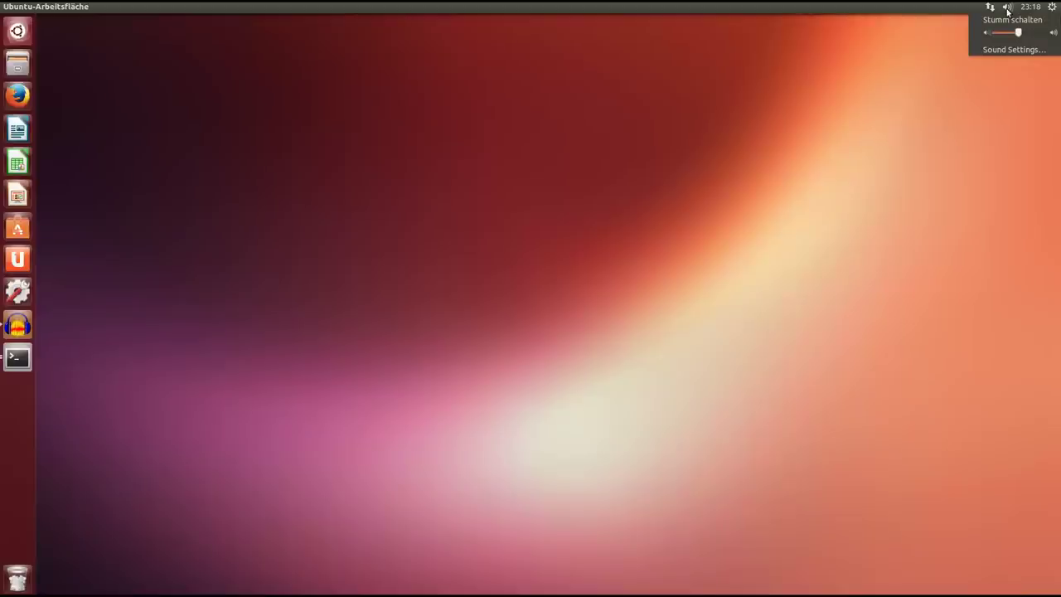
pyautogui.click(1011, 50)
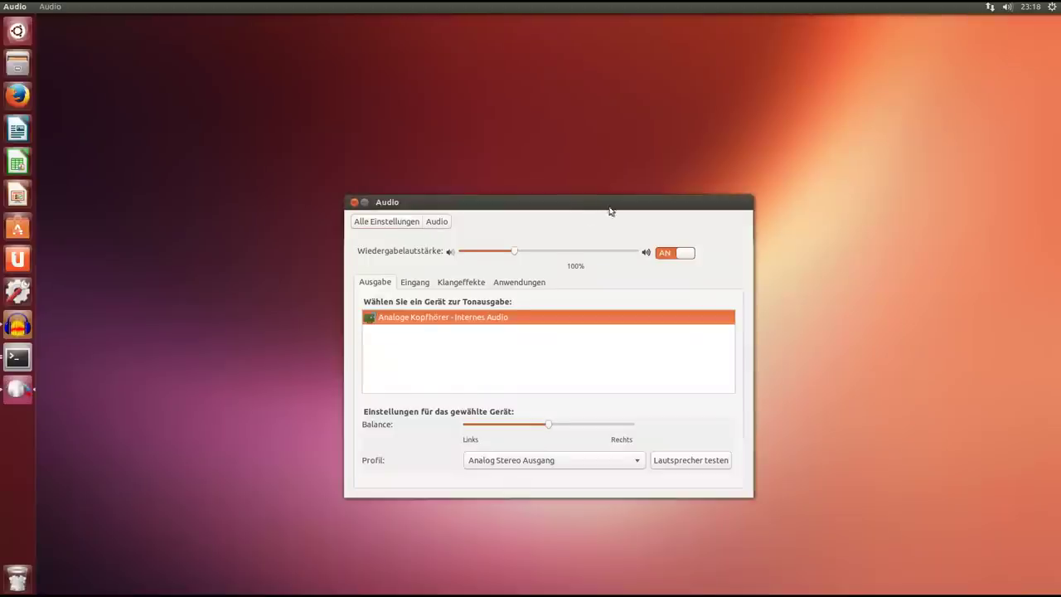
pyautogui.moveTo(609, 204); pyautogui.dragTo(496, 186)
pyautogui.click(303, 258)
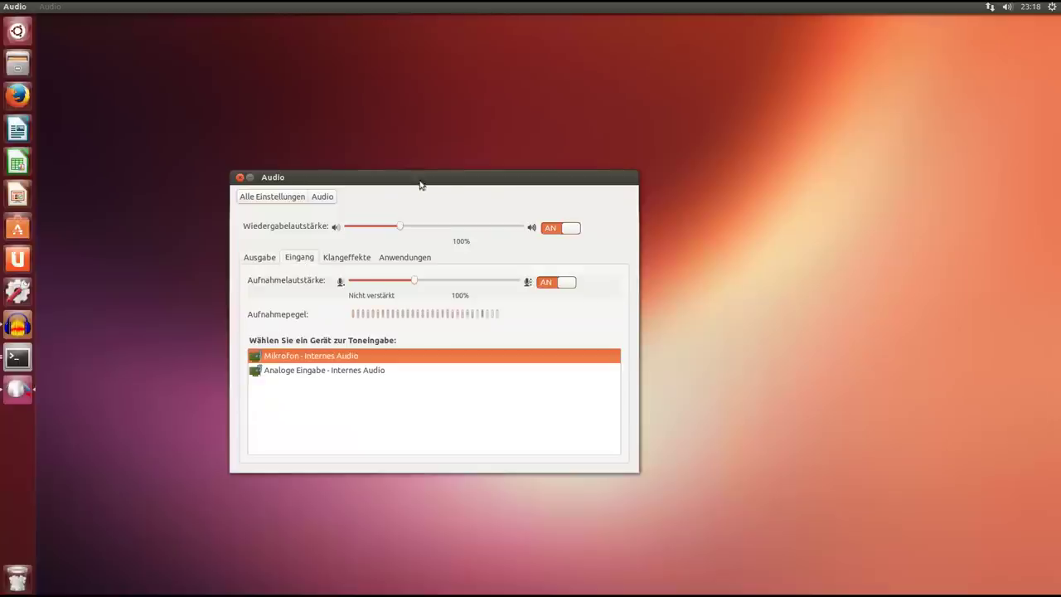
pyautogui.moveTo(431, 182); pyautogui.dragTo(474, 139)
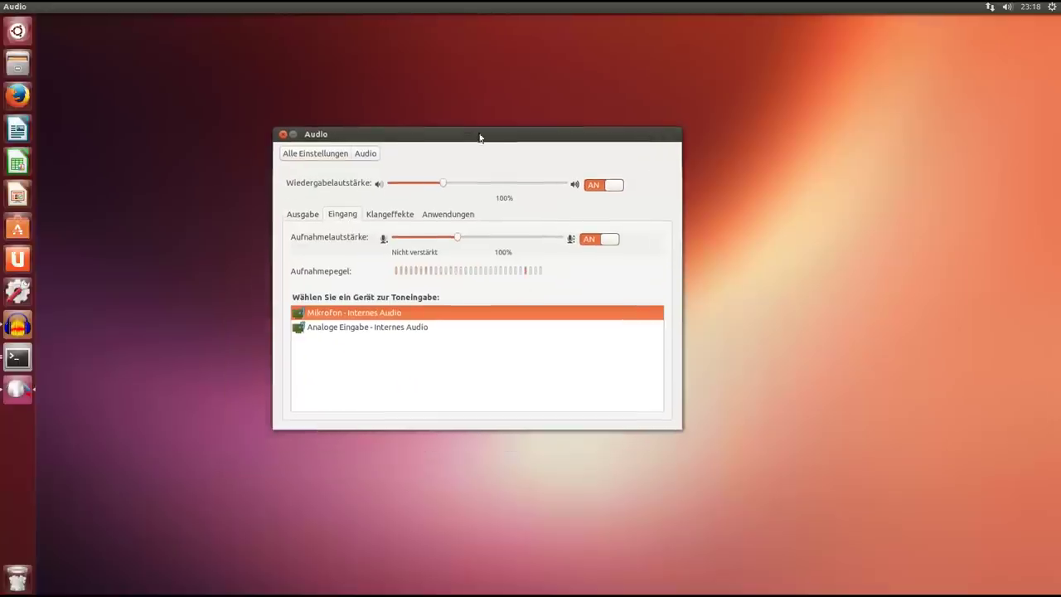
pyautogui.click(1010, 7)
pyautogui.click(1012, 8)
# Close the Audio window and open, then dismiss, the system gear menu.
pyautogui.moveTo(495, 143); pyautogui.dragTo(478, 143)
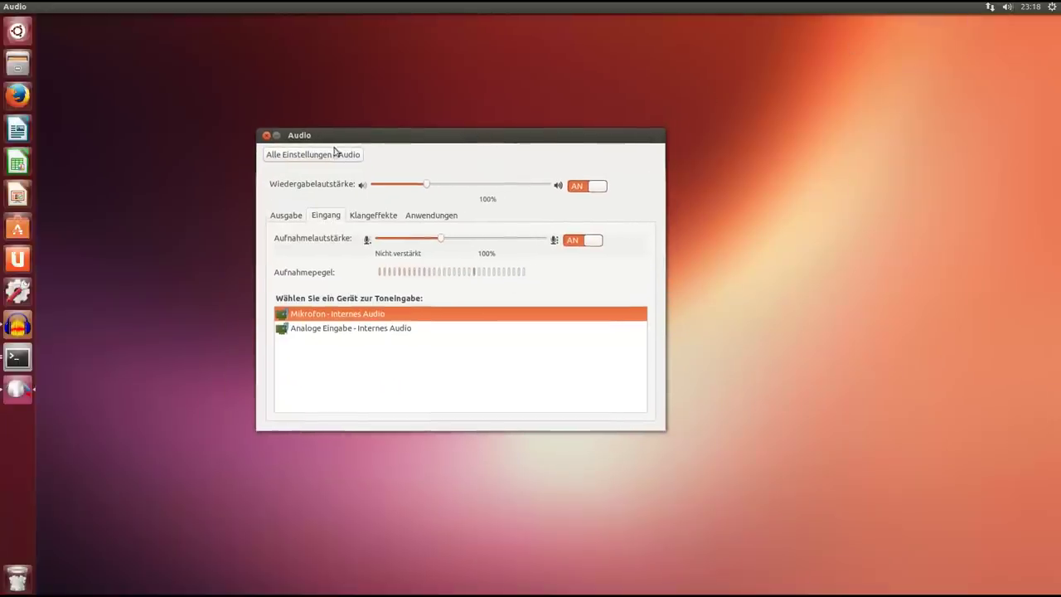
pyautogui.click(266, 136)
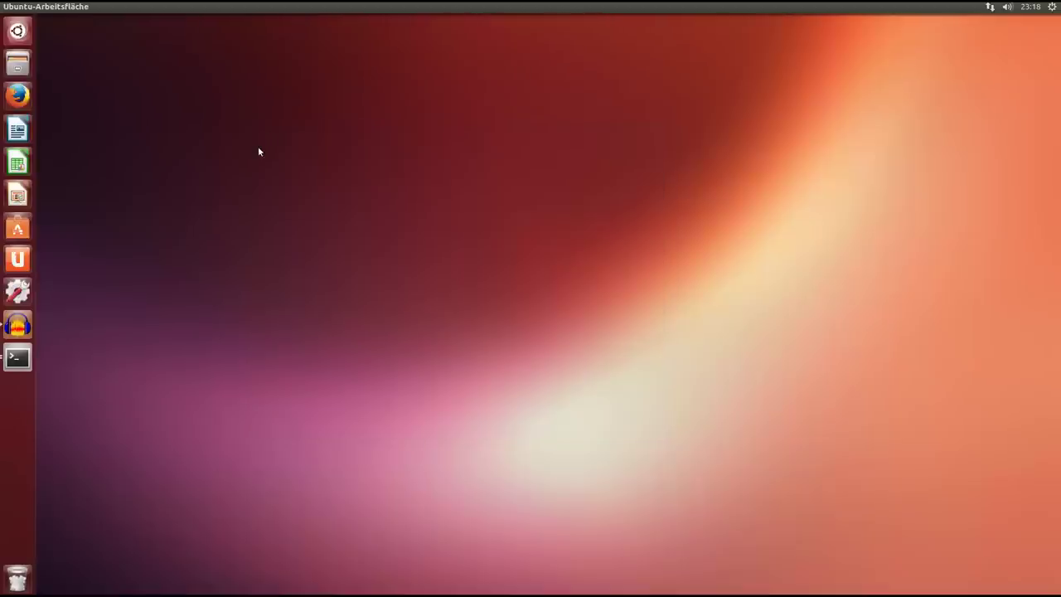
pyautogui.click(1052, 7)
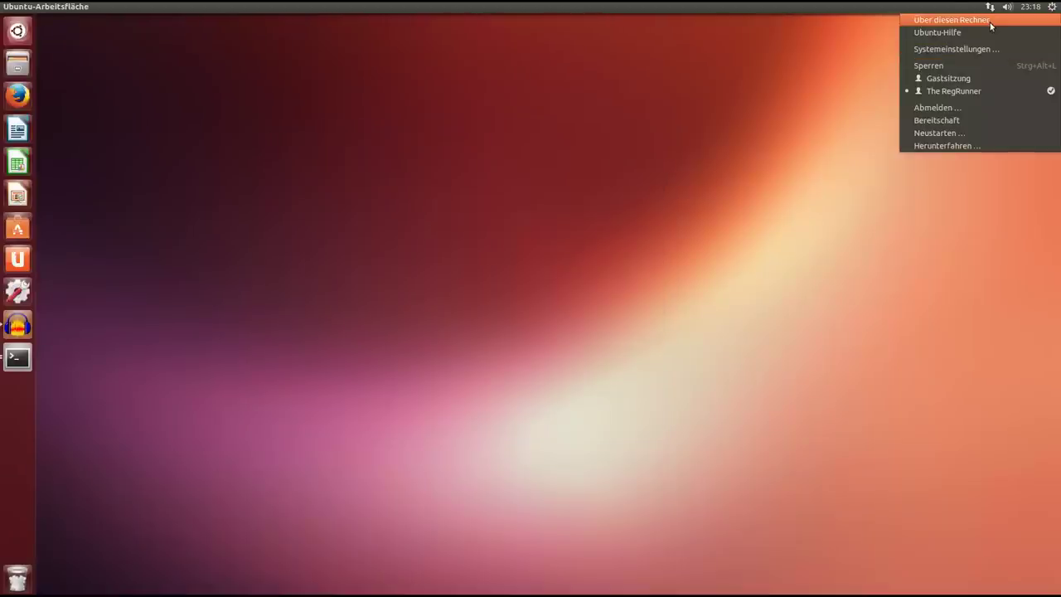
pyautogui.click(140, 250)
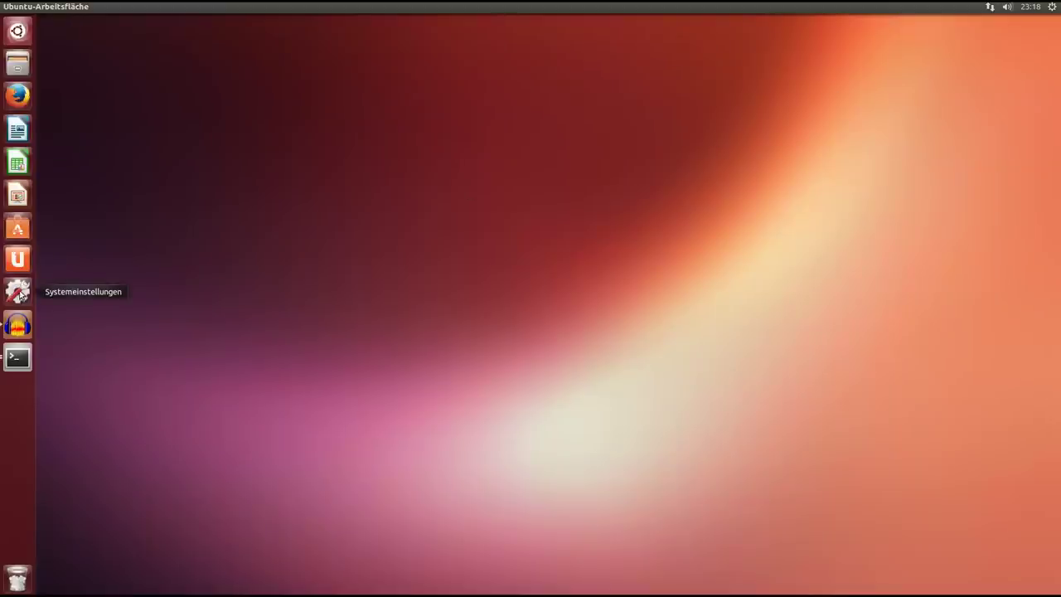
# Launch Systemeinstellungen and open the Sicherheit & Datenschutz panel.
pyautogui.click(23, 292)
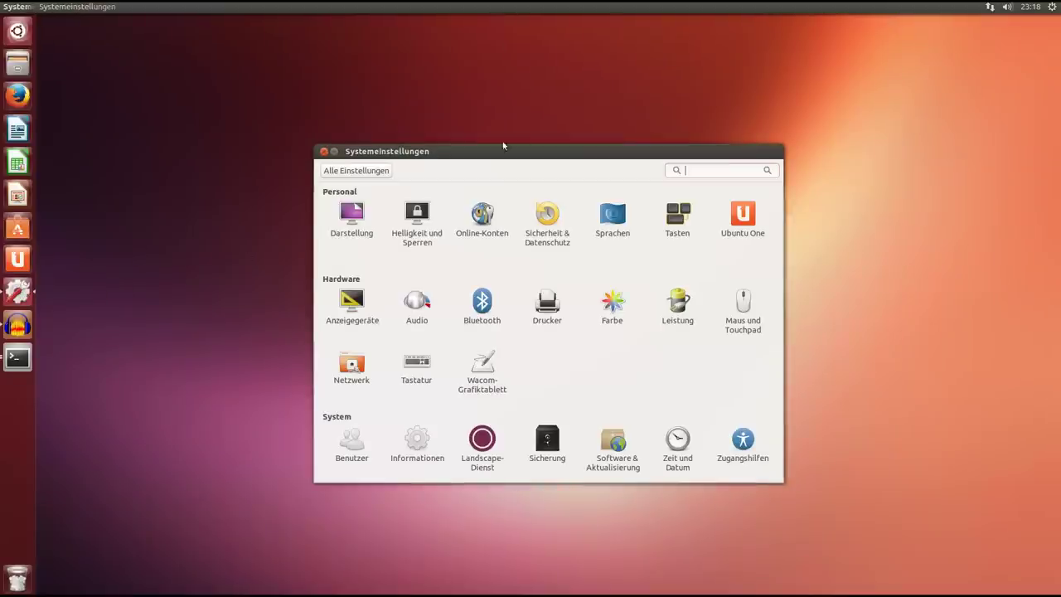
pyautogui.moveTo(549, 157); pyautogui.dragTo(500, 110)
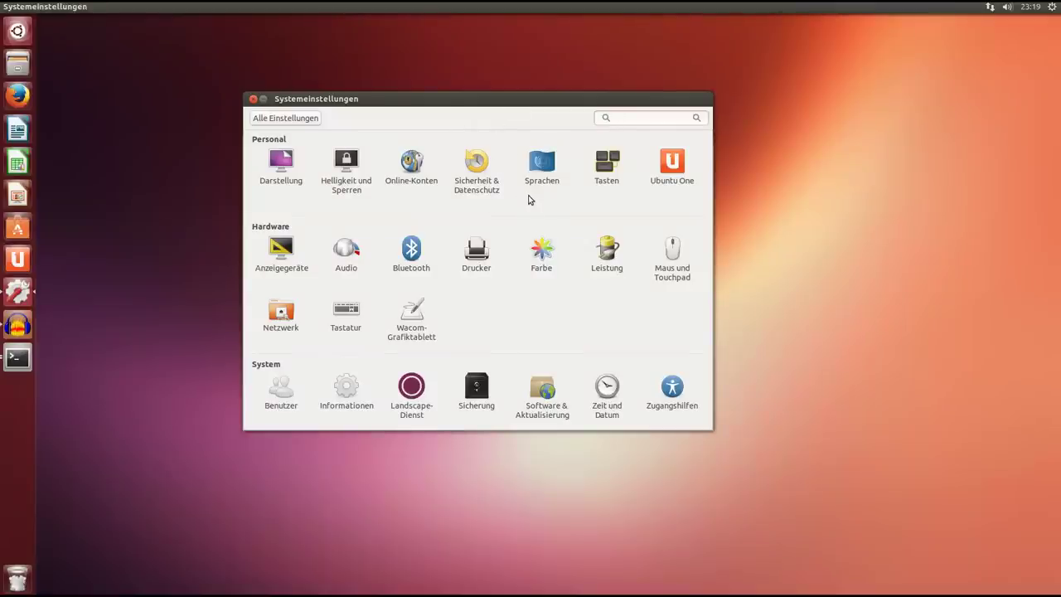
pyautogui.click(475, 164)
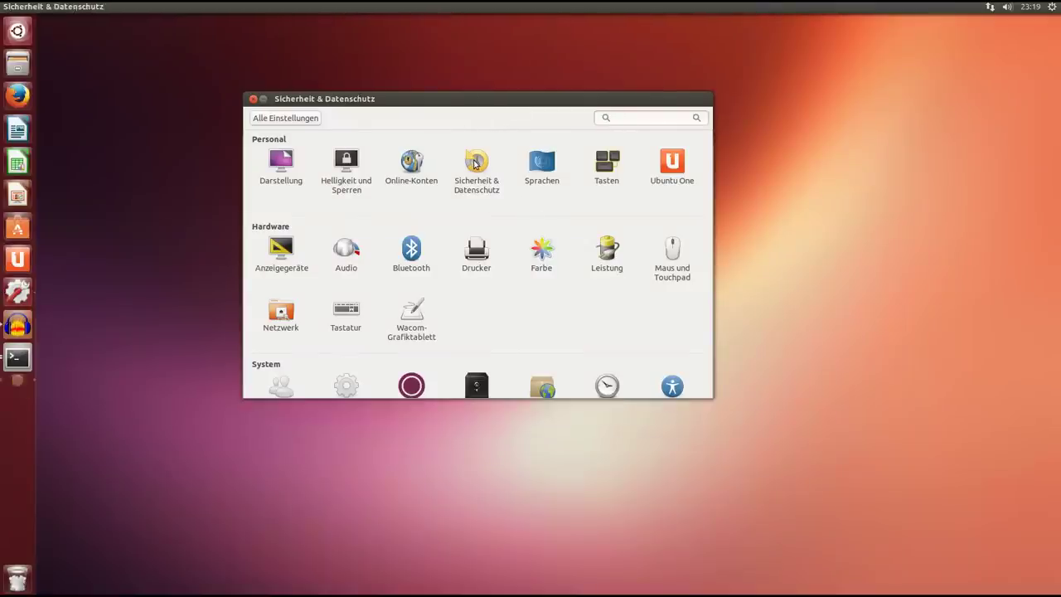
pyautogui.moveTo(466, 116); pyautogui.dragTo(460, 155)
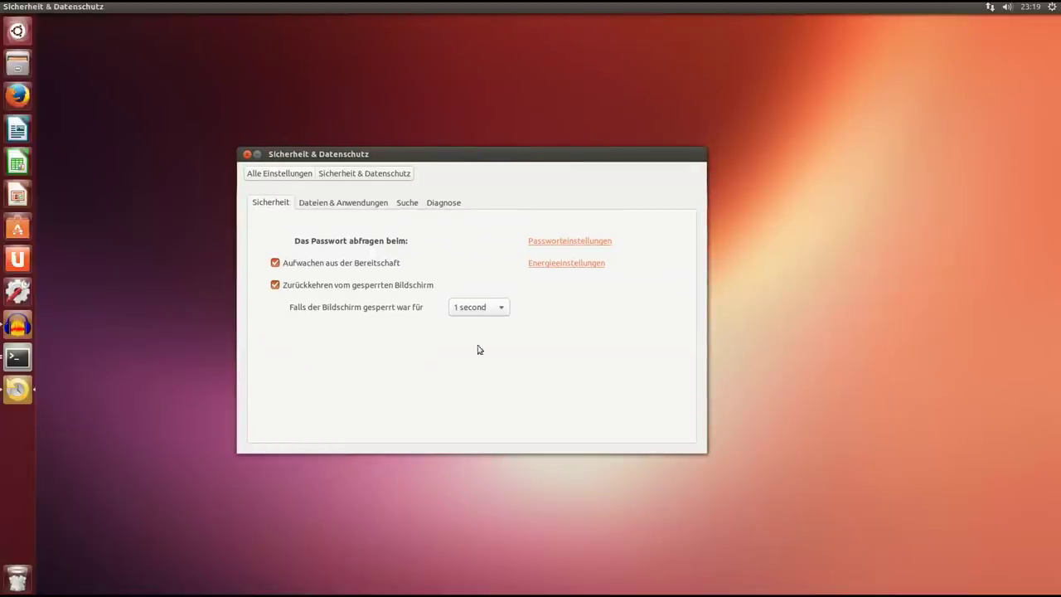
pyautogui.click(404, 204)
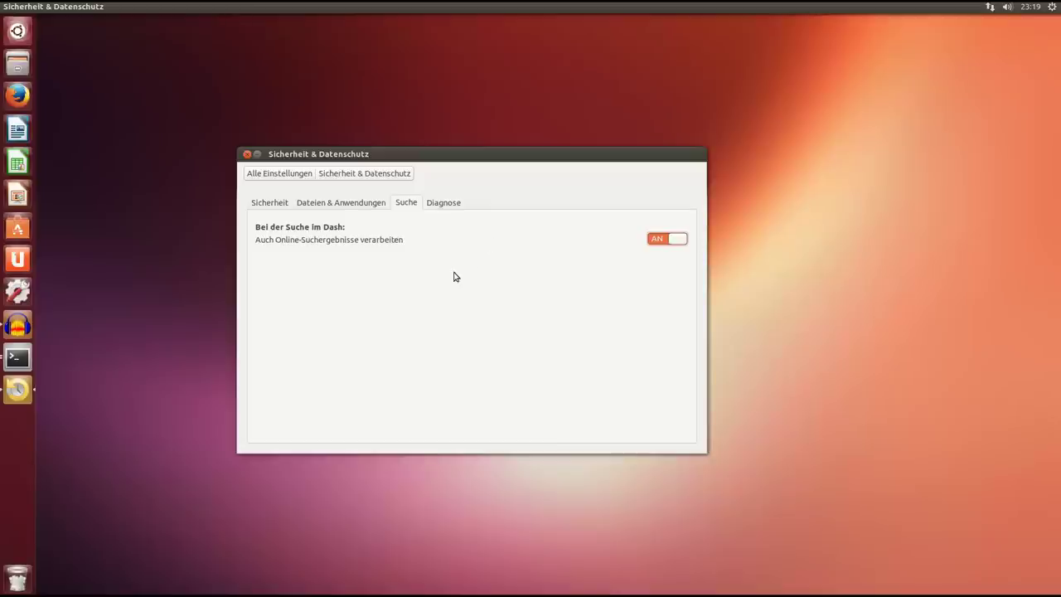
pyautogui.click(440, 203)
pyautogui.moveTo(507, 163); pyautogui.dragTo(526, 150)
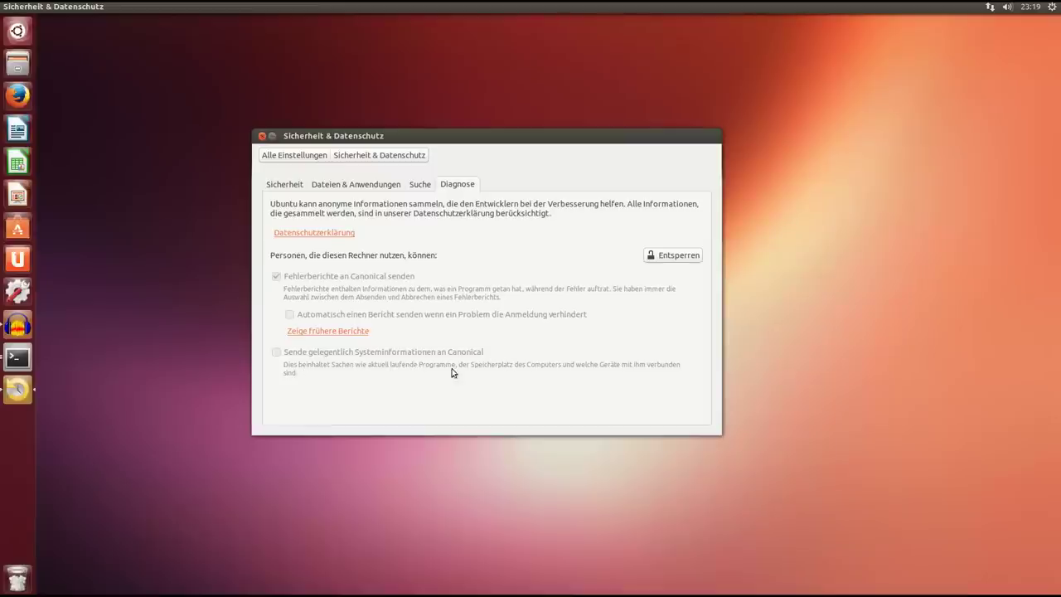
pyautogui.click(280, 185)
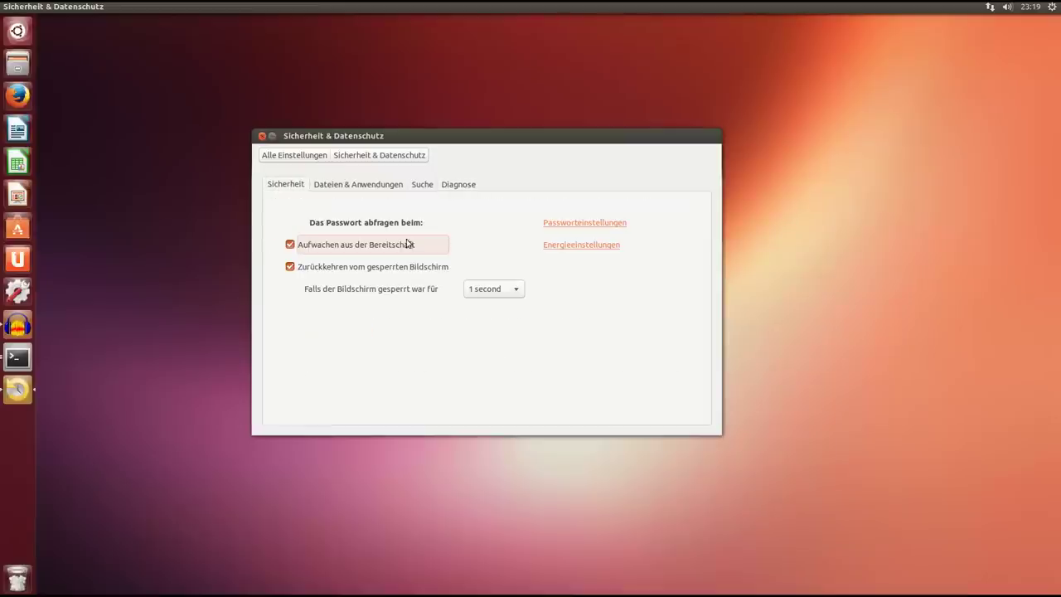
pyautogui.moveTo(470, 139); pyautogui.dragTo(477, 144)
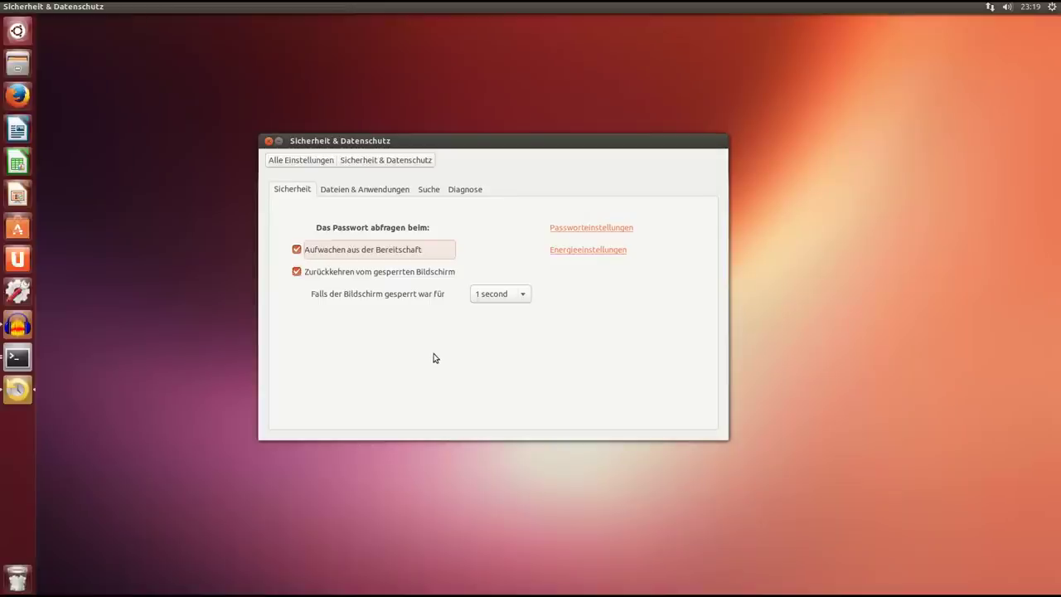
pyautogui.click(386, 197)
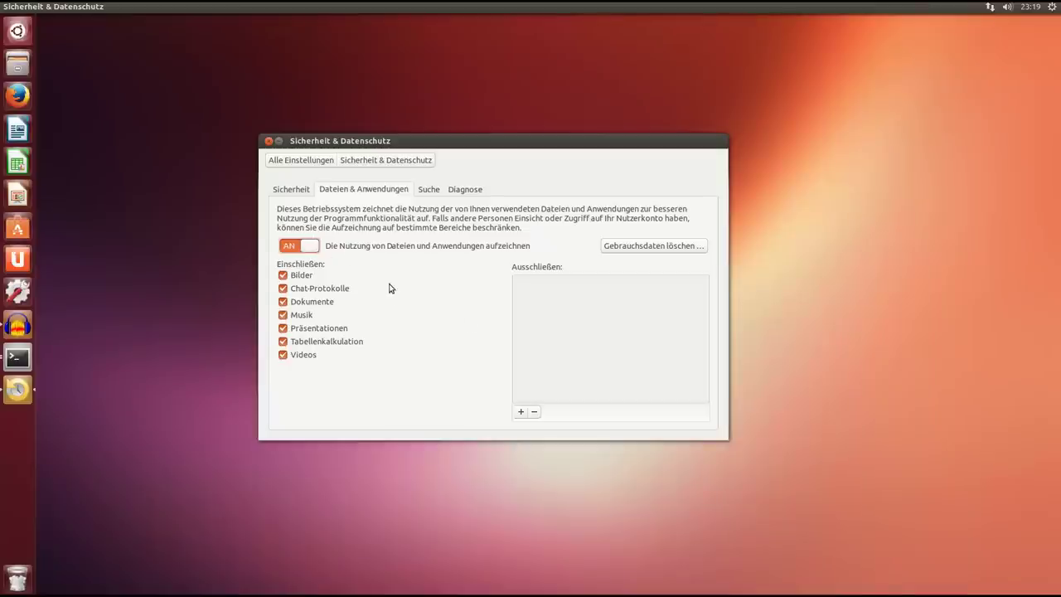
pyautogui.click(429, 189)
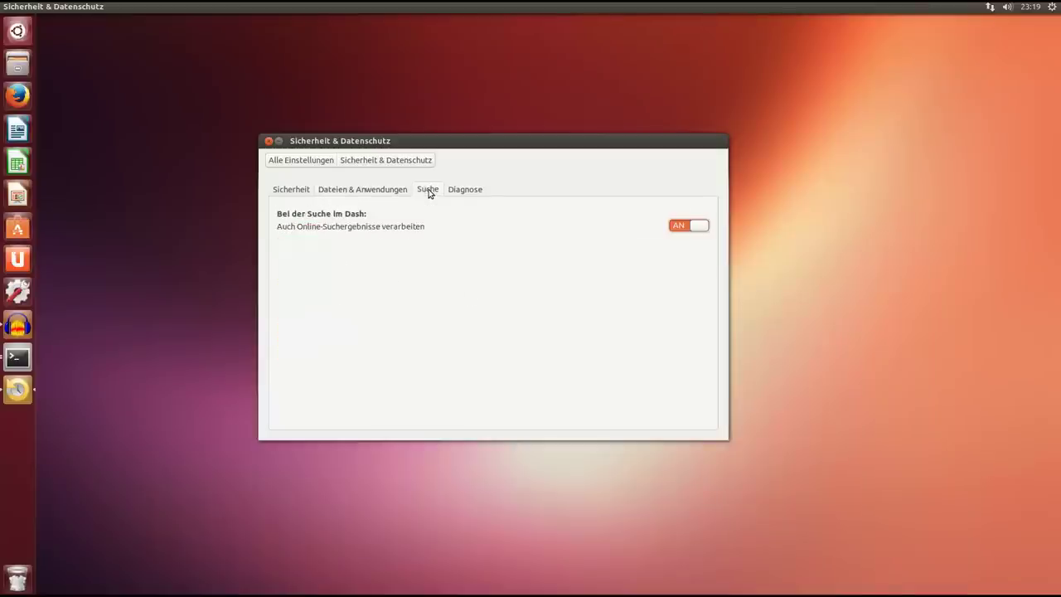
pyautogui.click(463, 189)
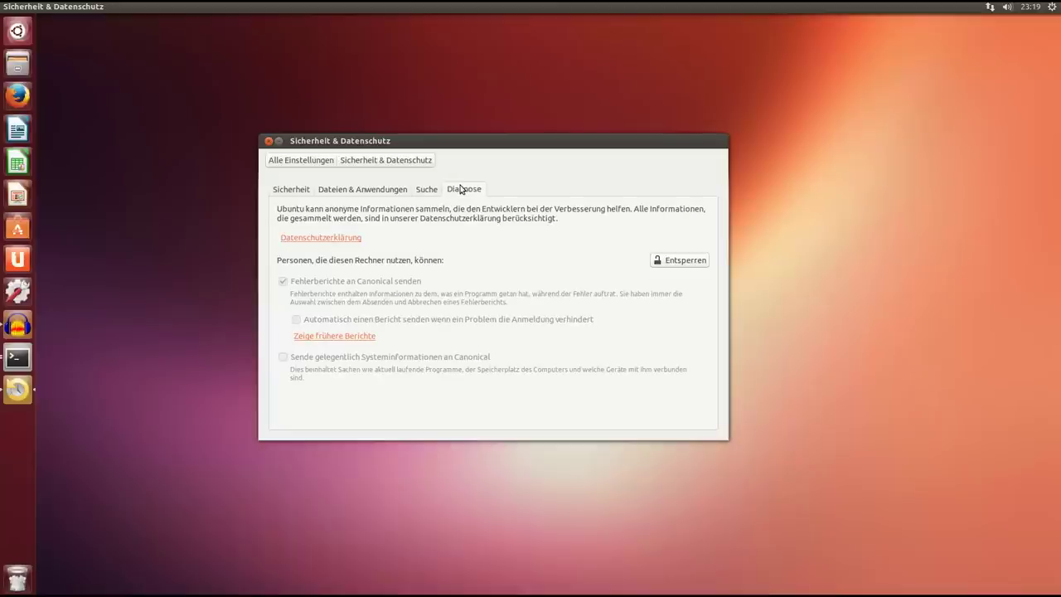
pyautogui.click(307, 163)
pyautogui.moveTo(380, 147); pyautogui.dragTo(385, 116)
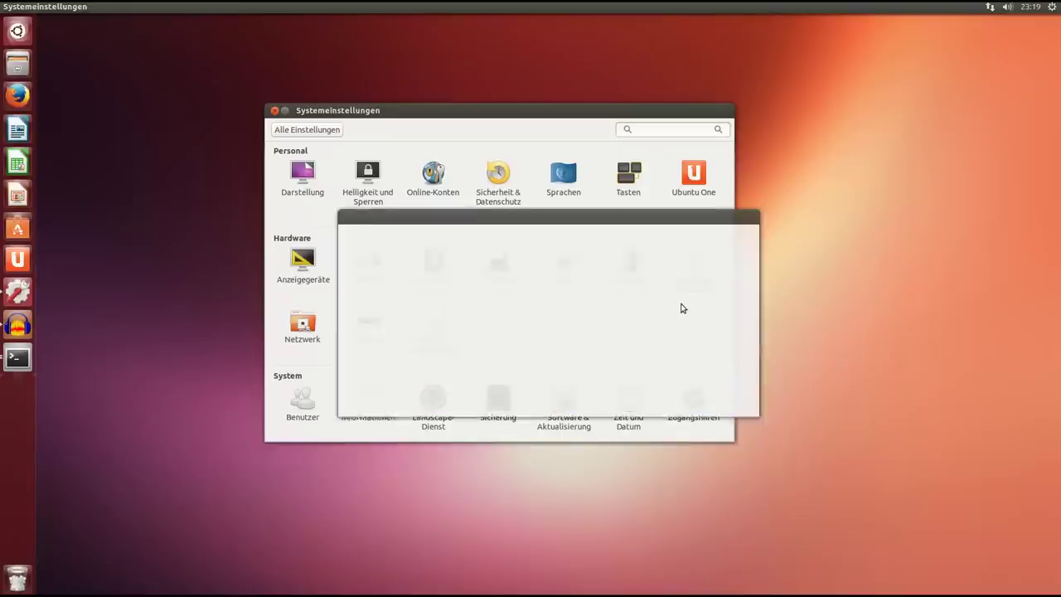
# Review the NVIDIA driver choices on the Zusätzliche Treiber page.
pyautogui.moveTo(671, 225); pyautogui.dragTo(617, 248)
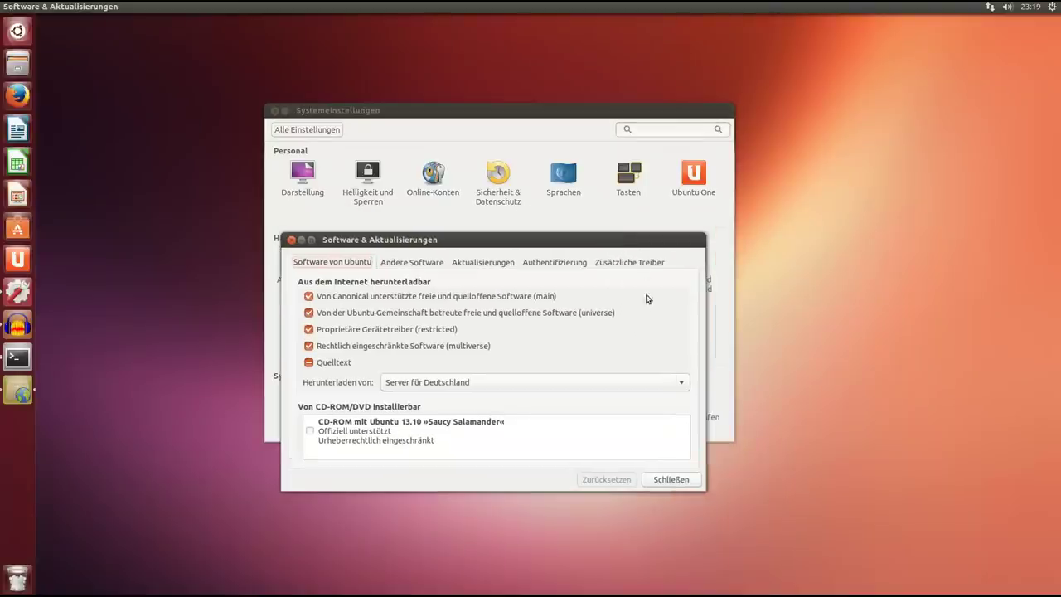
pyautogui.click(636, 264)
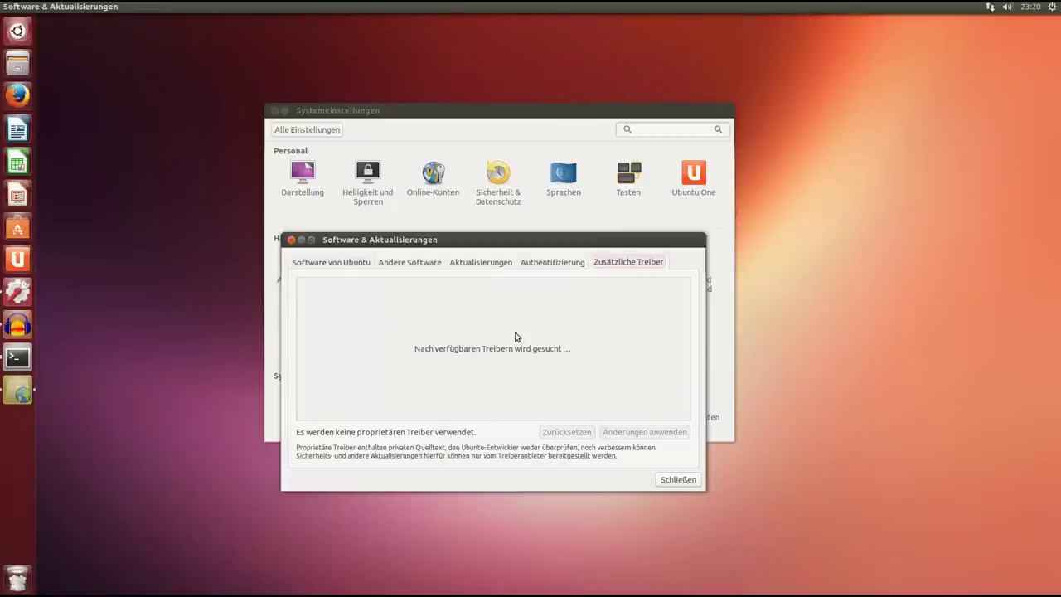
pyautogui.moveTo(456, 240); pyautogui.dragTo(434, 165)
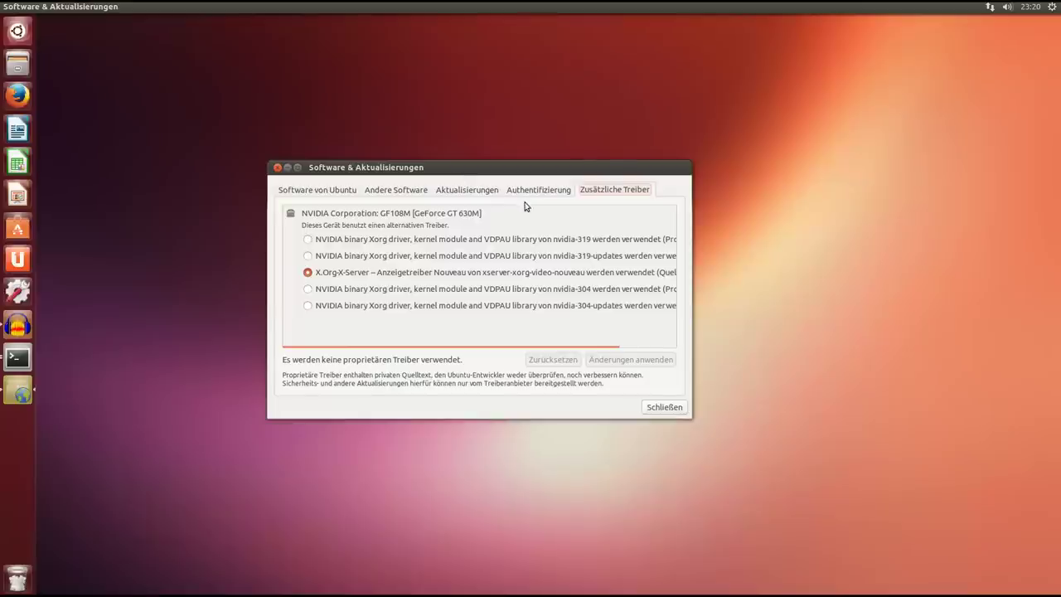
pyautogui.moveTo(468, 348)
pyautogui.mouseDown()
pyautogui.moveTo(590, 351)
pyautogui.moveTo(460, 353)
pyautogui.mouseUp()
pyautogui.moveTo(410, 167); pyautogui.dragTo(400, 184)
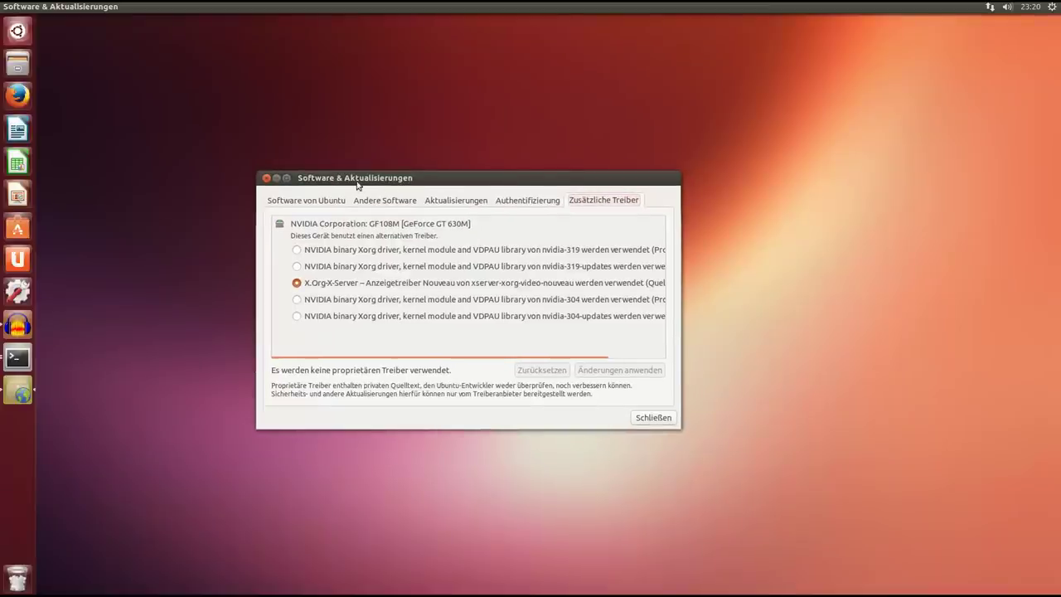
pyautogui.moveTo(367, 180); pyautogui.dragTo(367, 187)
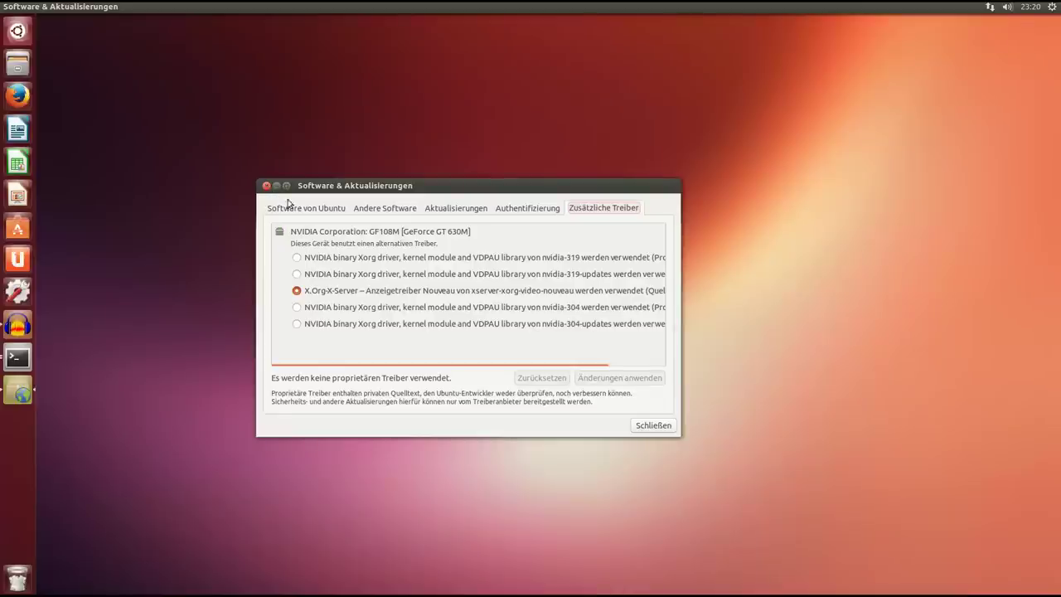
# Check Andere Software, Aktualisierungen and Authentifizierung, return to Software von Ubuntu, and close the window.
pyautogui.click(305, 208)
pyautogui.click(377, 211)
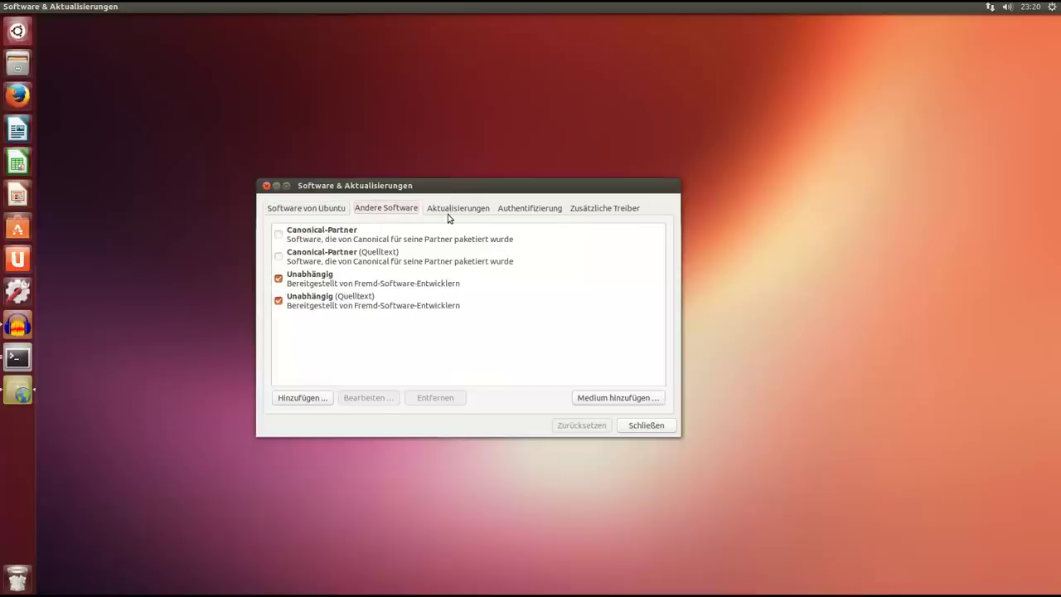
pyautogui.click(450, 211)
pyautogui.click(527, 208)
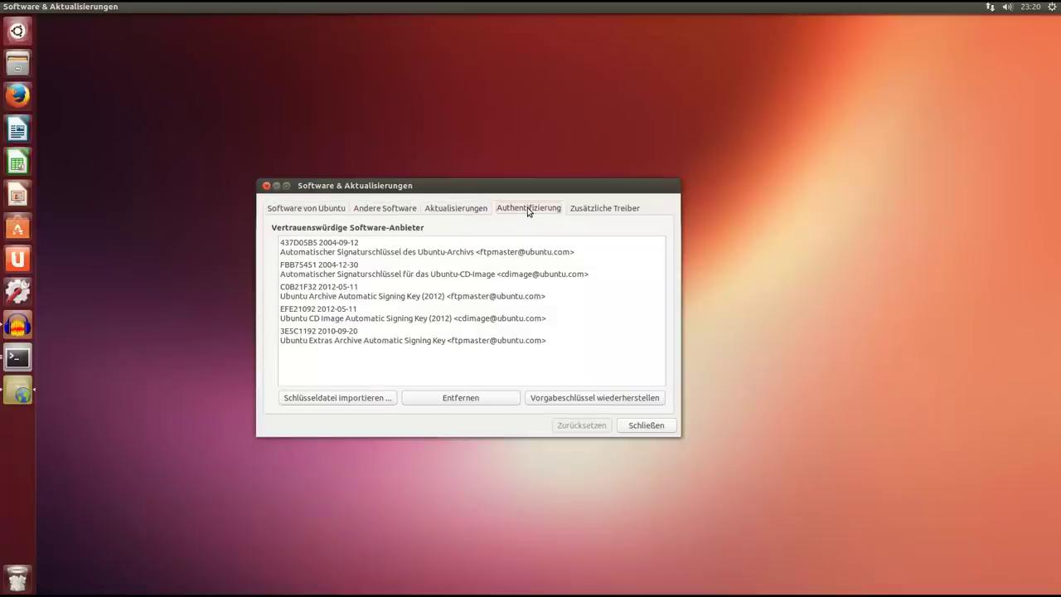
pyautogui.click(334, 210)
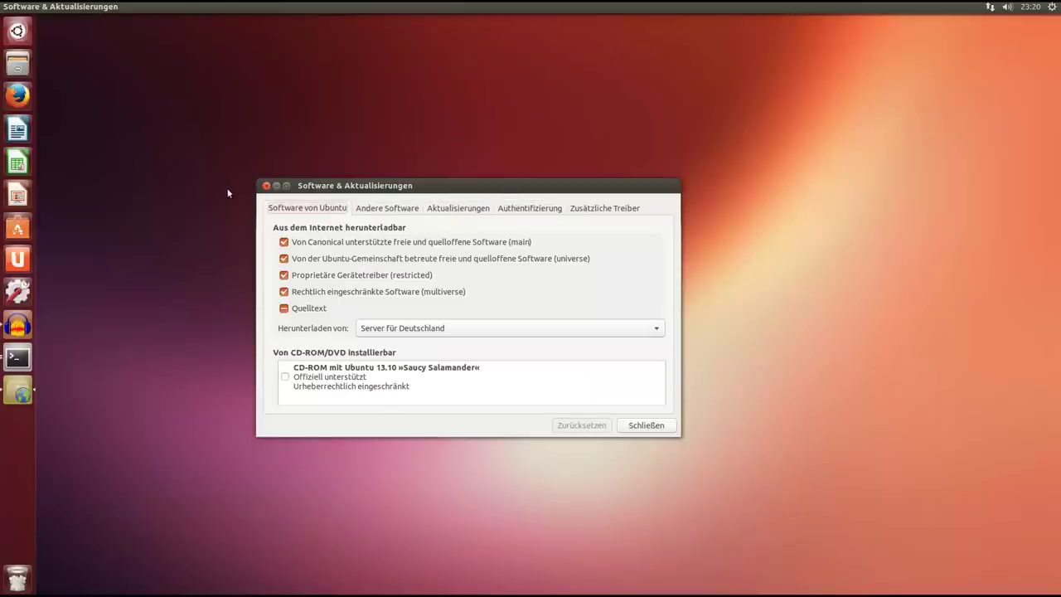
pyautogui.click(273, 186)
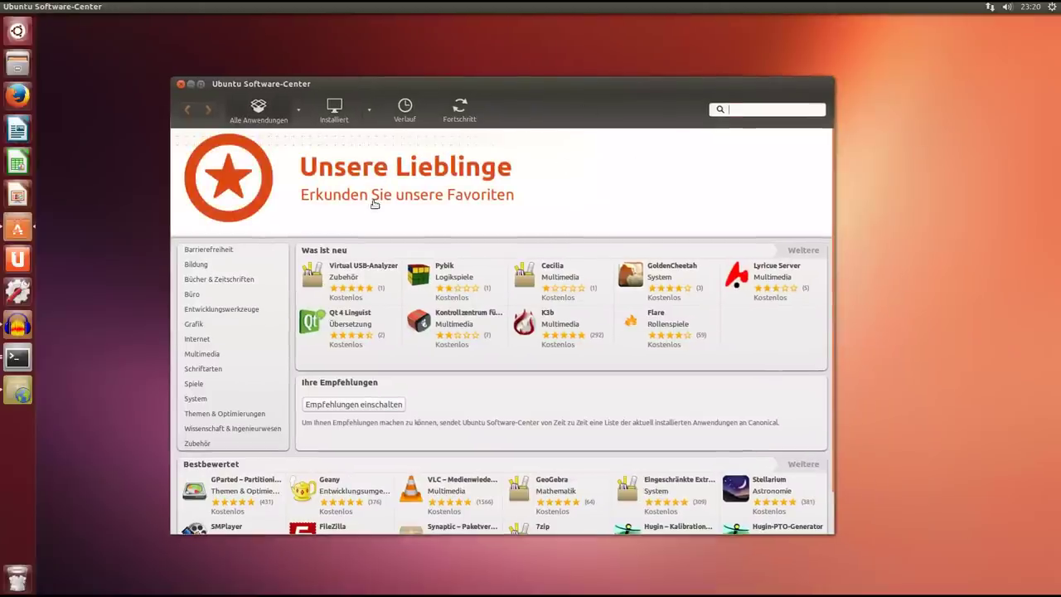
# Make the Software-Center window taller and reposition it.
pyautogui.moveTo(572, 88); pyautogui.dragTo(574, 60)
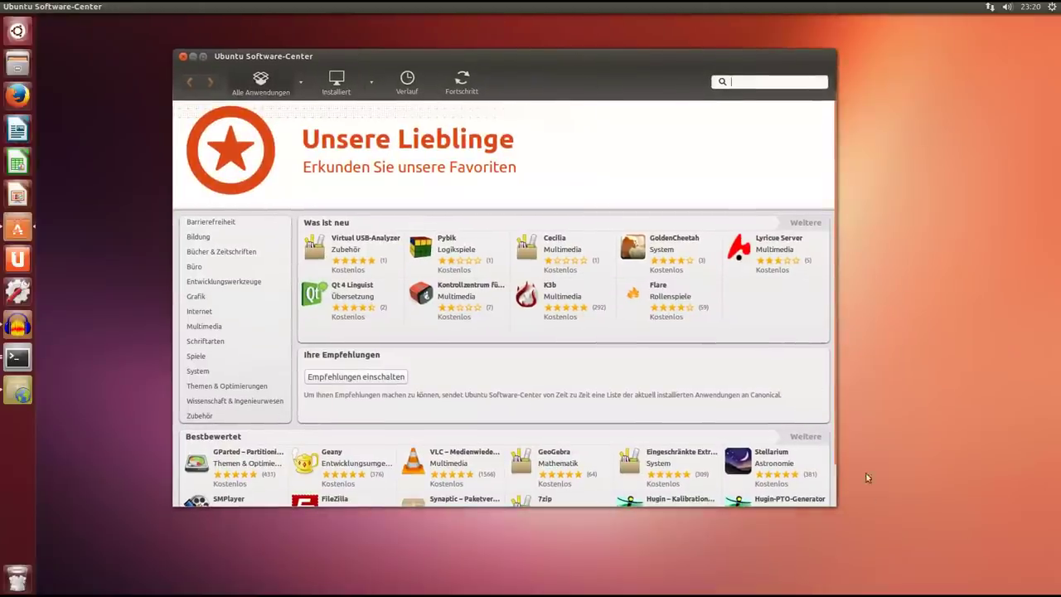
pyautogui.moveTo(834, 504); pyautogui.dragTo(833, 548)
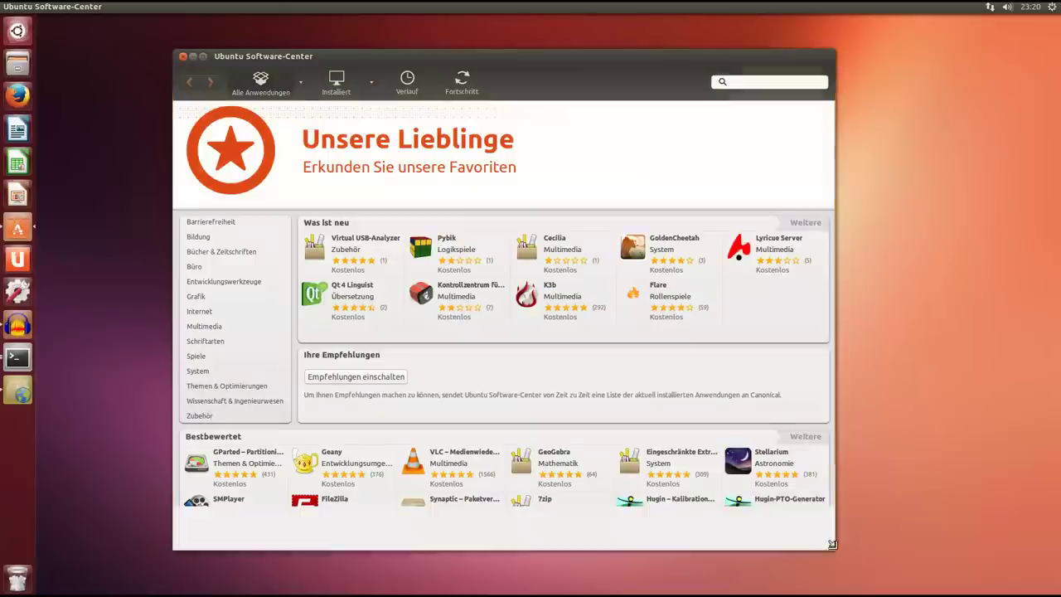
pyautogui.moveTo(448, 61); pyautogui.dragTo(440, 55)
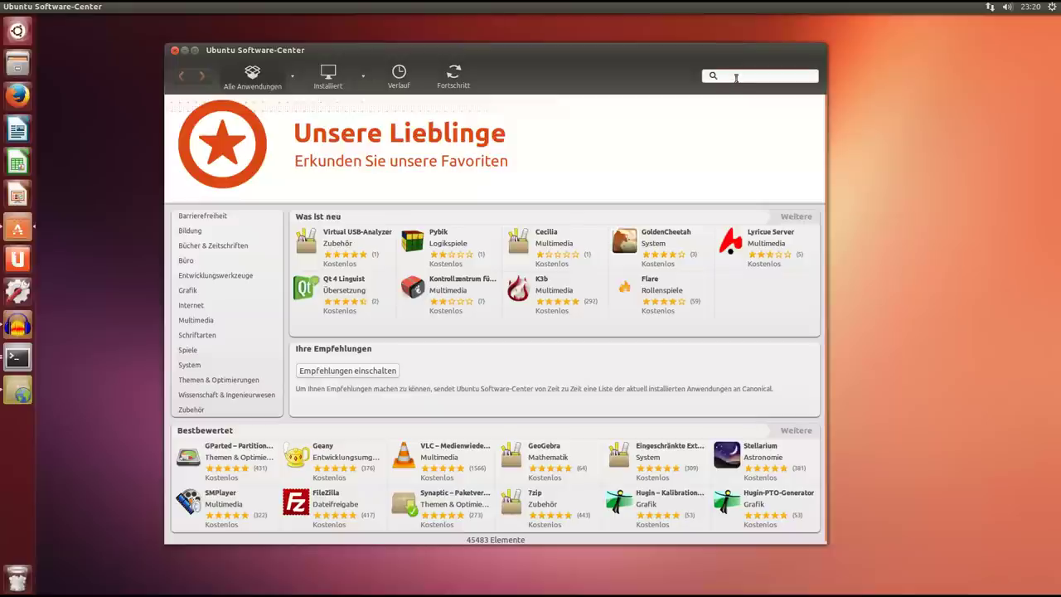
# Search the Software-Center for steam, go back to the home page, then close it.
pyautogui.write('steam')
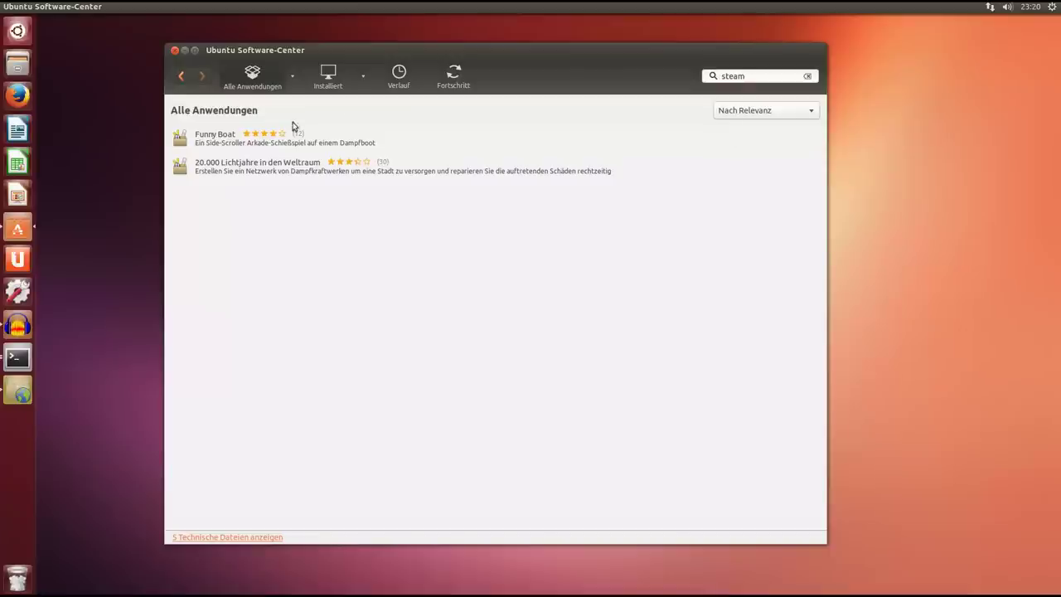
pyautogui.click(181, 76)
pyautogui.moveTo(398, 58); pyautogui.dragTo(374, 53)
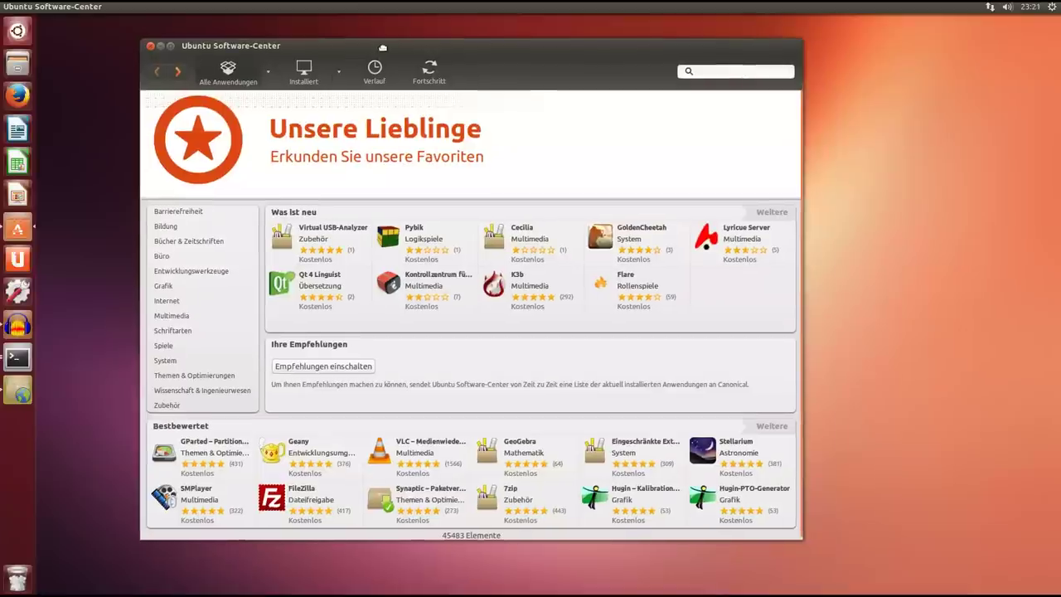
pyautogui.click(150, 47)
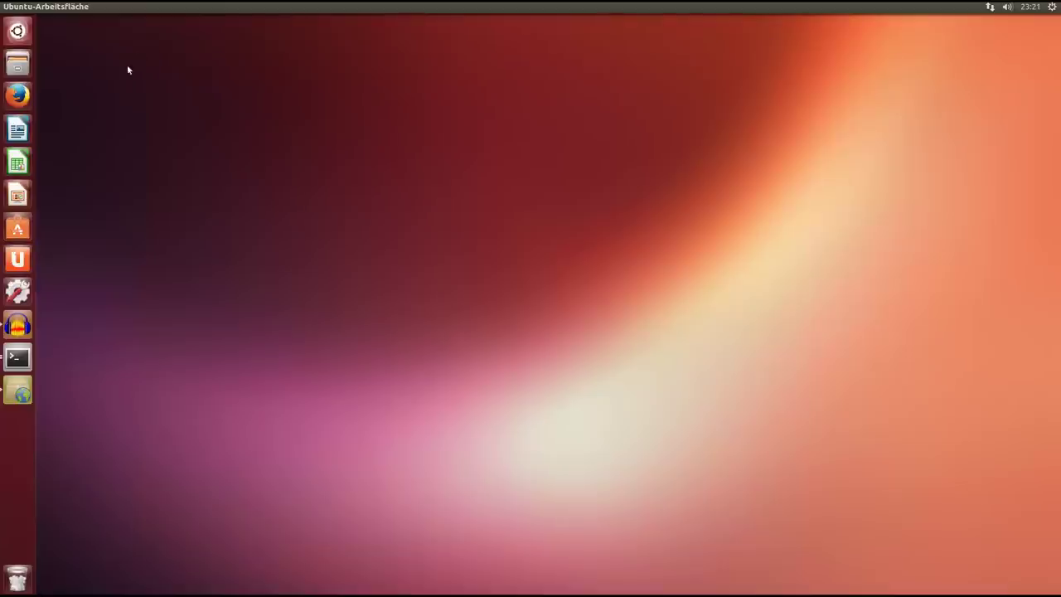
# Open the Dash full-screen, show the result filters, and switch to the Applications lens.
pyautogui.click(22, 32)
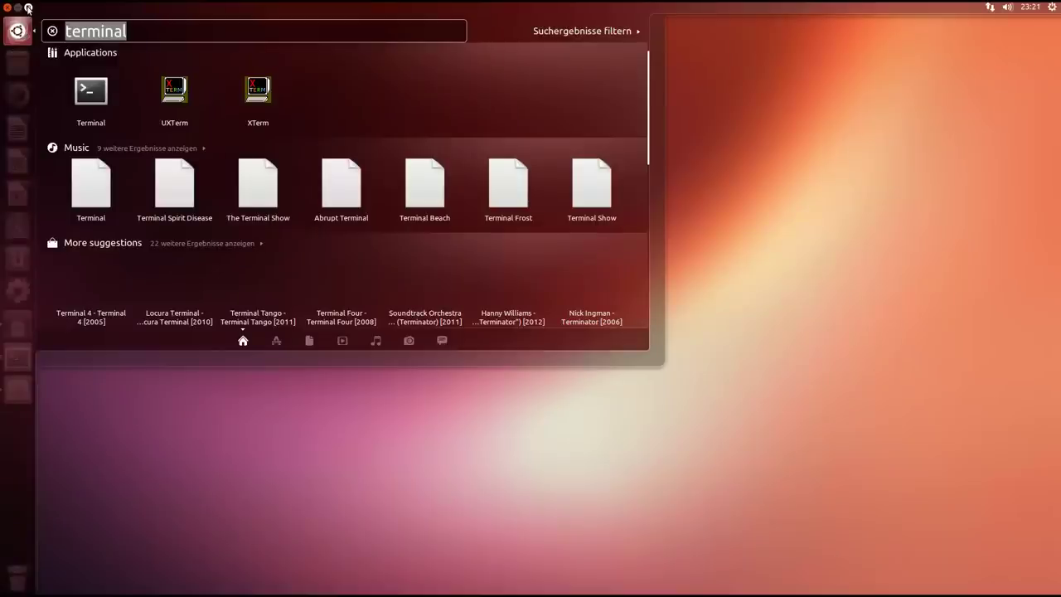
pyautogui.click(27, 8)
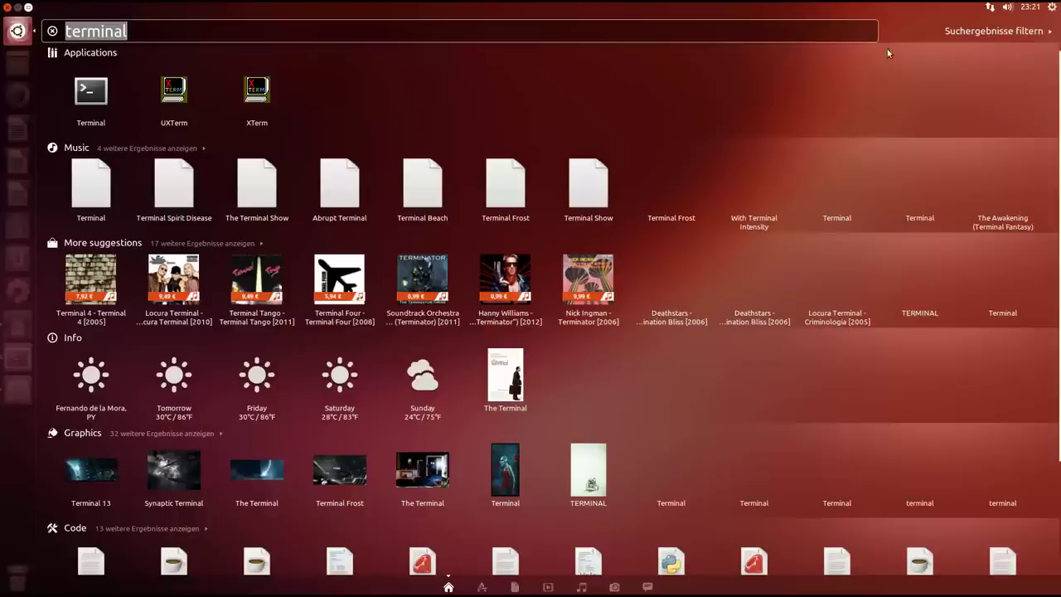
pyautogui.click(990, 31)
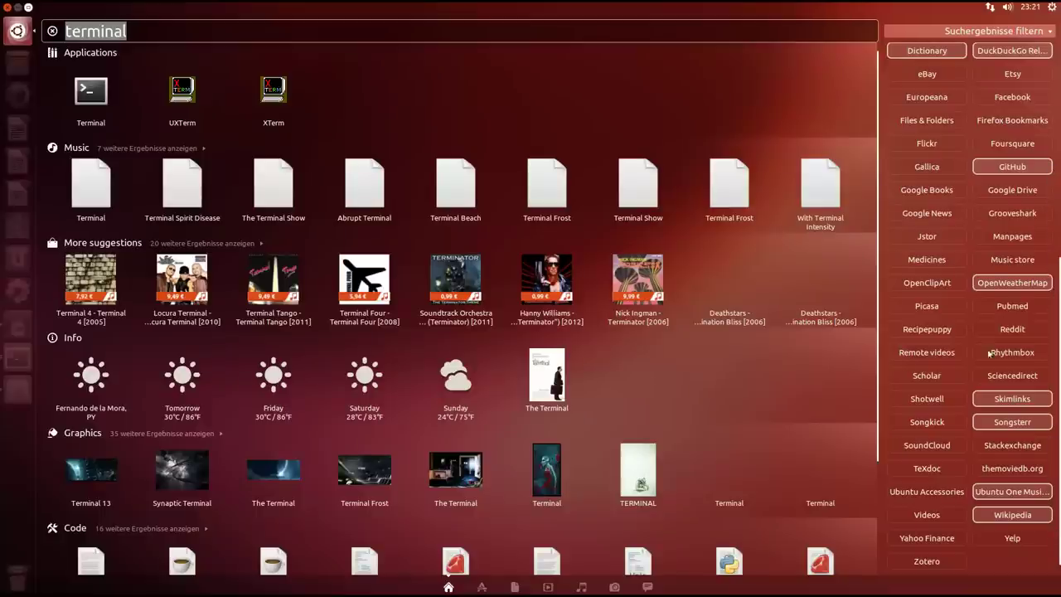
pyautogui.click(488, 590)
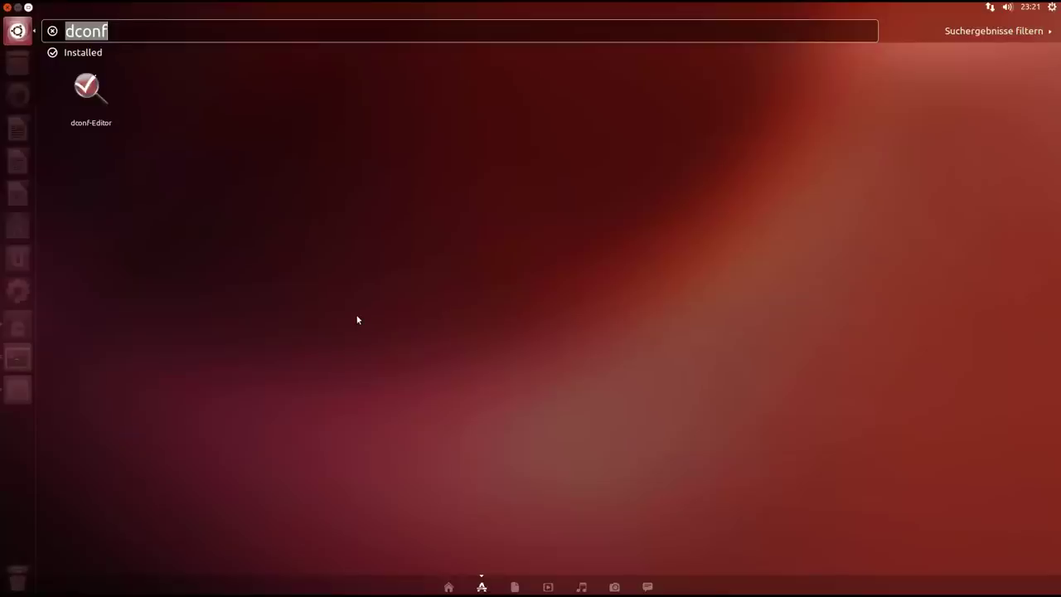
# Search the Dash for 'test' in the Applications and Files lenses, toggling the filters.
pyautogui.press('BackSpace')
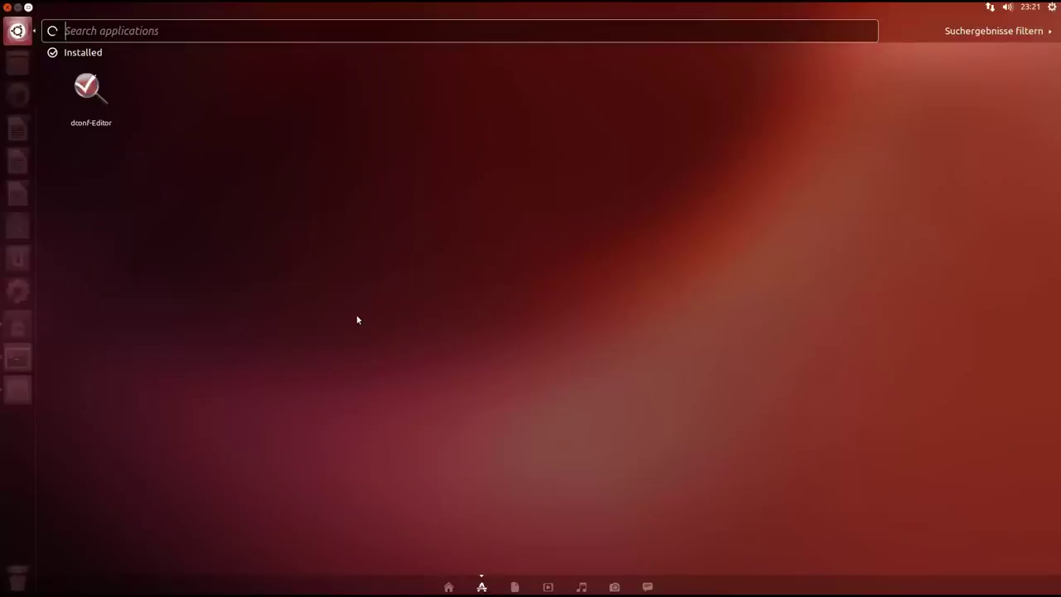
pyautogui.write('test')
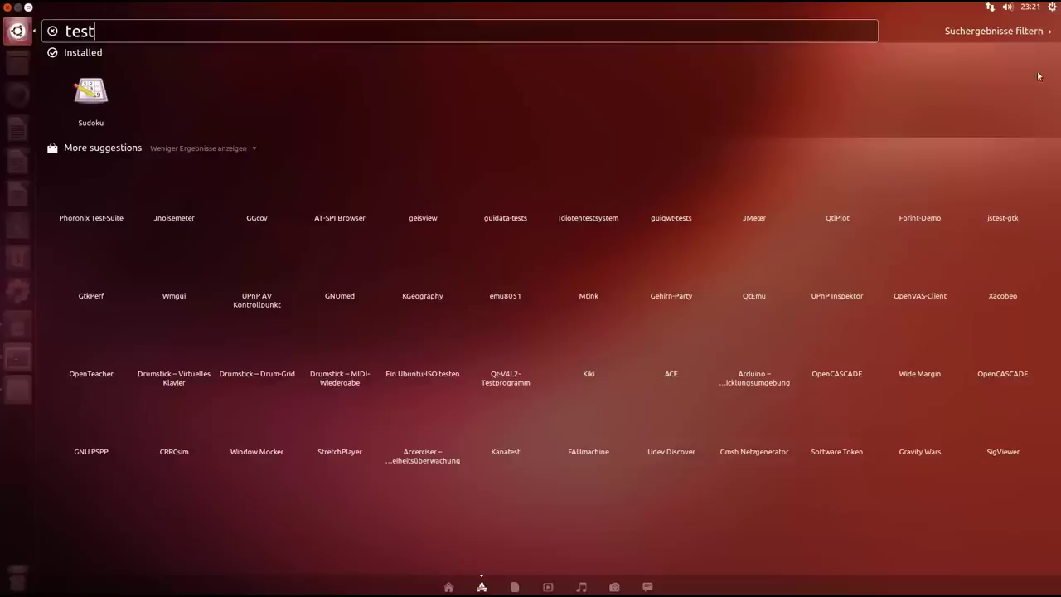
pyautogui.click(995, 33)
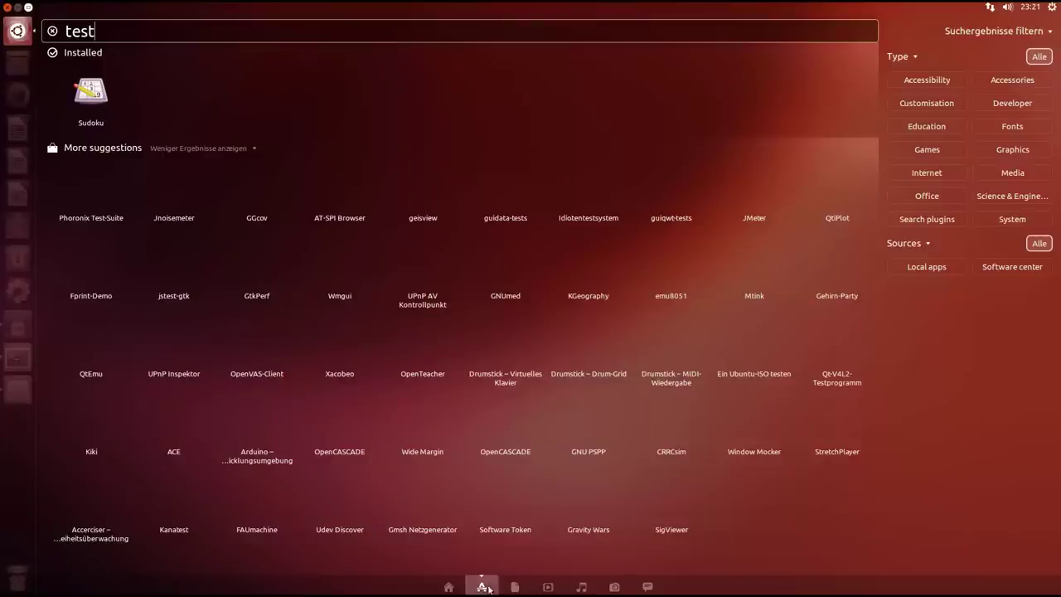
pyautogui.click(514, 586)
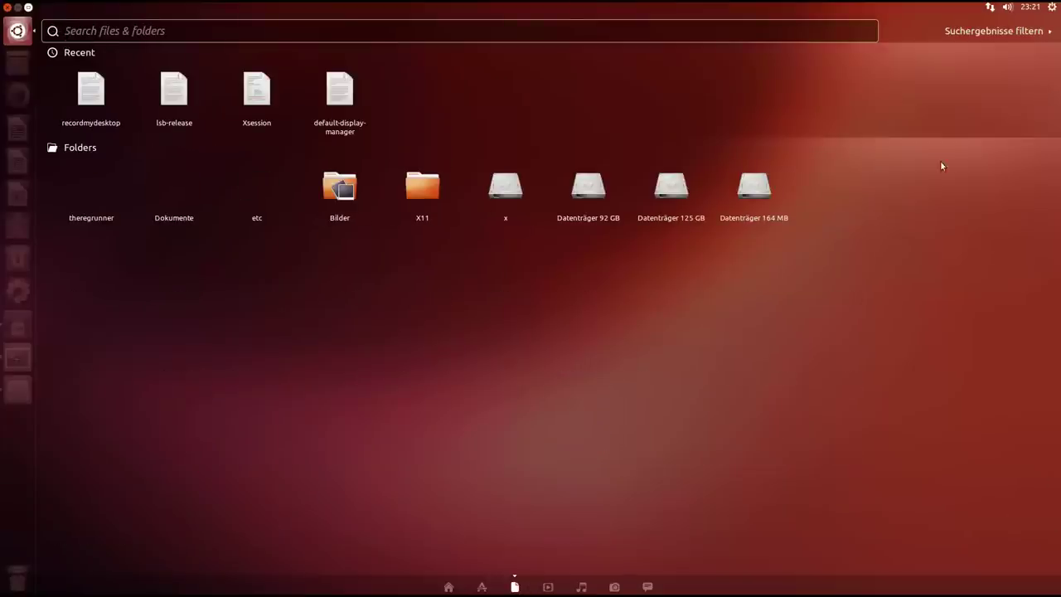
pyautogui.click(985, 33)
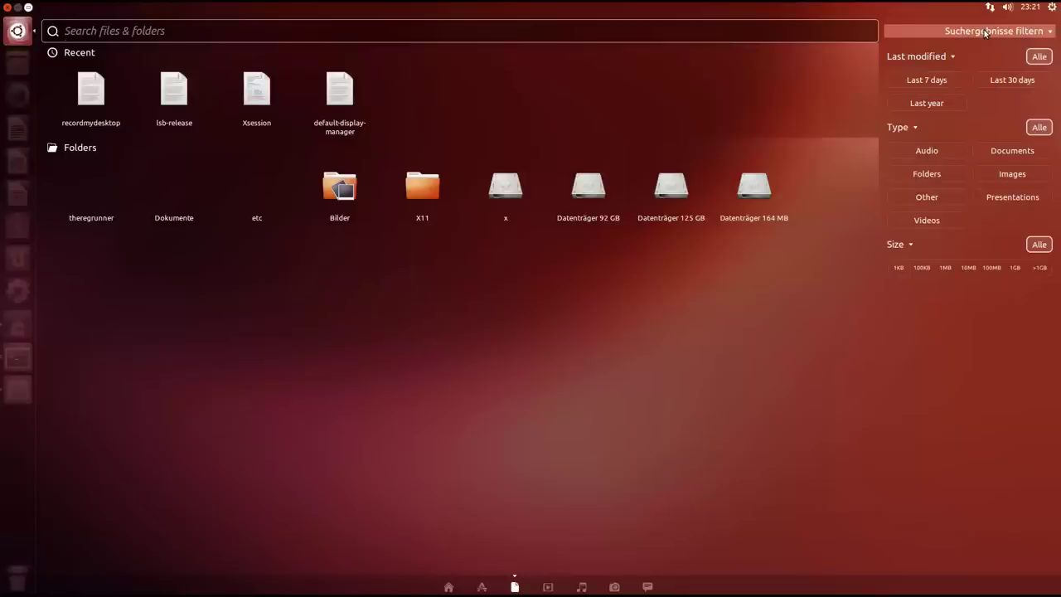
pyautogui.click(985, 33)
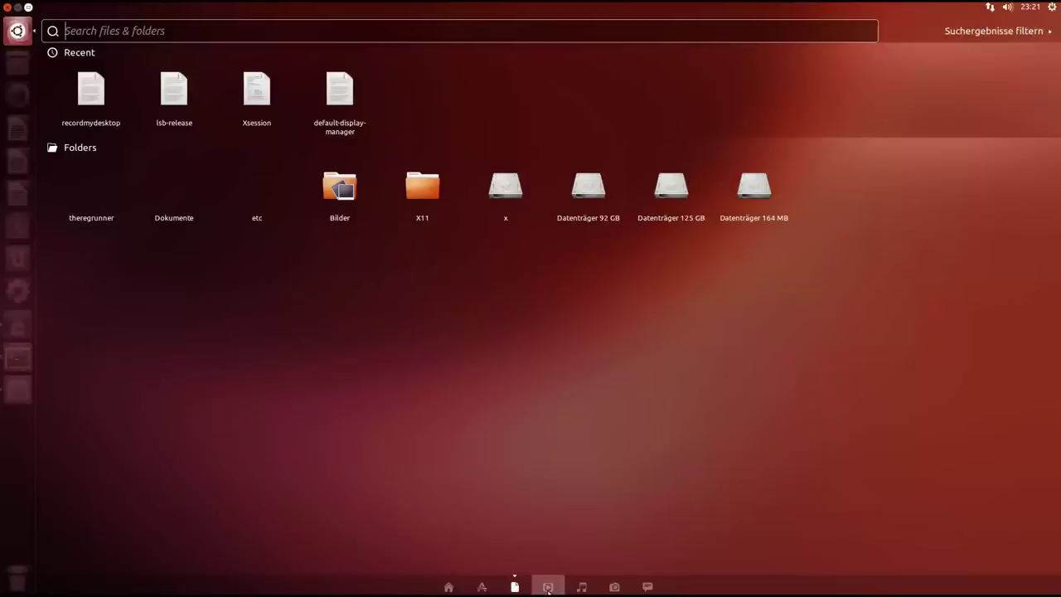
# Check the Videos lens, return Home, collapse filters, and shrink and close the Dash.
pyautogui.click(547, 587)
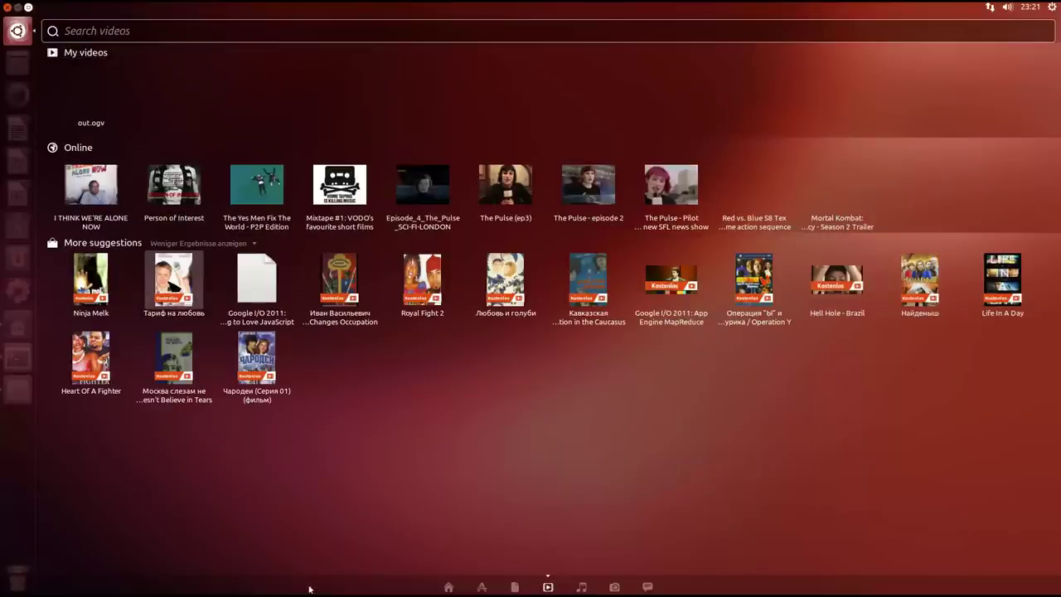
pyautogui.click(442, 588)
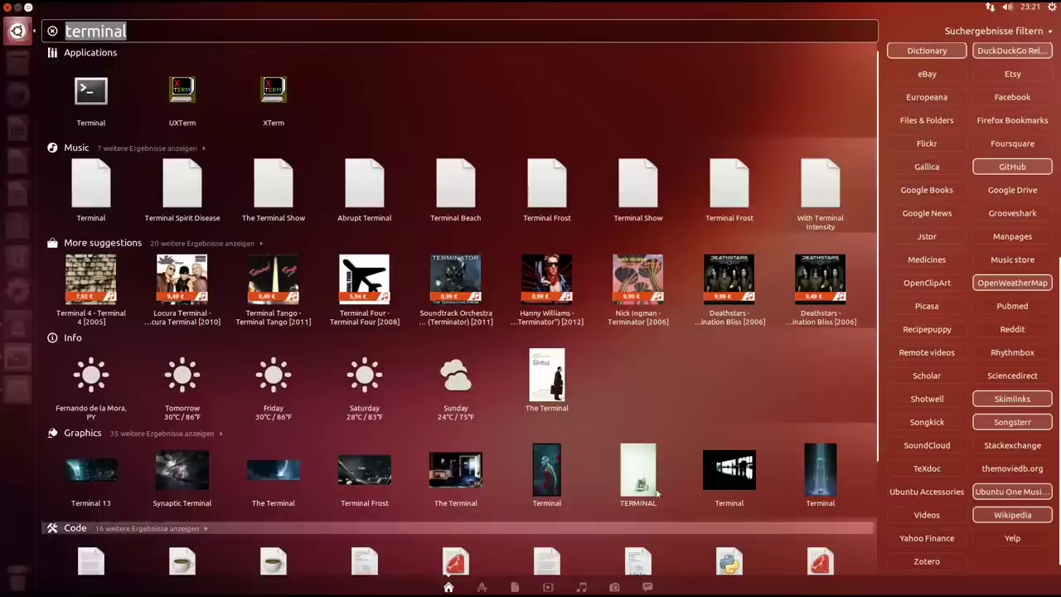
pyautogui.click(1032, 31)
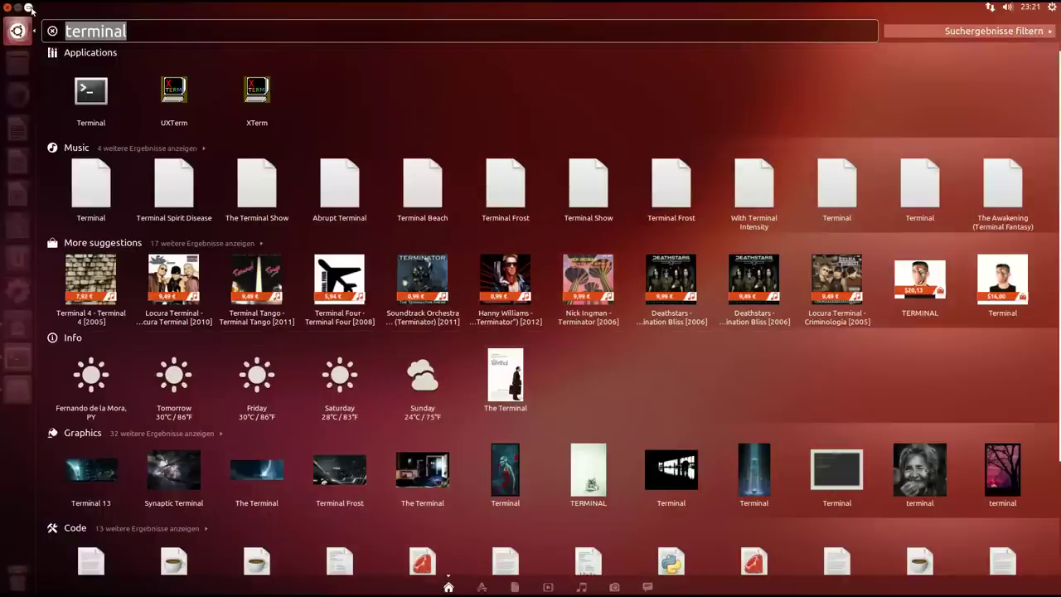
pyautogui.click(28, 7)
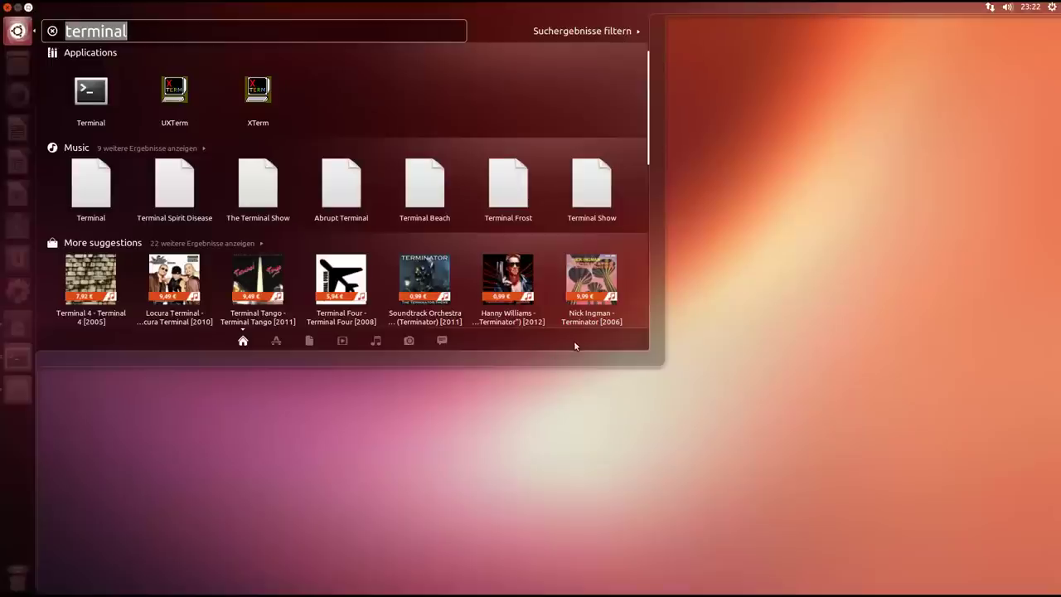
pyautogui.click(690, 116)
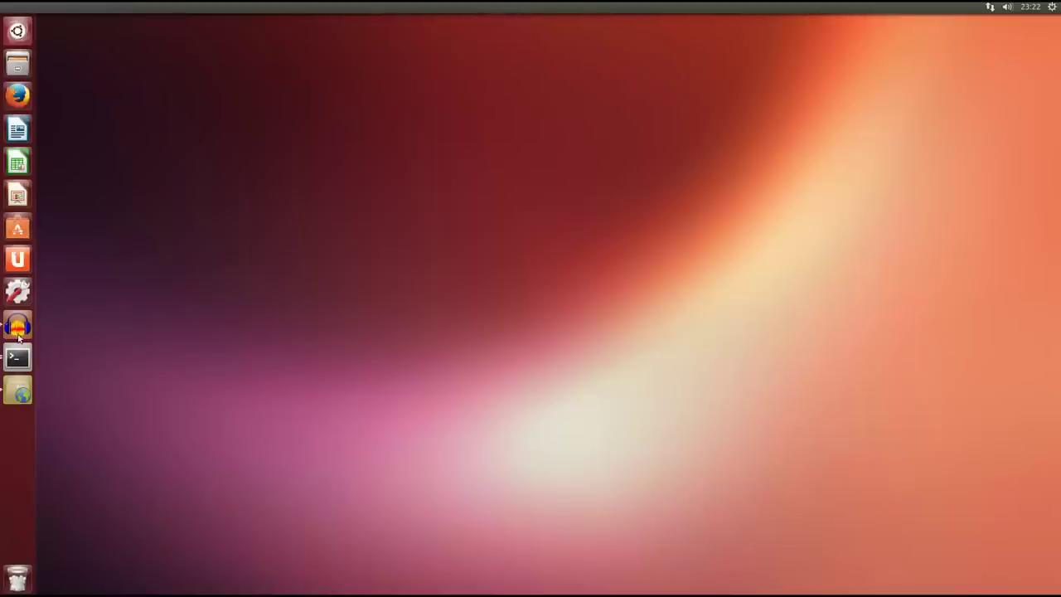
# In System Settings' Informationen panel, view the legal notice and overview, then return to all settings.
pyautogui.click(25, 289)
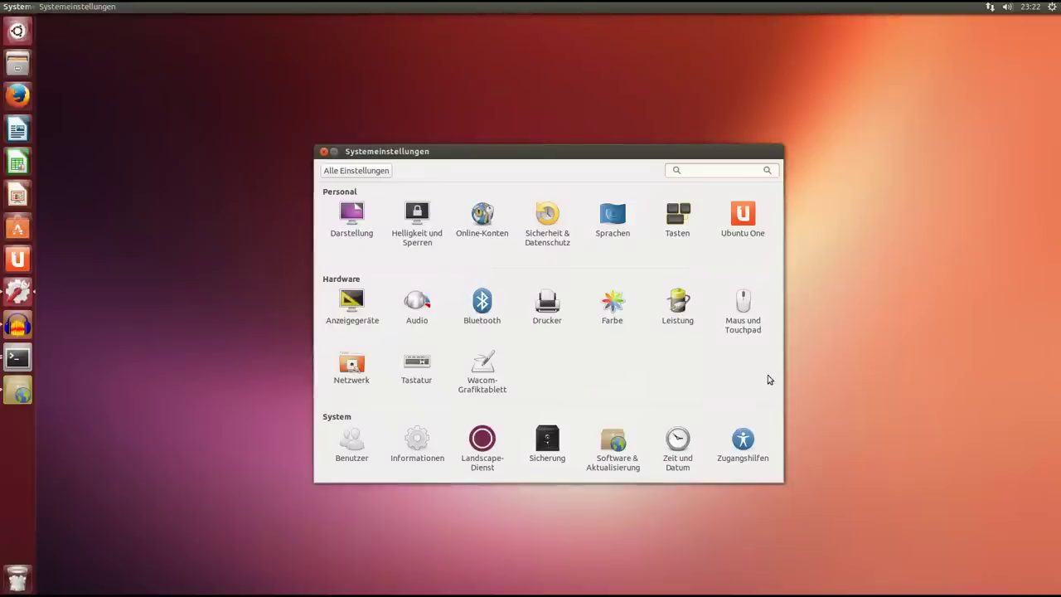
pyautogui.click(410, 447)
pyautogui.moveTo(596, 156); pyautogui.dragTo(554, 158)
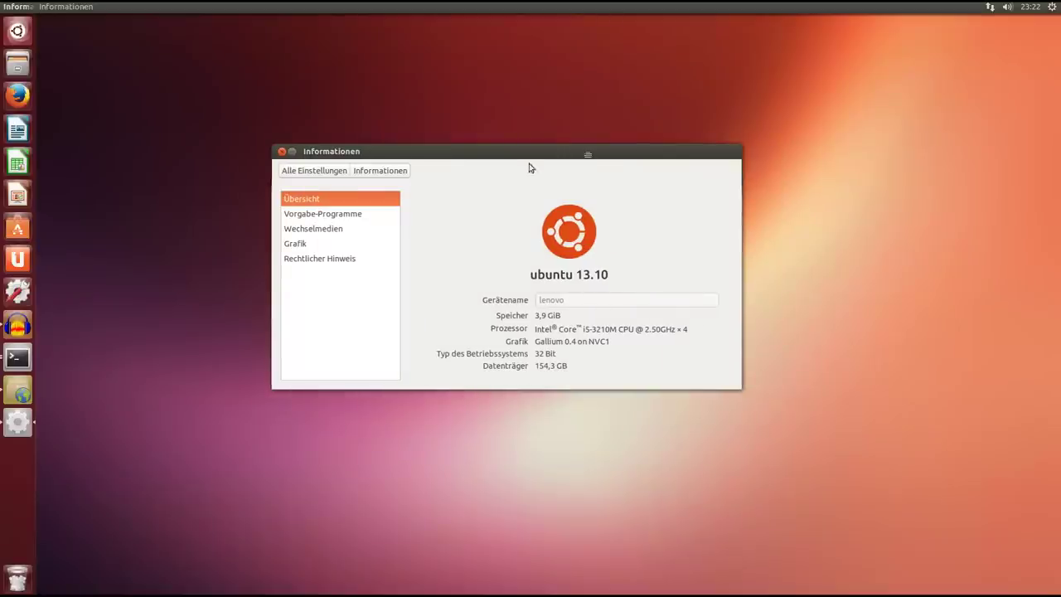
pyautogui.click(319, 258)
pyautogui.moveTo(622, 365); pyautogui.dragTo(609, 261)
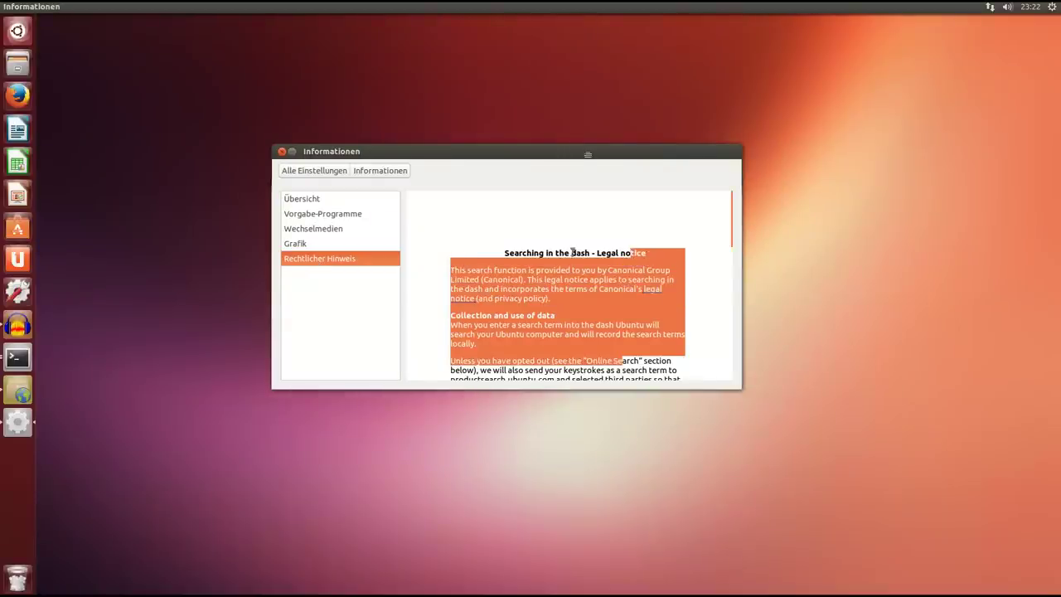
pyautogui.click(304, 203)
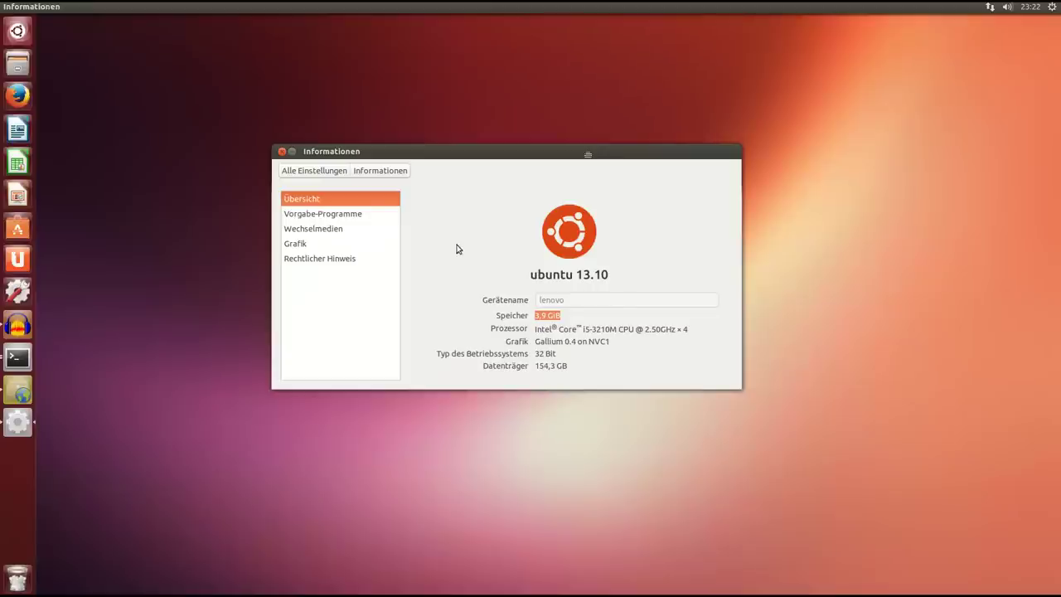
pyautogui.click(303, 172)
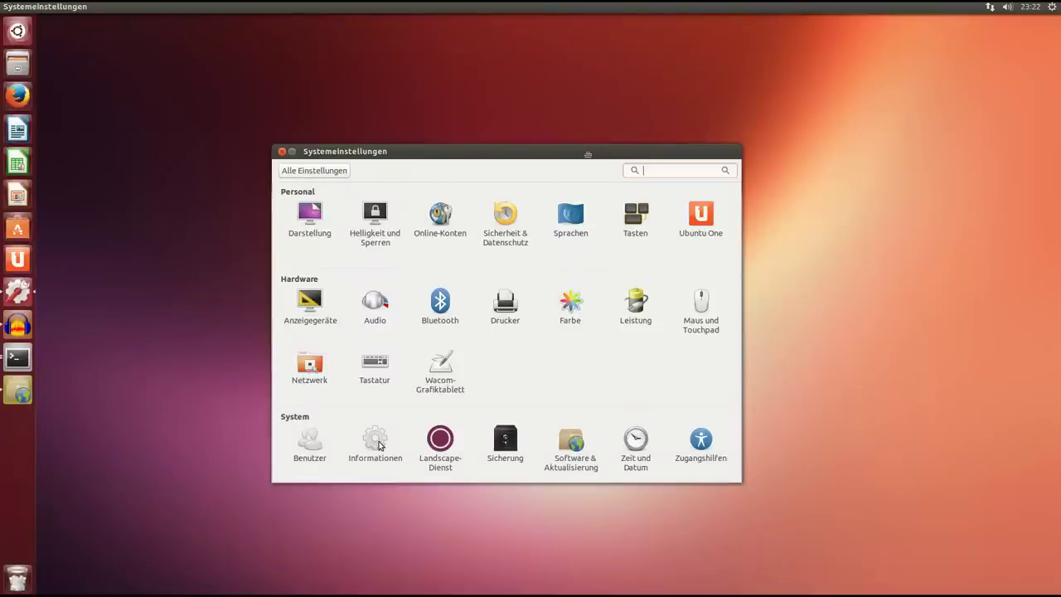
pyautogui.click(27, 36)
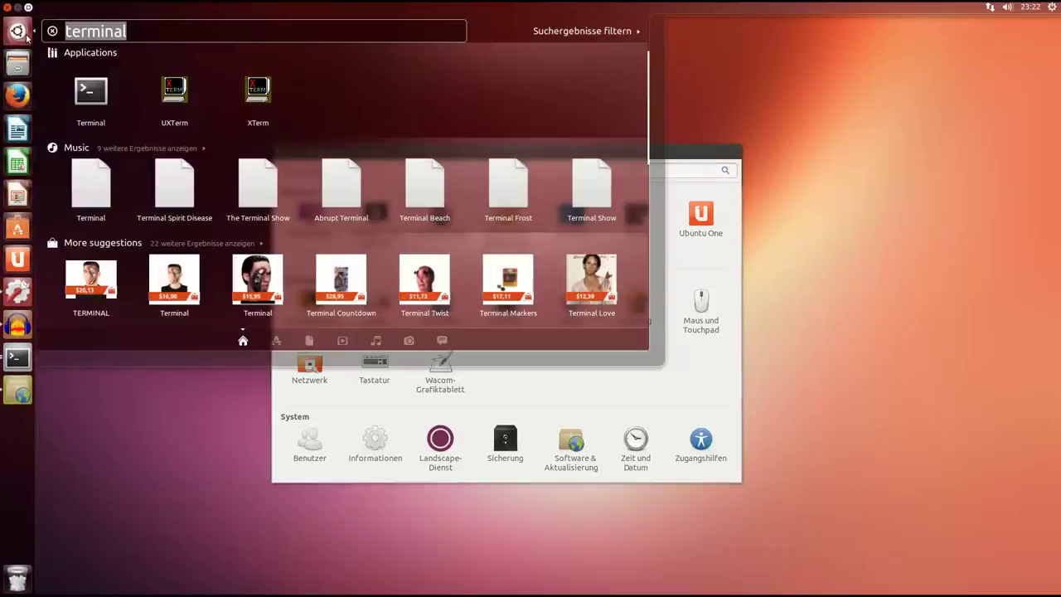
pyautogui.write('test')
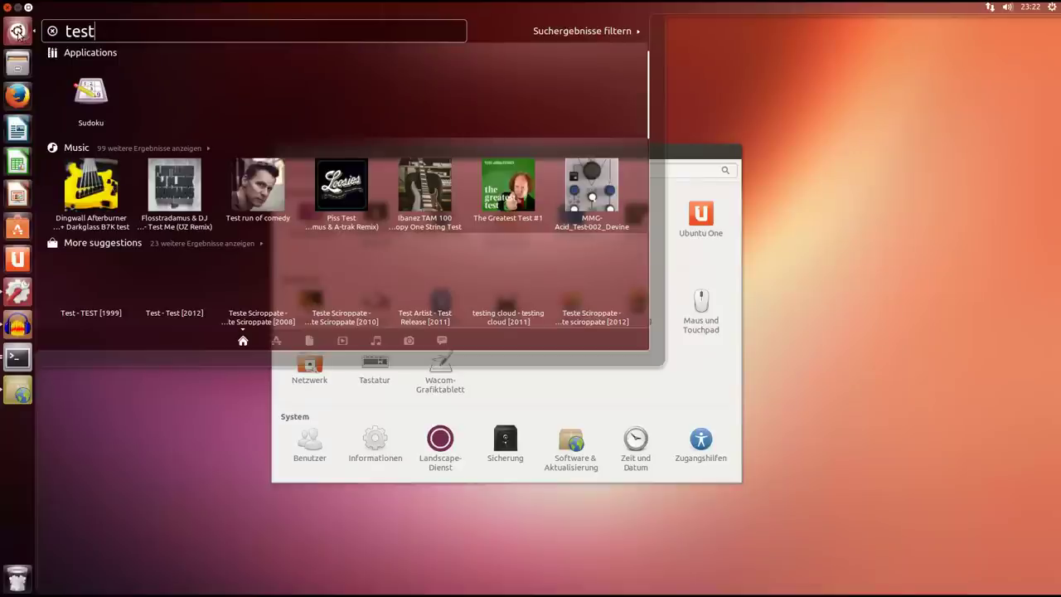
pyautogui.click(16, 32)
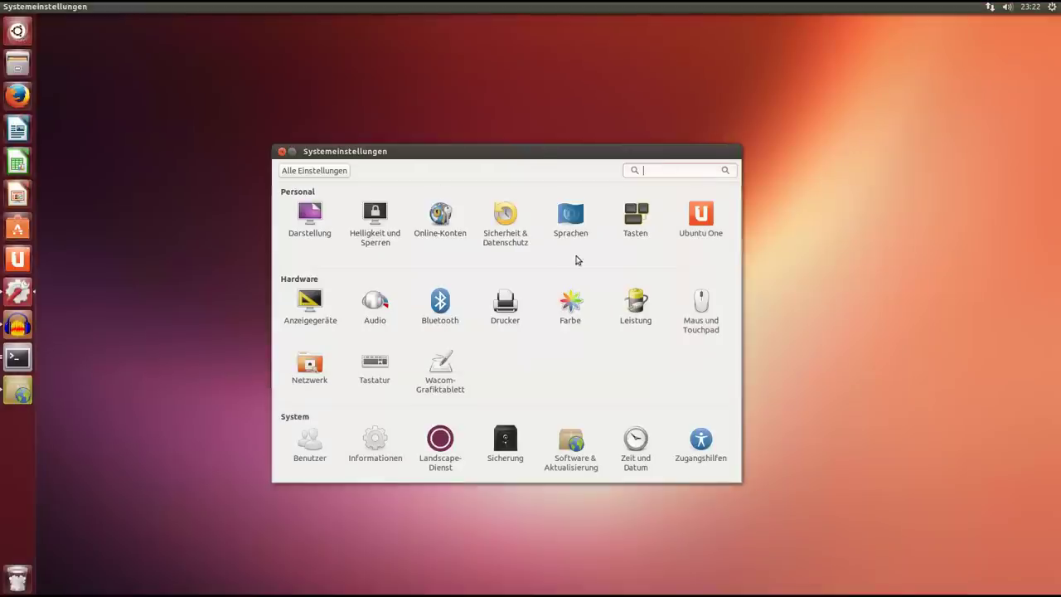
pyautogui.moveTo(540, 154); pyautogui.dragTo(480, 143)
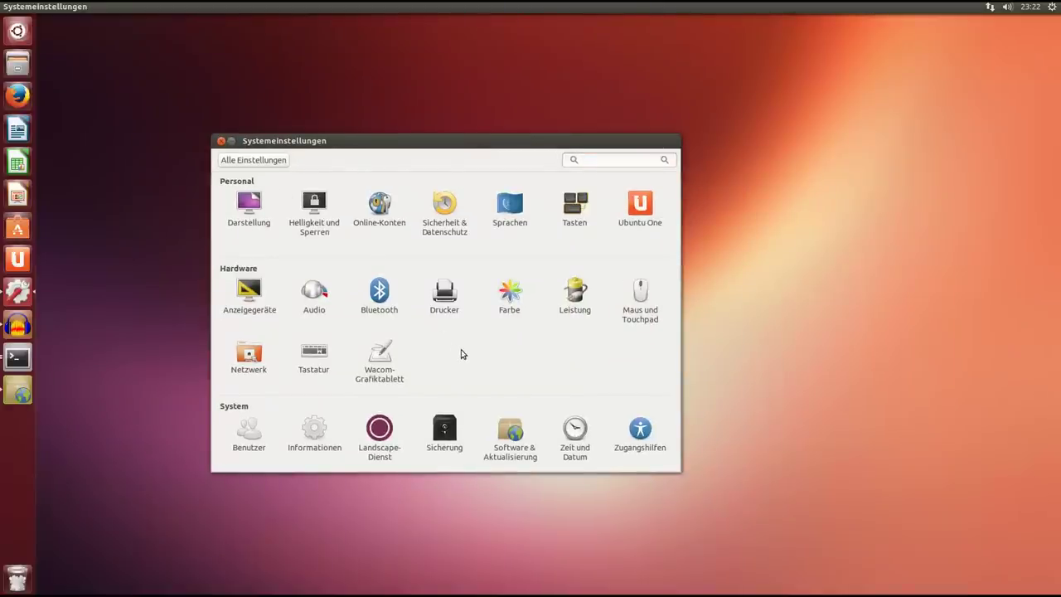
pyautogui.click(314, 429)
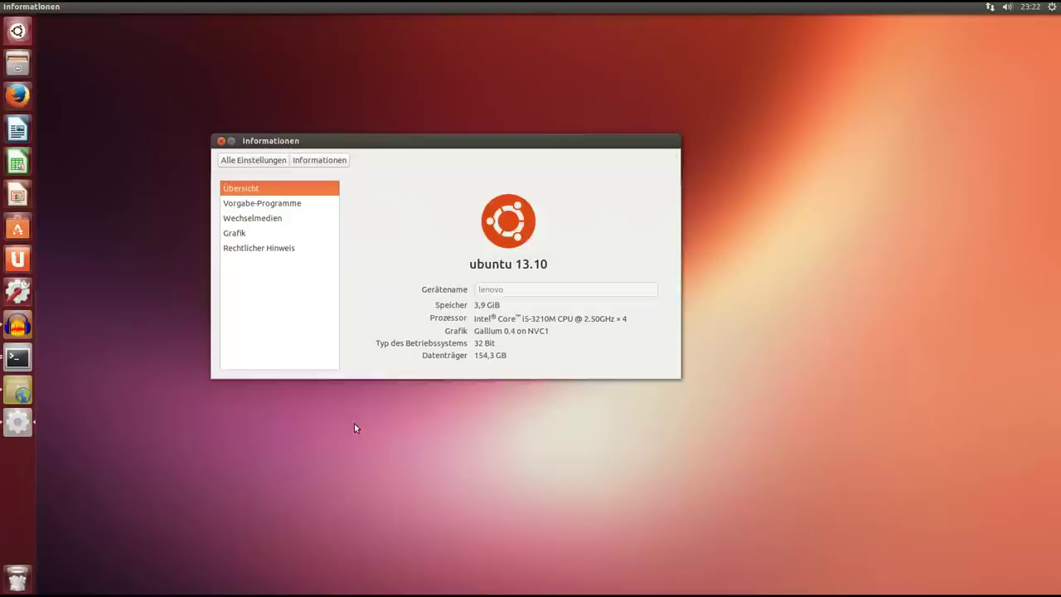
# Review the default applications such as Firefox and Rhythmbox, then close System Settings.
pyautogui.click(264, 203)
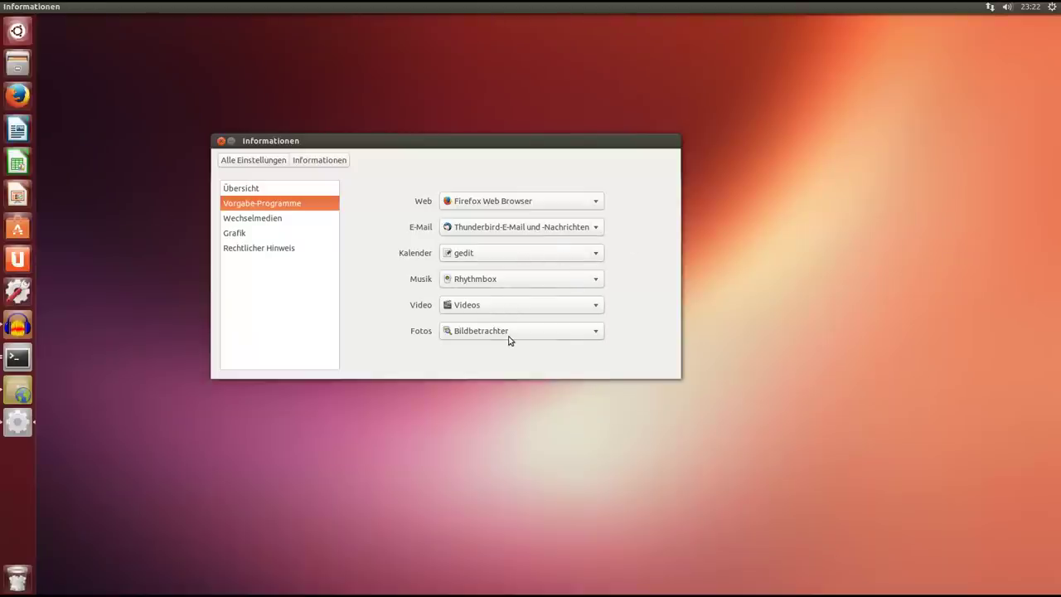
pyautogui.click(222, 142)
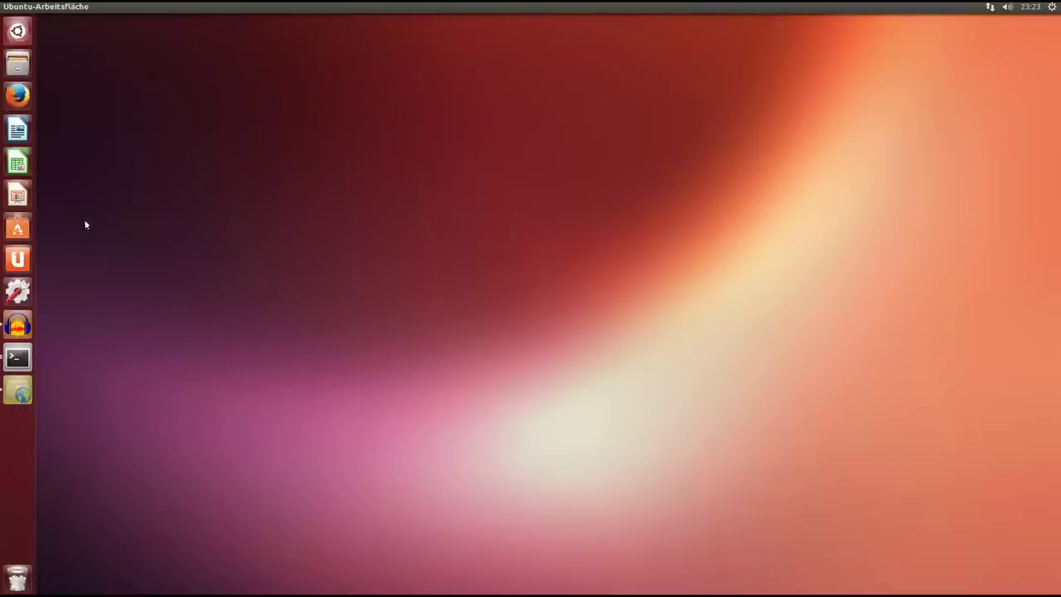
pyautogui.click(17, 358)
pyautogui.moveTo(452, 73); pyautogui.dragTo(431, 90)
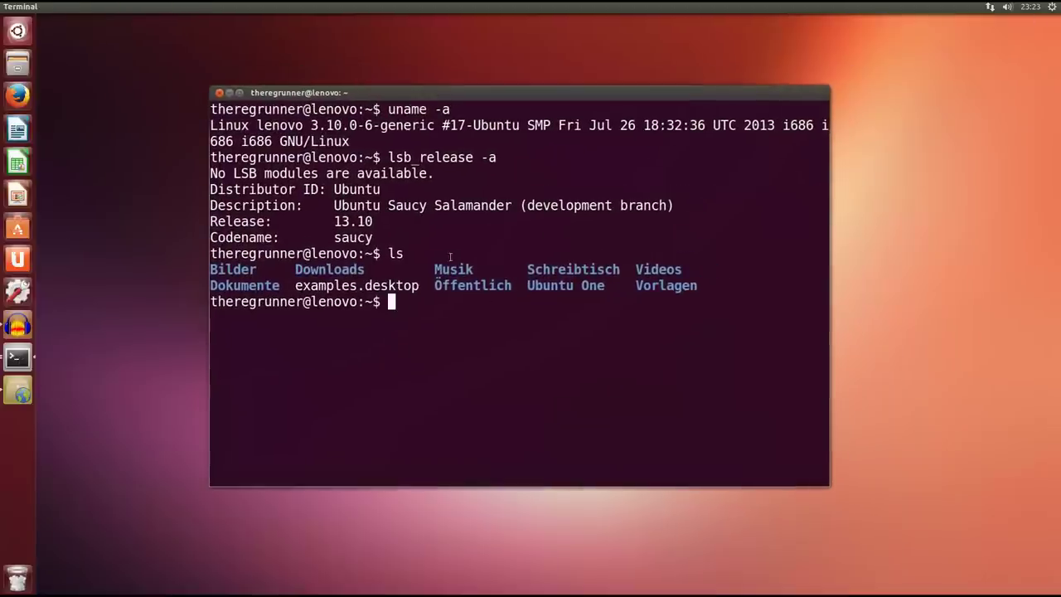
pyautogui.moveTo(512, 212); pyautogui.dragTo(333, 212)
pyautogui.moveTo(824, 97)
pyautogui.mouseDown()
pyautogui.moveTo(816, 104)
pyautogui.moveTo(823, 96)
pyautogui.mouseUp()
pyautogui.click(476, 152)
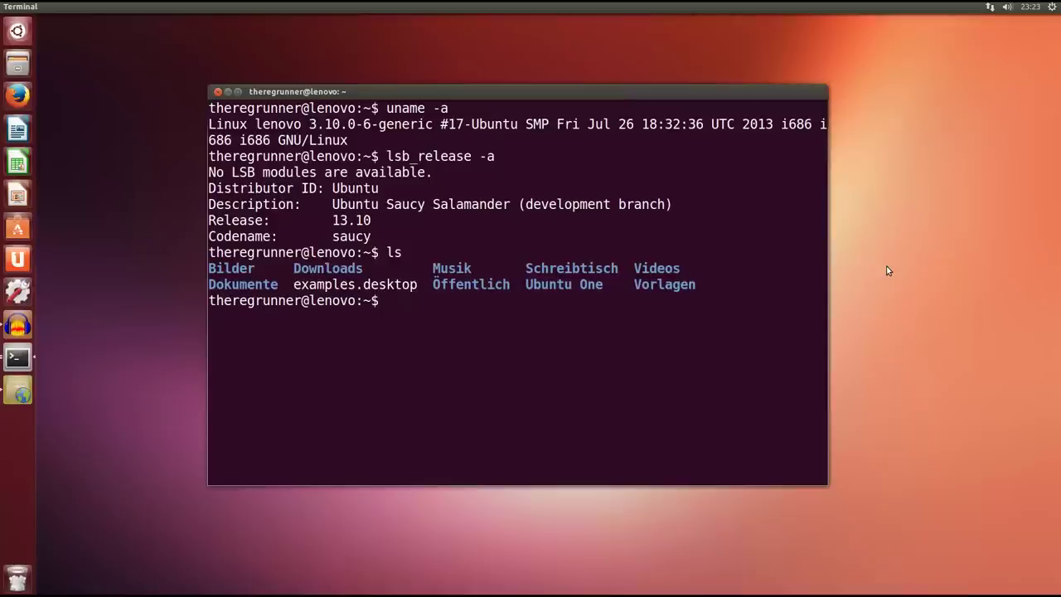
pyautogui.hotkey('alt', 'F8')
pyautogui.moveTo(507, 285); pyautogui.dragTo(457, 304)
pyautogui.moveTo(724, 100); pyautogui.dragTo(724, 101)
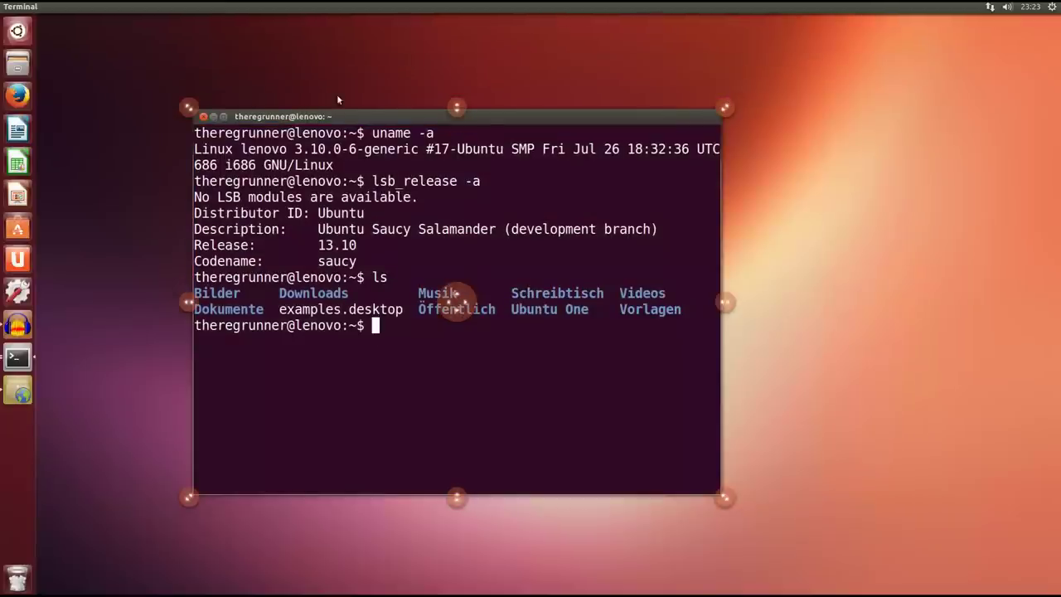
pyautogui.moveTo(478, 122); pyautogui.dragTo(475, 85)
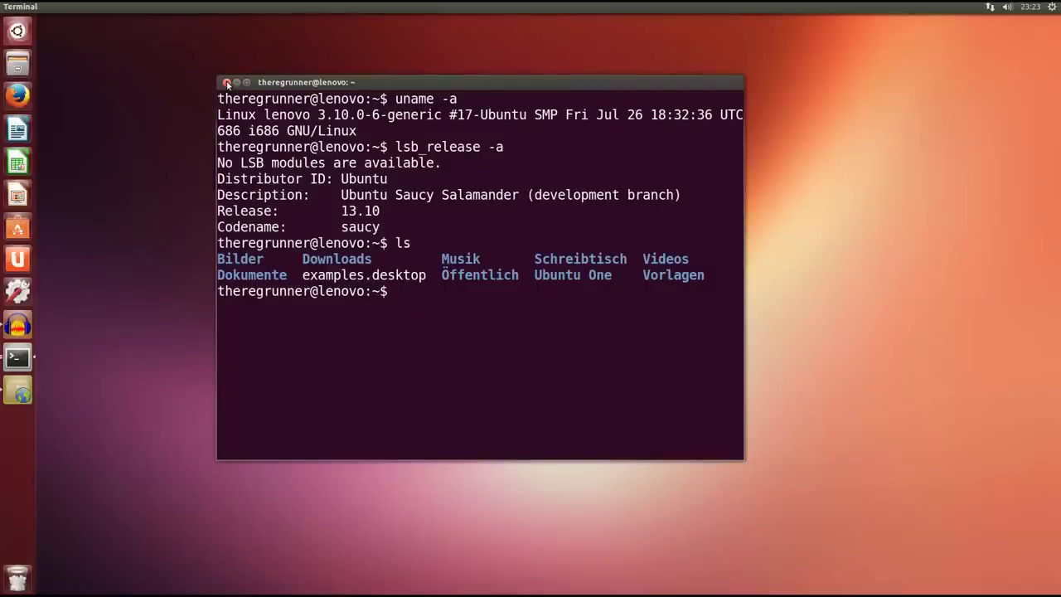
pyautogui.click(227, 83)
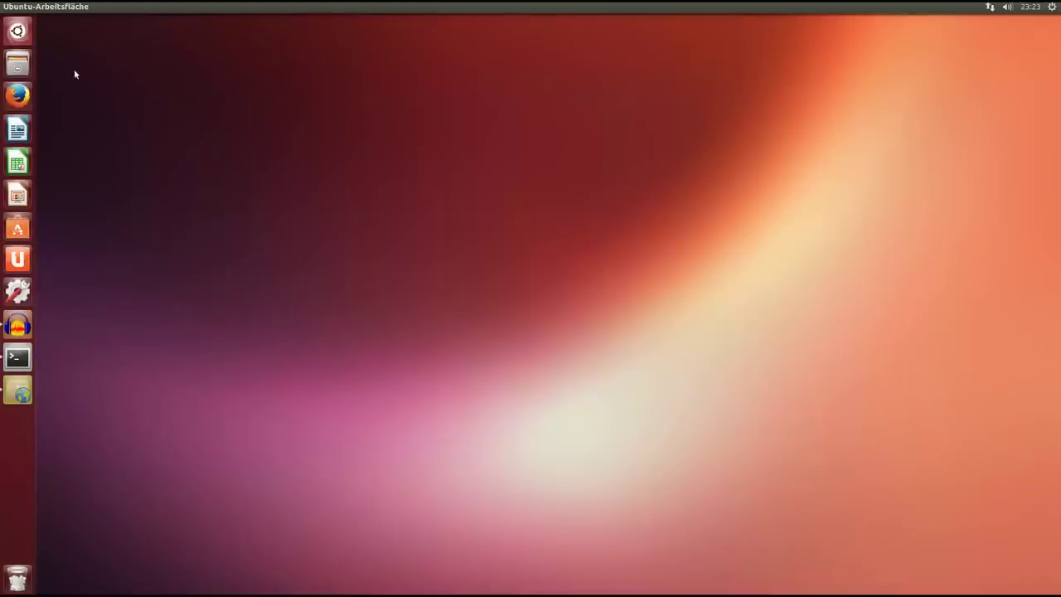
# Launch Systemüberwachung by searching the Dash for 'monit'.
pyautogui.click(16, 31)
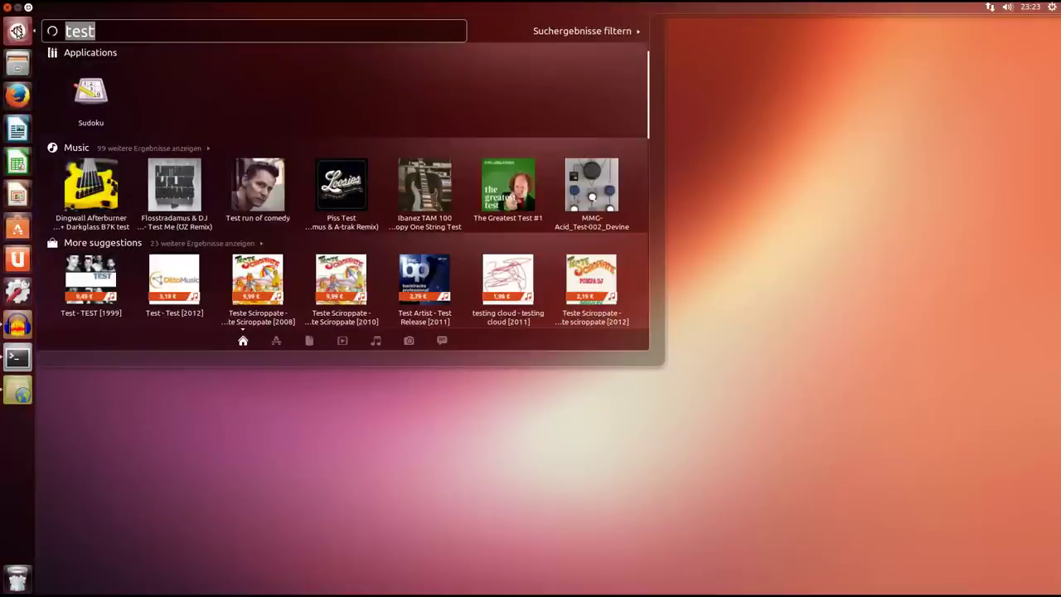
pyautogui.write('moni')
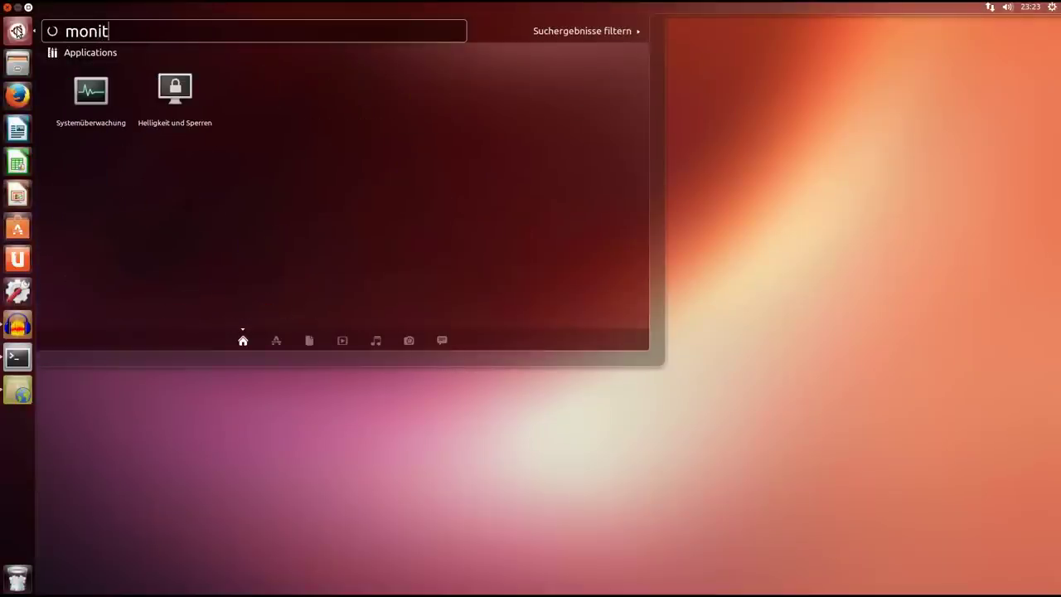
pyautogui.write('t')
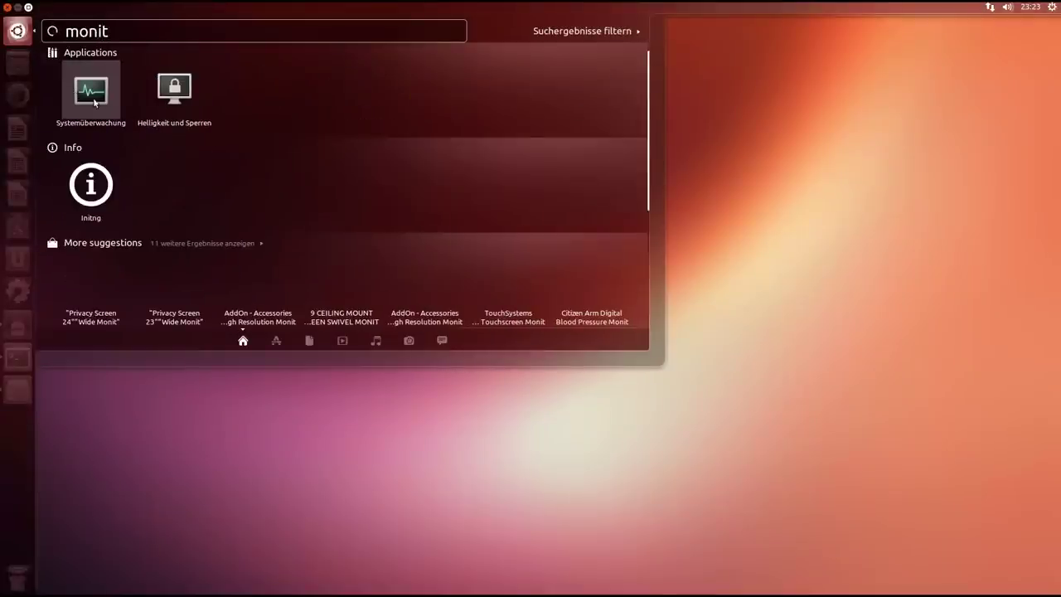
pyautogui.click(95, 99)
pyautogui.moveTo(347, 82); pyautogui.dragTo(344, 61)
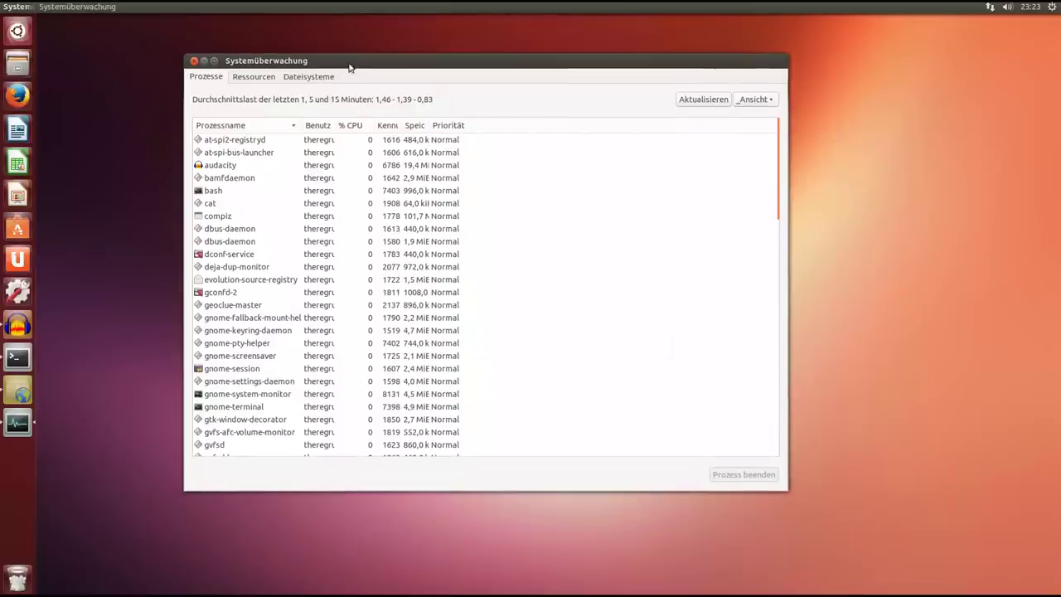
# Browse the Ressourcen, Dateisysteme and Prozesse tabs, ending on Ressourcen, then quit with Ctrl+Q.
pyautogui.click(246, 77)
pyautogui.moveTo(480, 68)
pyautogui.mouseDown()
pyautogui.moveTo(457, 71)
pyautogui.moveTo(472, 76)
pyautogui.mouseUp()
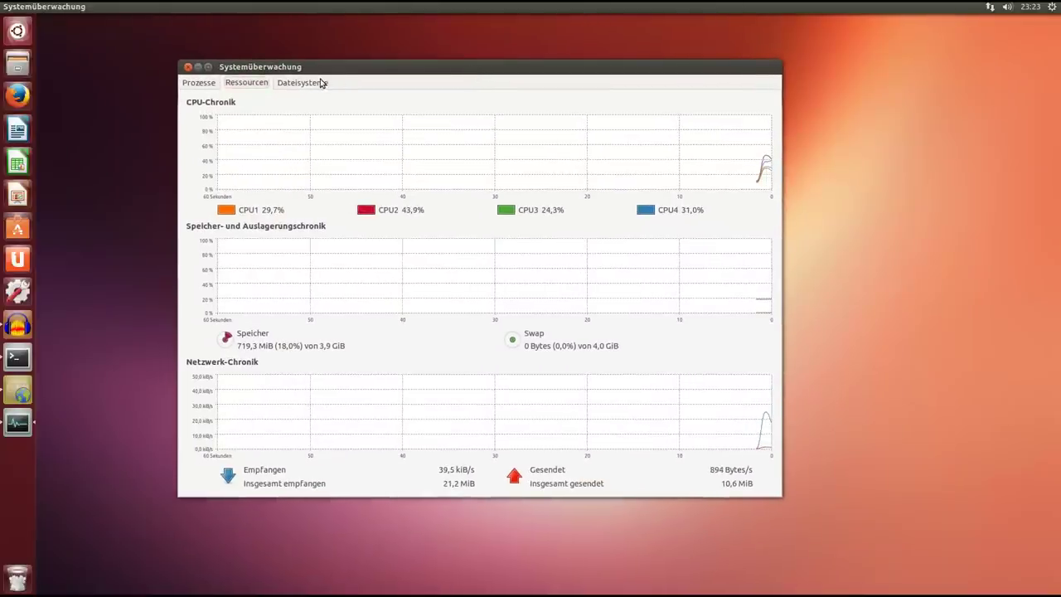
pyautogui.click(321, 83)
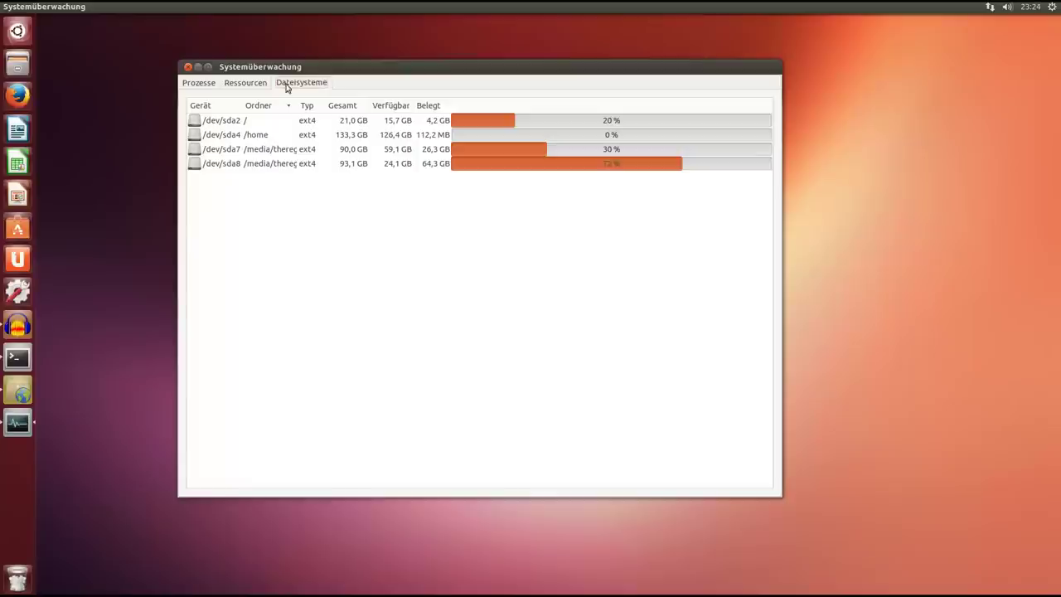
pyautogui.click(253, 87)
pyautogui.click(199, 83)
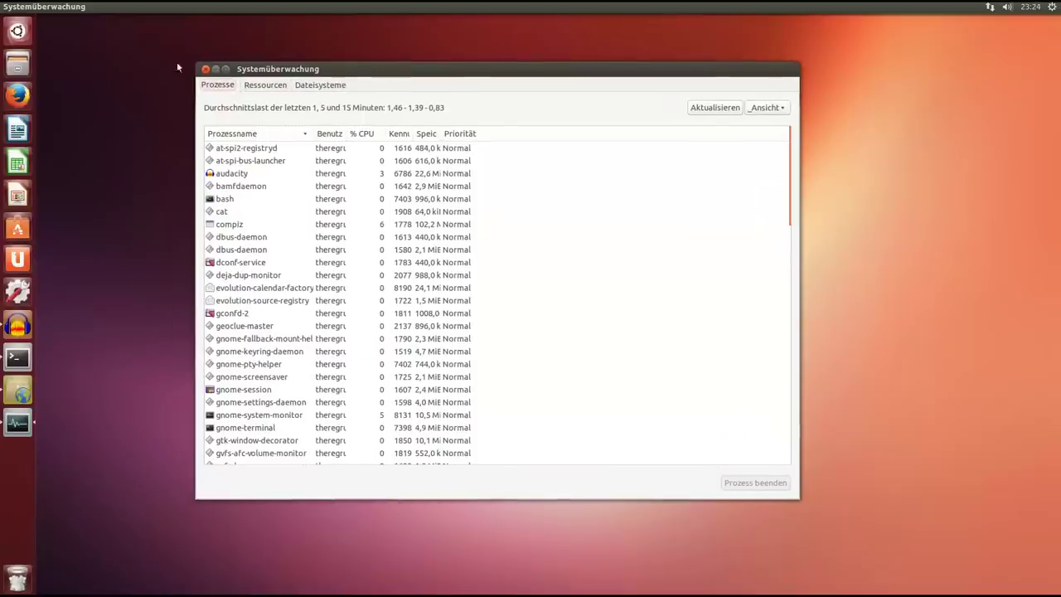
pyautogui.click(273, 89)
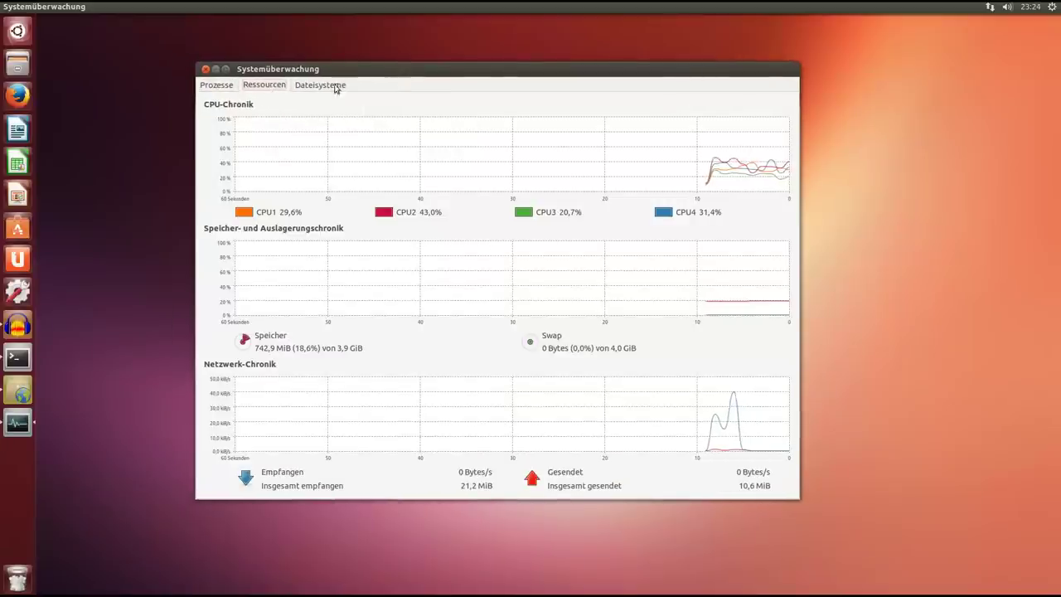
pyautogui.moveTo(384, 70); pyautogui.dragTo(382, 82)
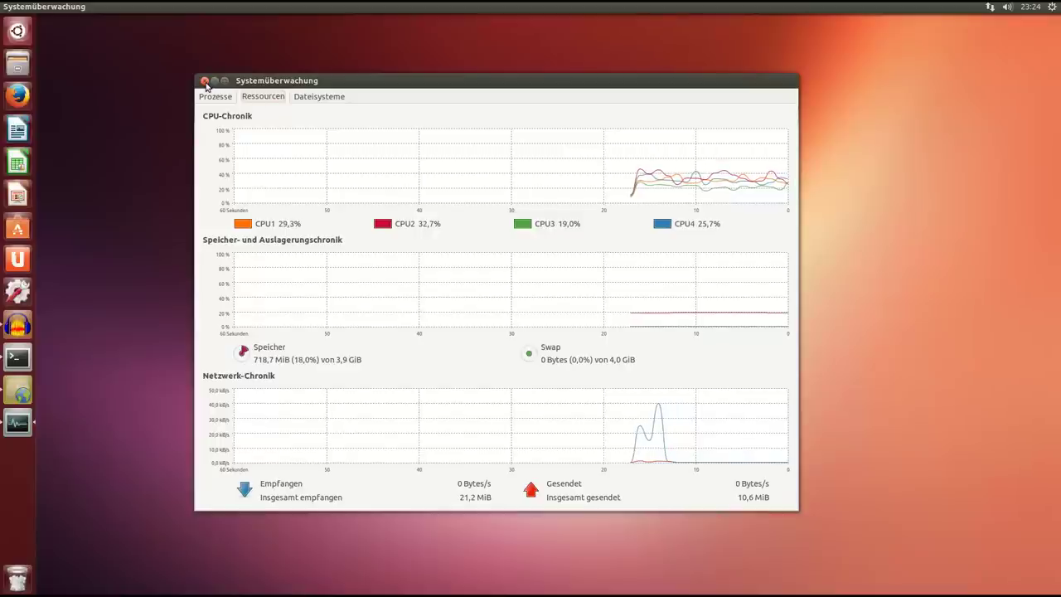
pyautogui.moveTo(374, 80); pyautogui.dragTo(400, 82)
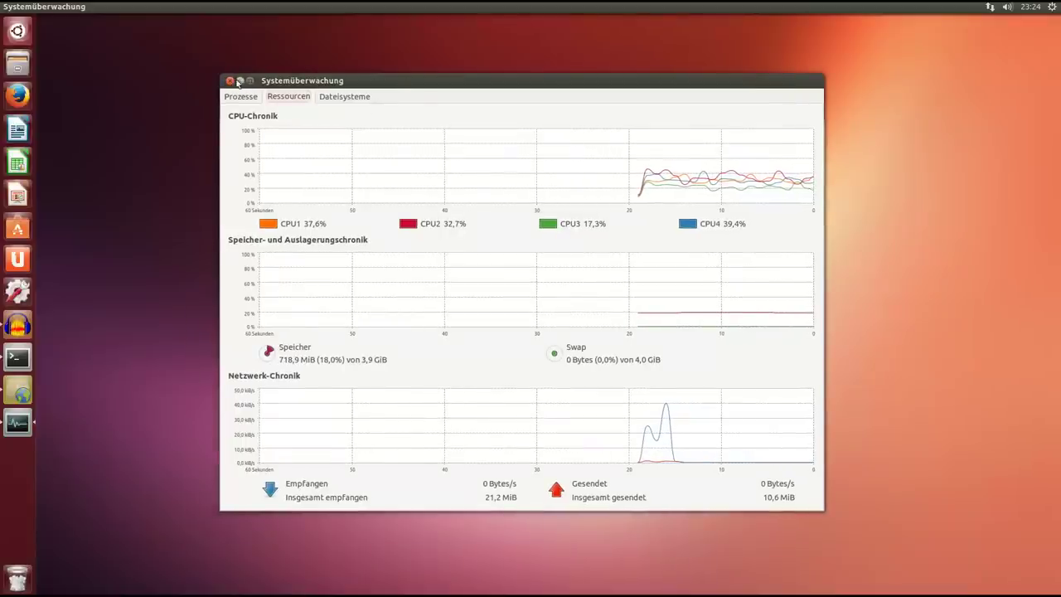
pyautogui.hotkey('ctrl', 'q')
# Open the Darstellung settings from the desktop menu and view the Verhalten tab.
pyautogui.rightClick(338, 96)
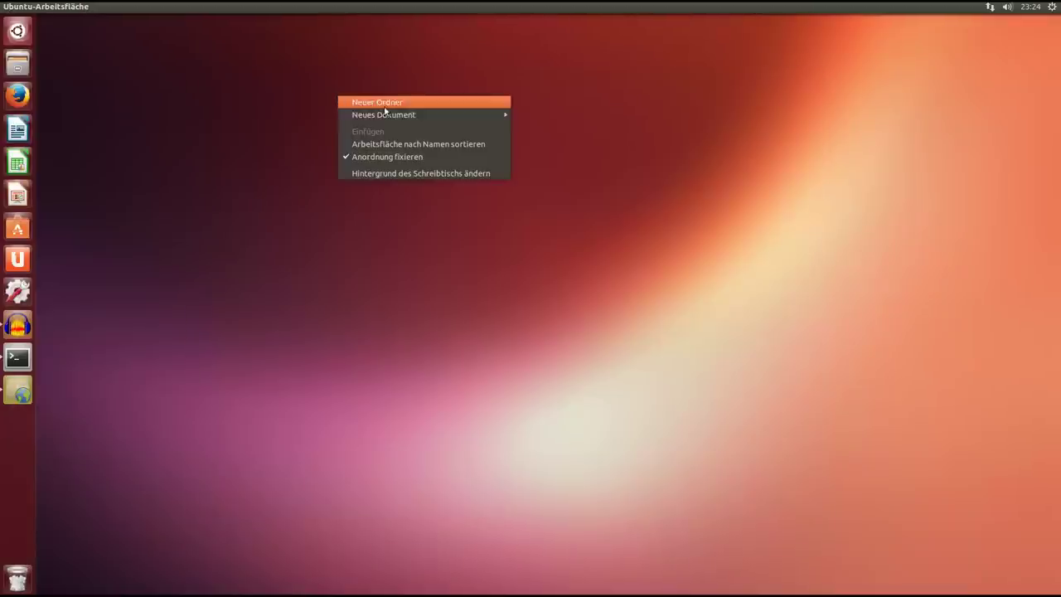
pyautogui.click(430, 175)
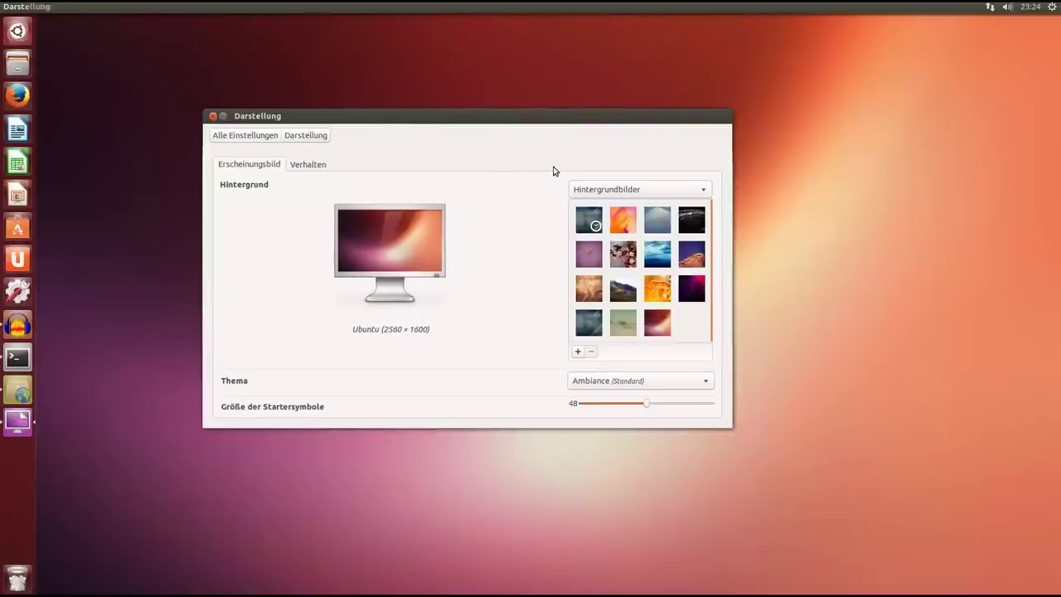
pyautogui.moveTo(491, 121); pyautogui.dragTo(496, 134)
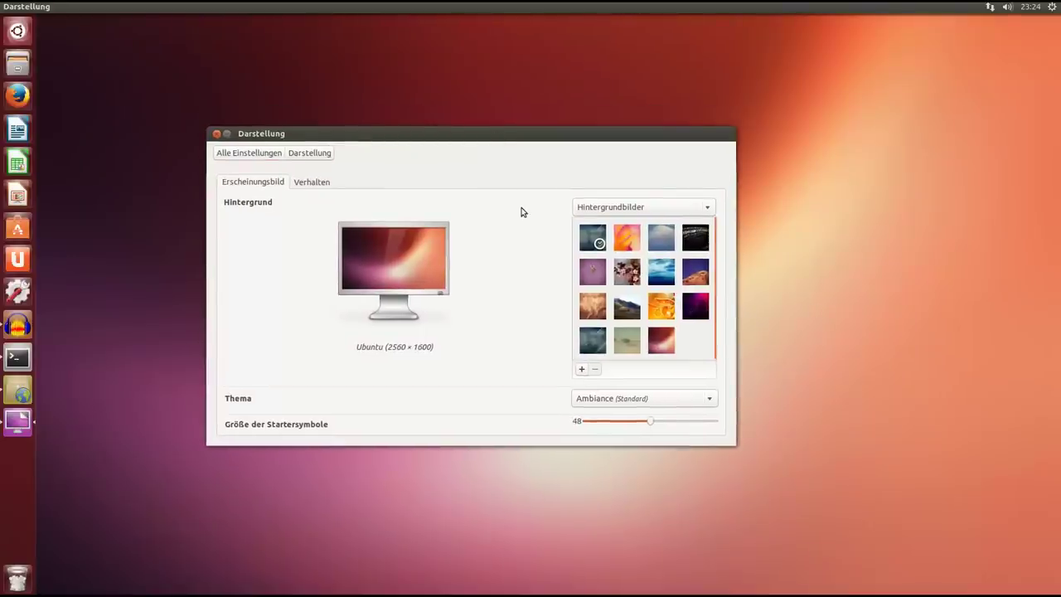
pyautogui.click(319, 188)
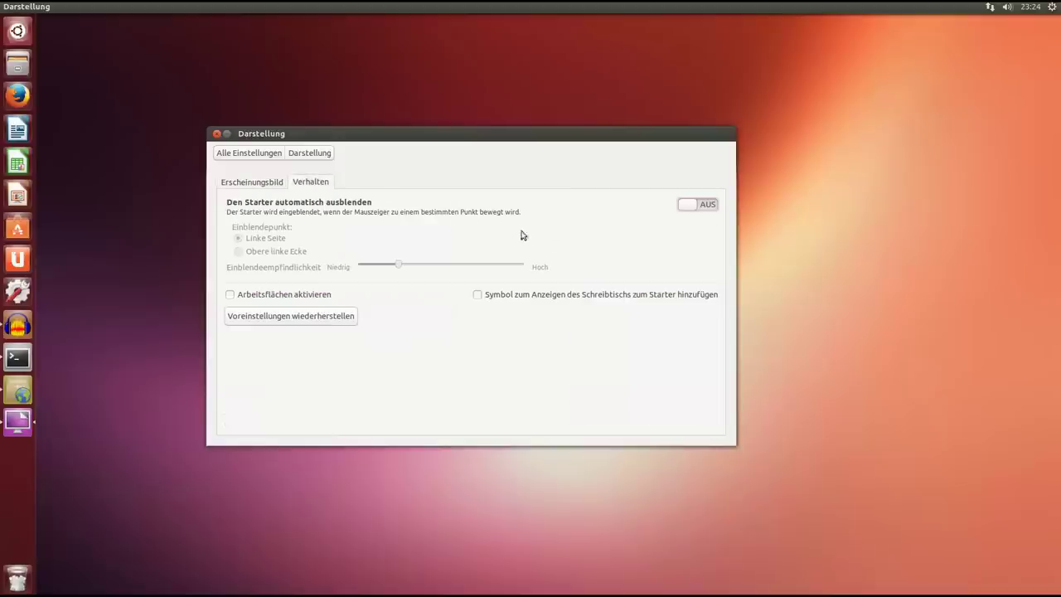
pyautogui.click(265, 189)
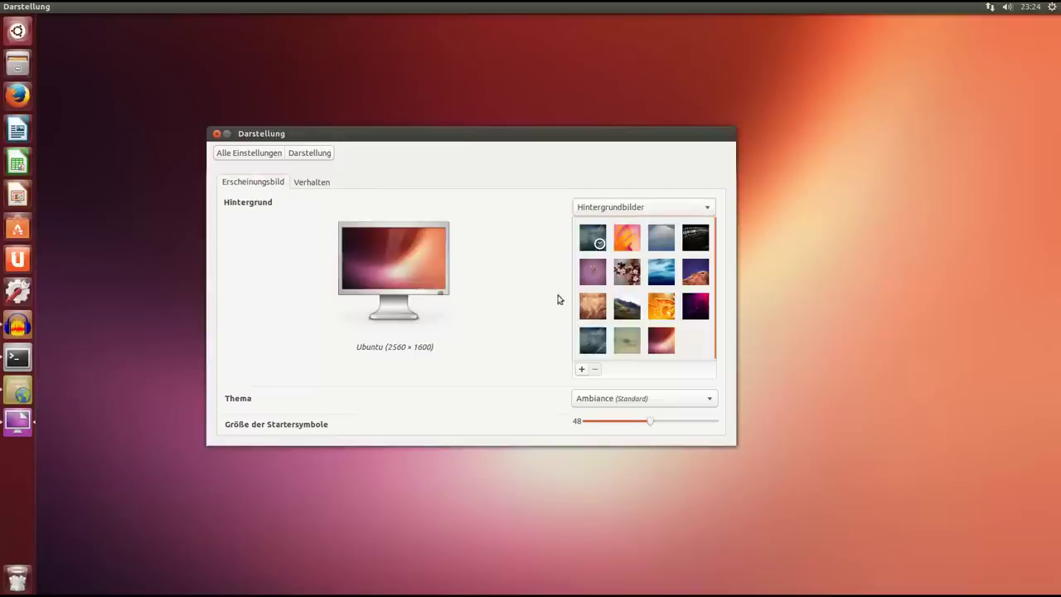
# Check the wallpaper and theme lists, keeping Ambiance unchanged, then return to all settings.
pyautogui.click(667, 209)
pyautogui.click(518, 264)
pyautogui.click(672, 401)
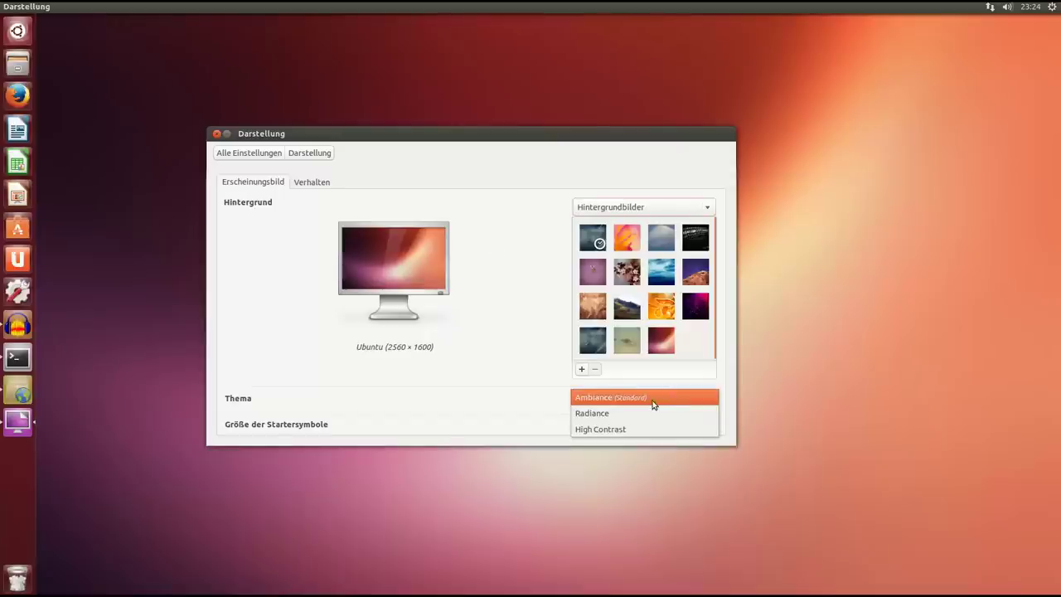
pyautogui.click(542, 401)
pyautogui.click(227, 152)
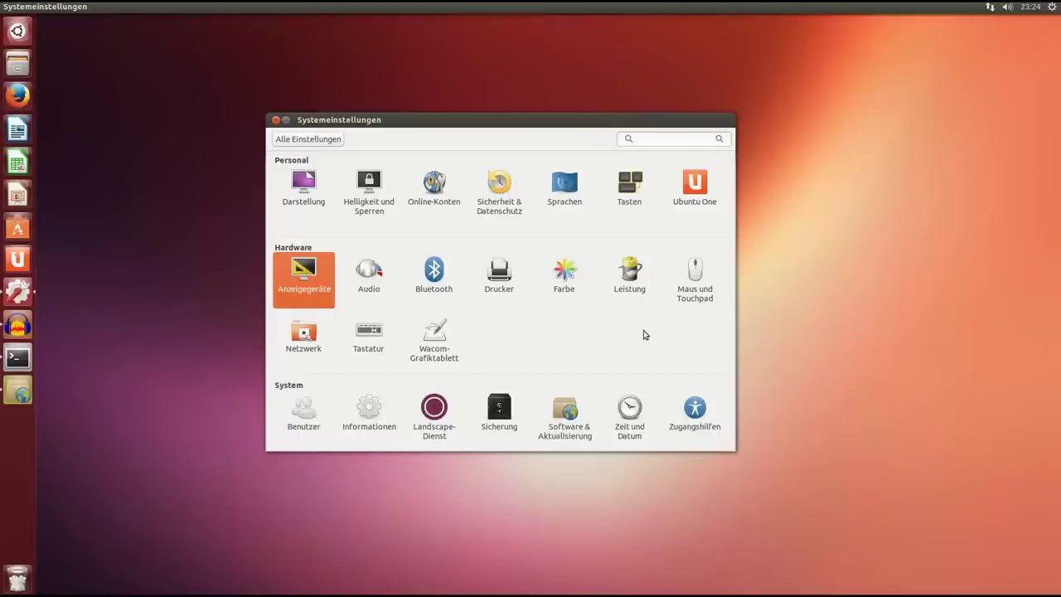
# Visit the Anzeigegeräte and Helligkeit und Sperren panels, returning to all settings each time.
pyautogui.moveTo(520, 124); pyautogui.dragTo(524, 161)
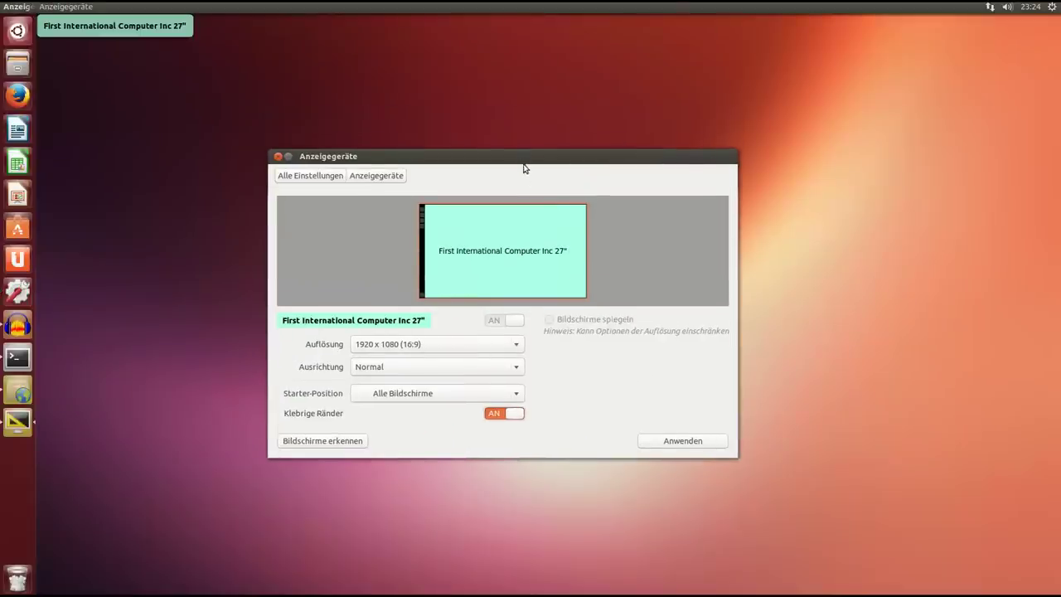
pyautogui.click(331, 177)
pyautogui.click(370, 222)
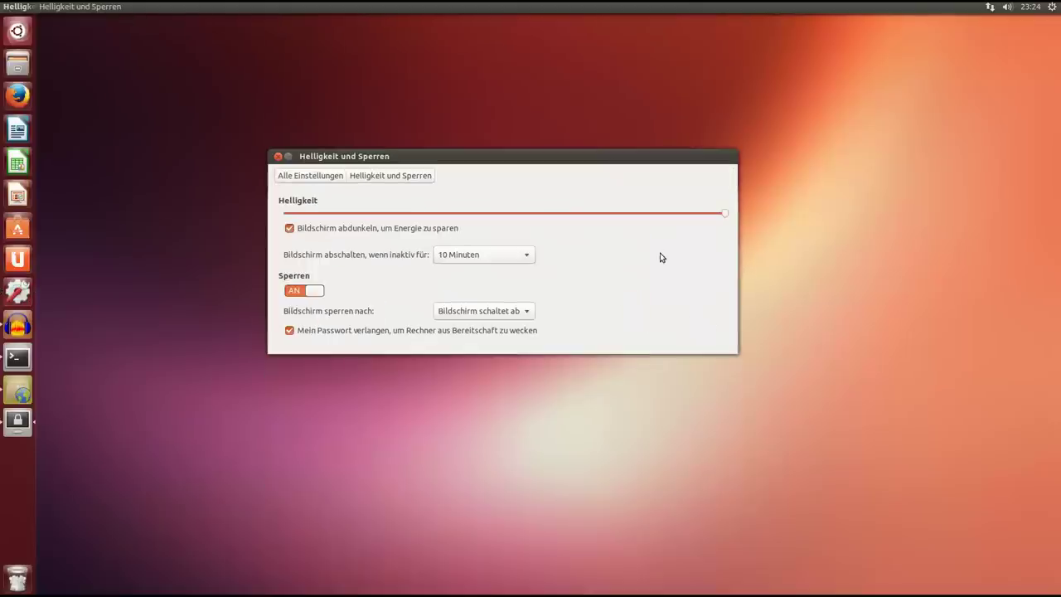
pyautogui.click(305, 176)
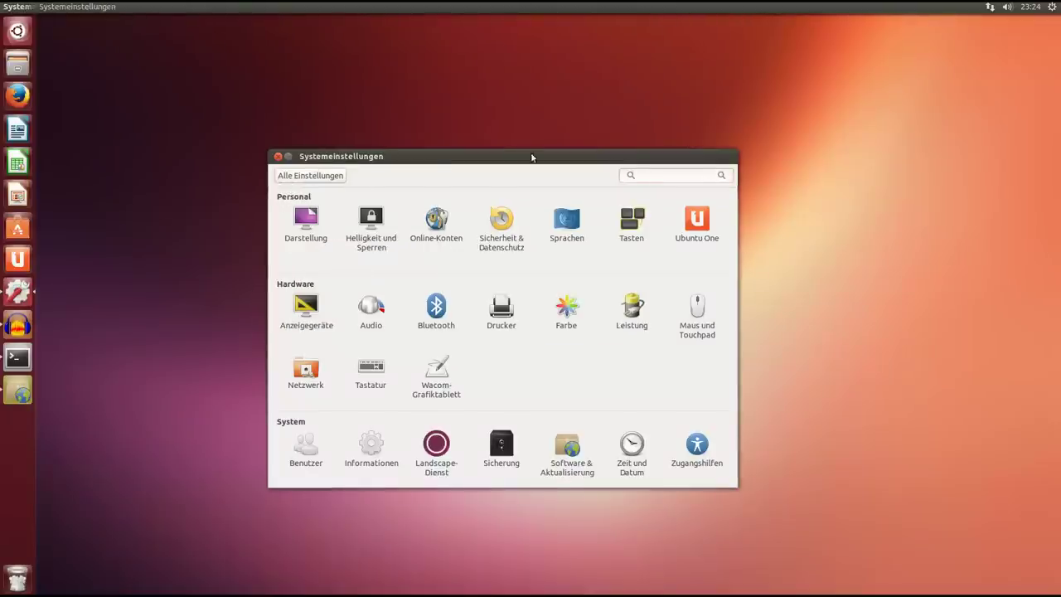
# Close System Settings and launch LibreOffice Writer from the launcher.
pyautogui.moveTo(530, 155); pyautogui.dragTo(517, 126)
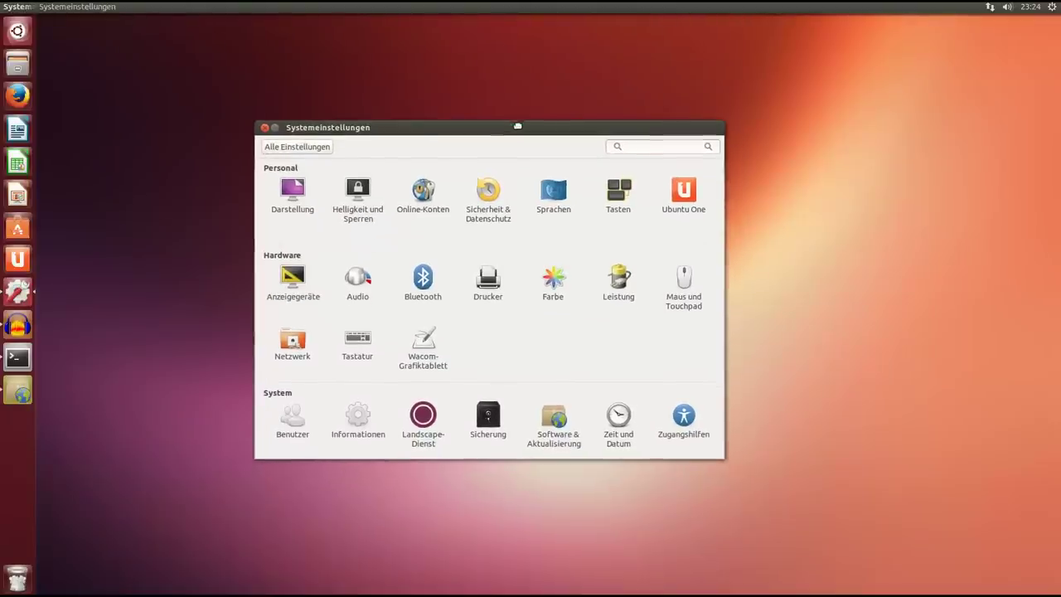
pyautogui.click(264, 126)
pyautogui.click(17, 133)
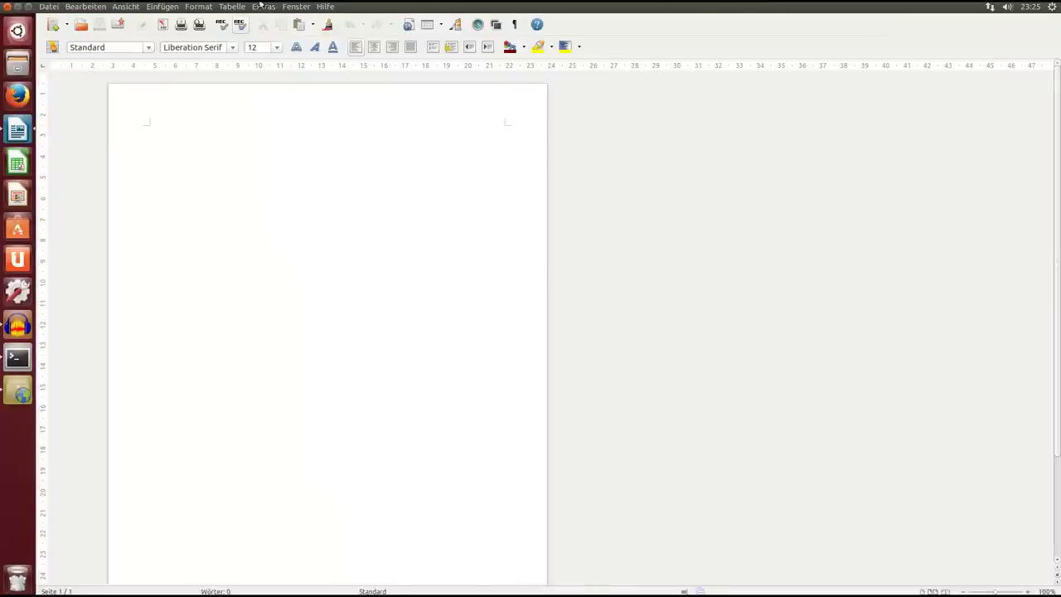
# View Hilfe > Info zu LibreOffice (version 4.0.2.2), dismiss it, and close Writer.
pyautogui.click(323, 6)
pyautogui.click(381, 78)
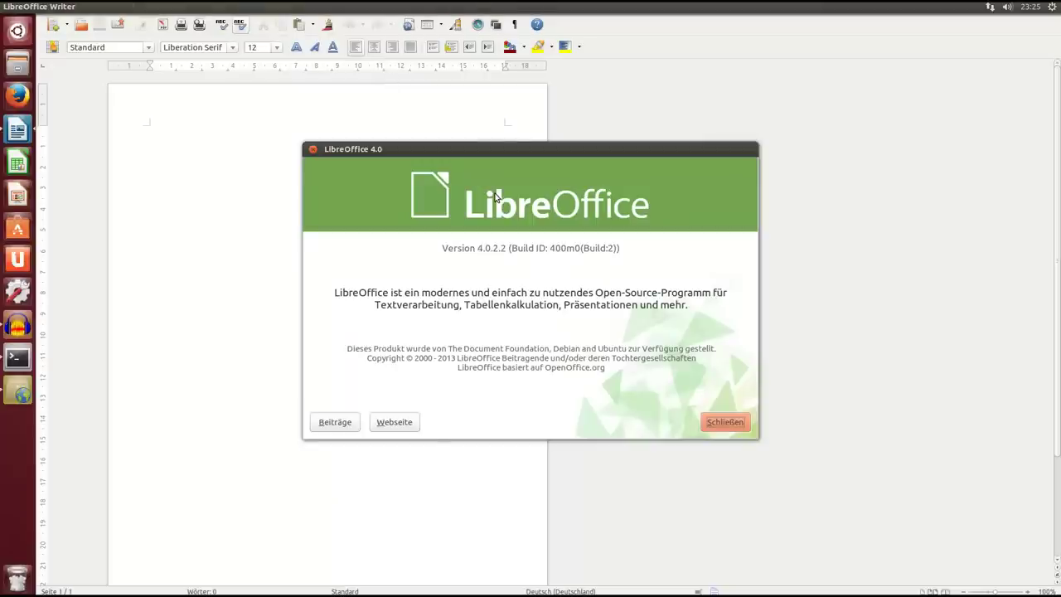
pyautogui.click(313, 149)
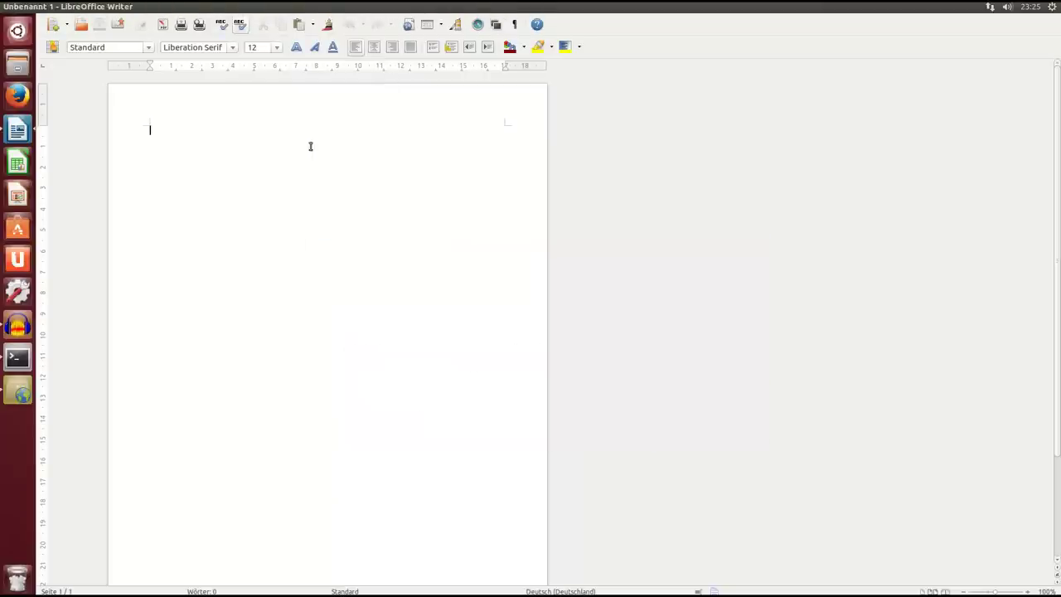
pyautogui.click(7, 6)
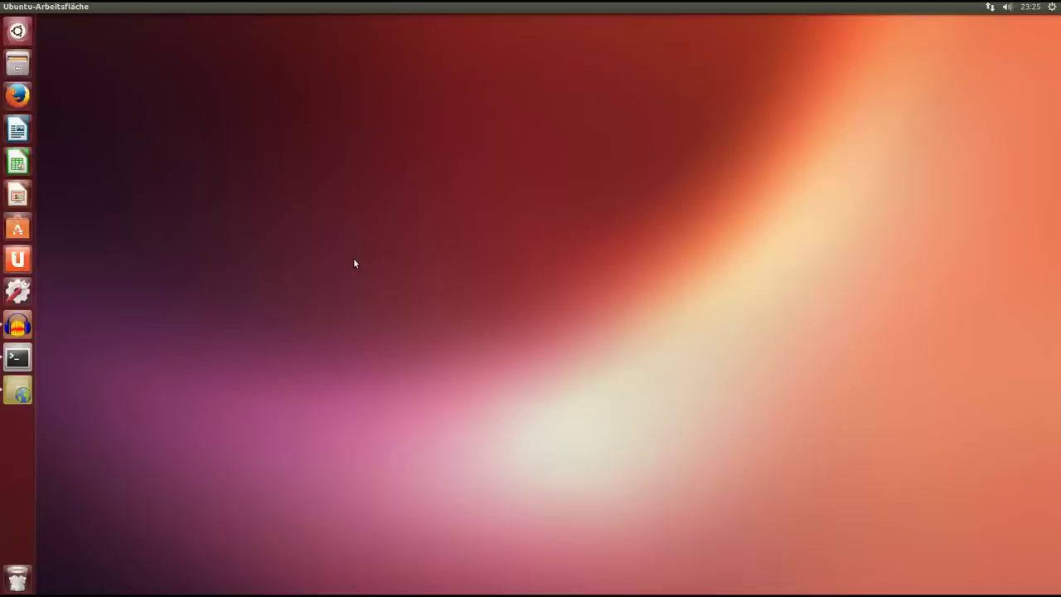
# Close Ubuntu One, then launch dconf-Editor via a 'dco' Dash search and maximize it.
pyautogui.moveTo(454, 154); pyautogui.dragTo(399, 154)
pyautogui.click(299, 153)
pyautogui.click(17, 30)
pyautogui.write('s')
pyautogui.press('BackSpace')
pyautogui.write('dconf')
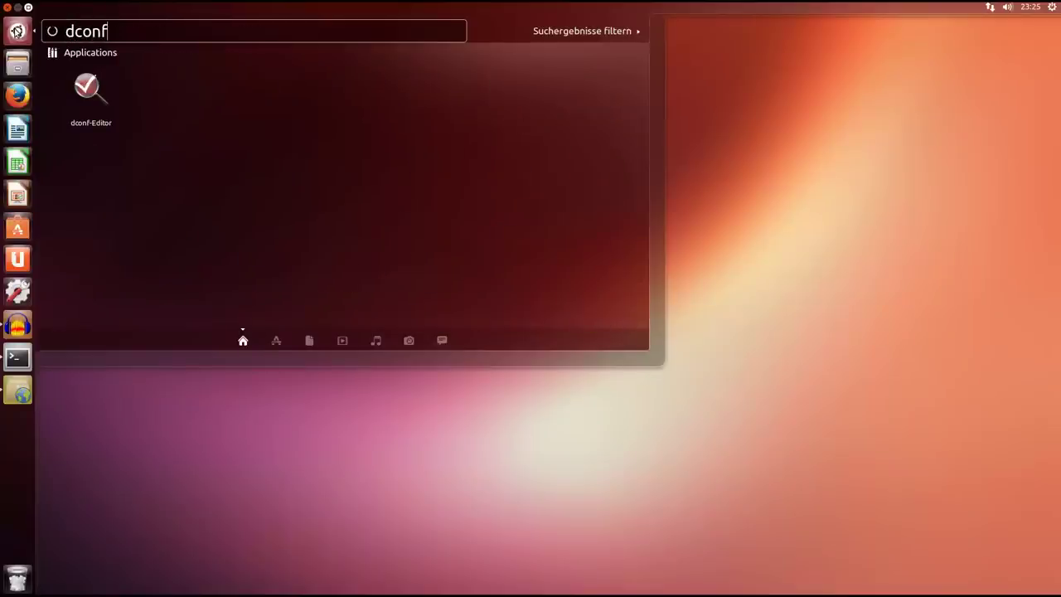
pyautogui.click(91, 94)
pyautogui.moveTo(310, 108); pyautogui.dragTo(462, 78)
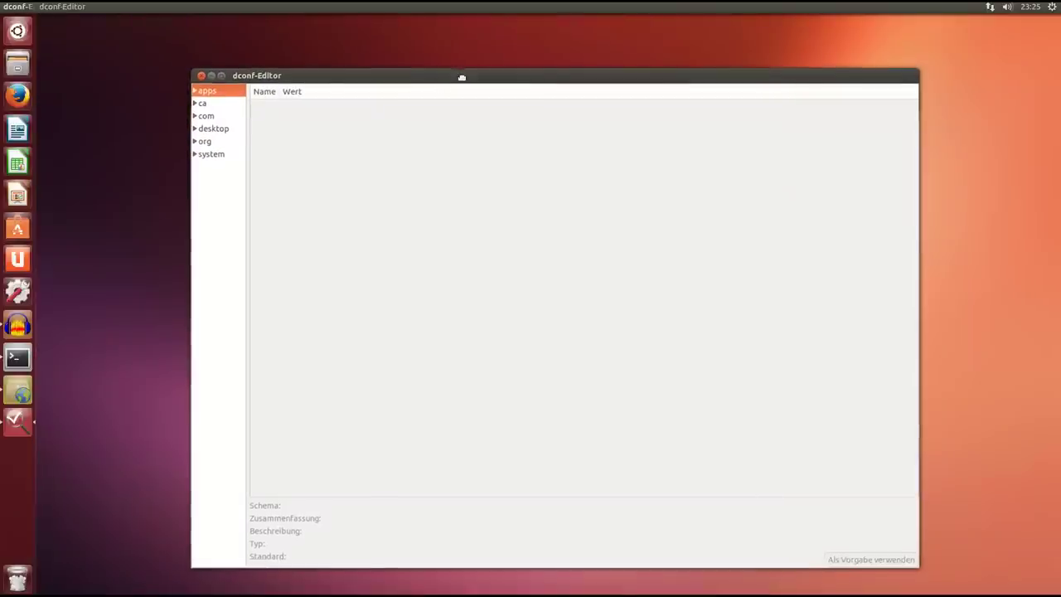
pyautogui.doubleClick(358, 79)
# Widen the tree and expand org > compiz > profiles > unity > plugins.
pyautogui.moveTo(115, 202); pyautogui.dragTo(265, 197)
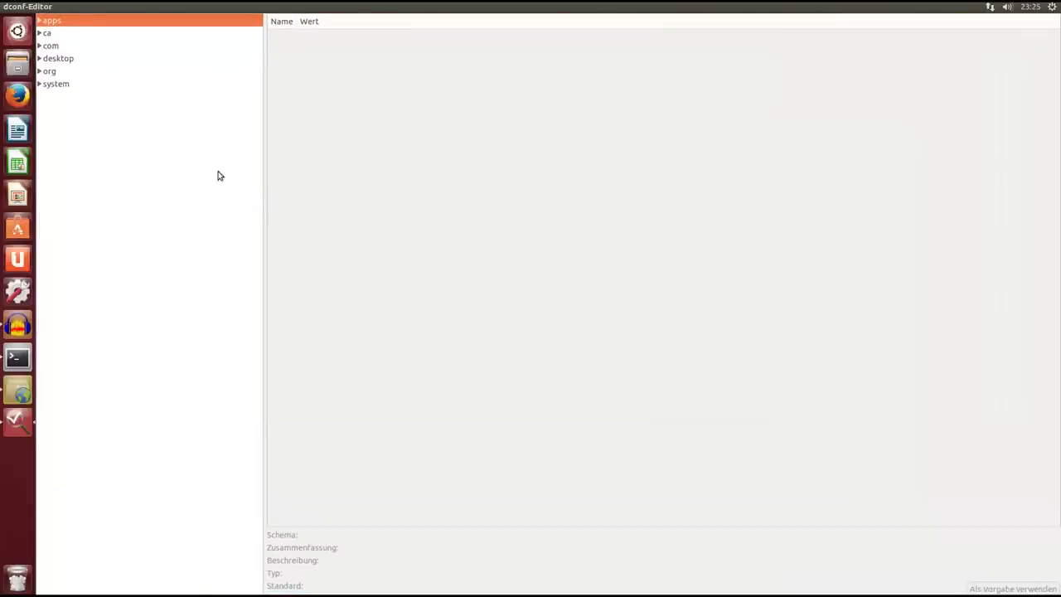
pyautogui.click(39, 85)
pyautogui.click(39, 72)
pyautogui.click(44, 85)
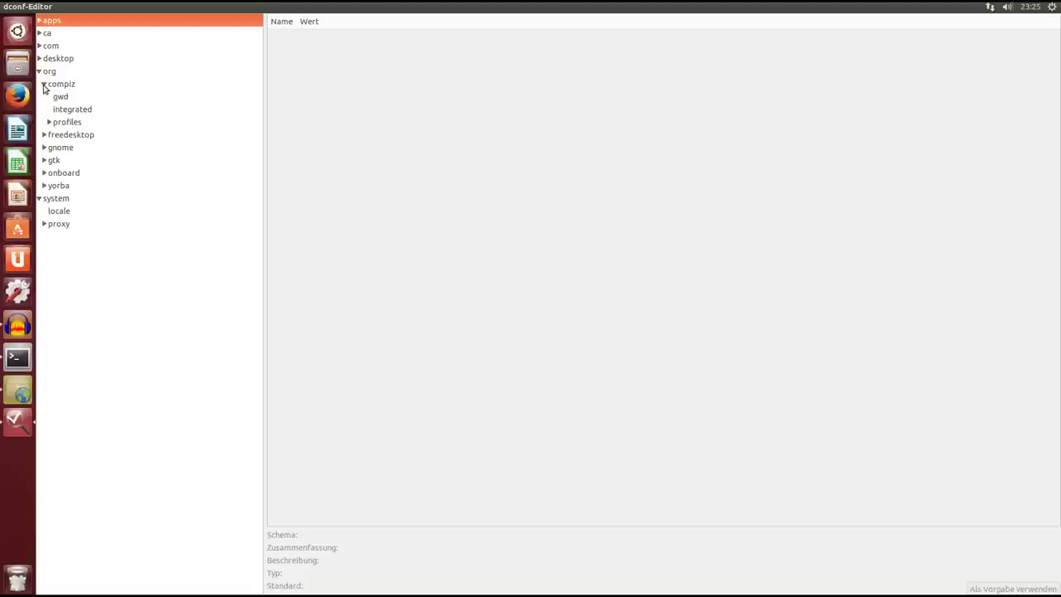
pyautogui.click(49, 122)
pyautogui.click(54, 147)
pyautogui.click(58, 160)
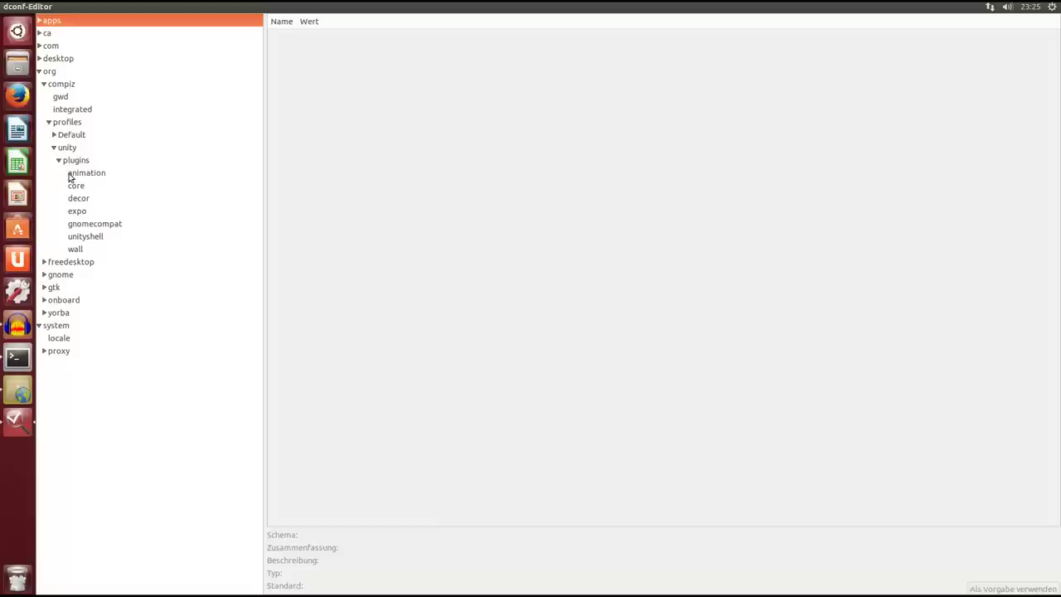
# Inspect the animation, core, decor, expo, gnomecompat, unityshell and wall plugin keys.
pyautogui.click(75, 174)
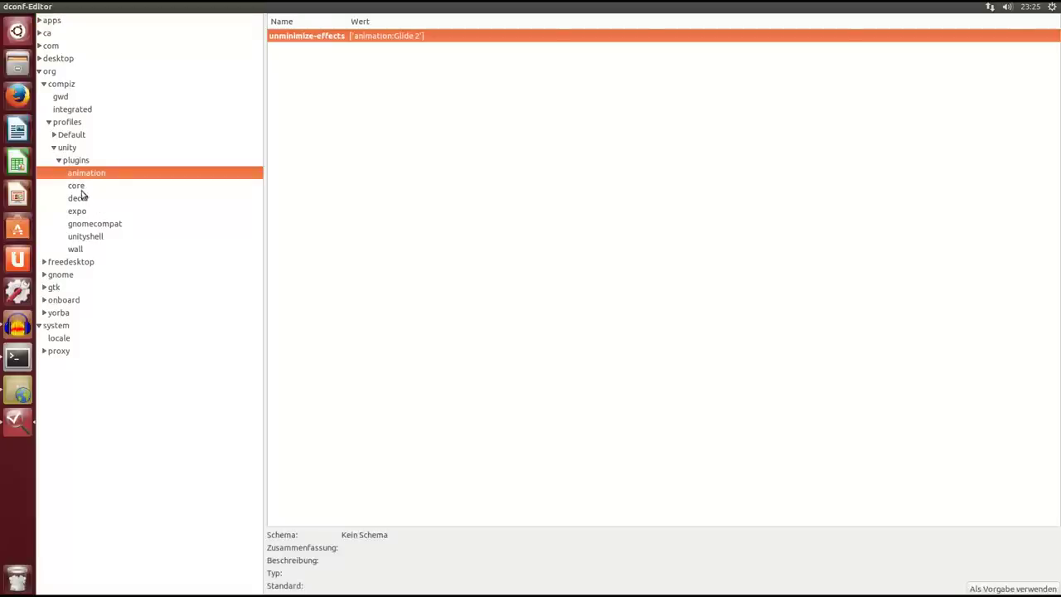
pyautogui.click(78, 187)
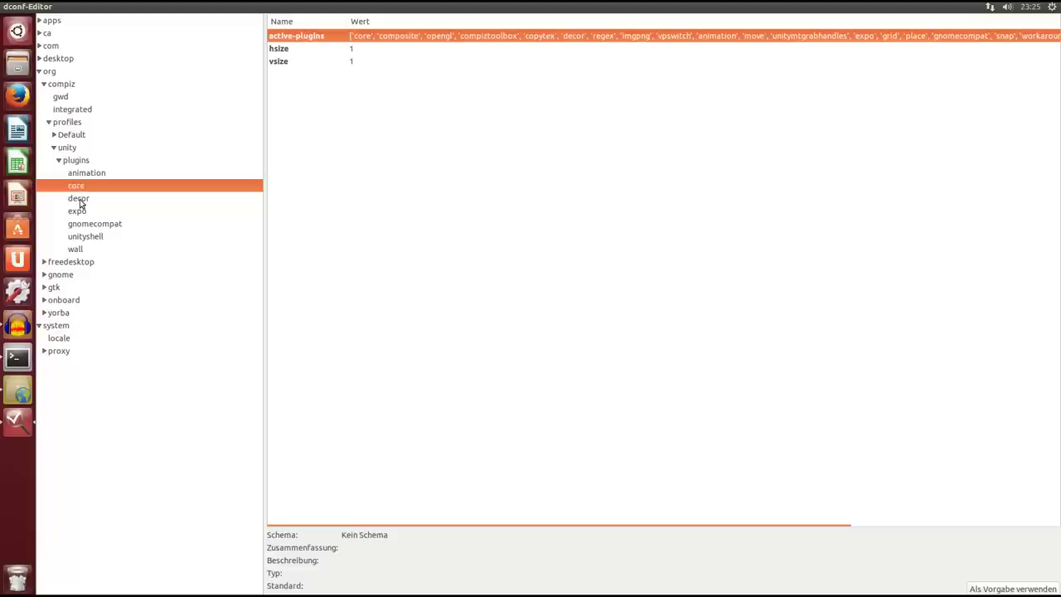
pyautogui.click(78, 200)
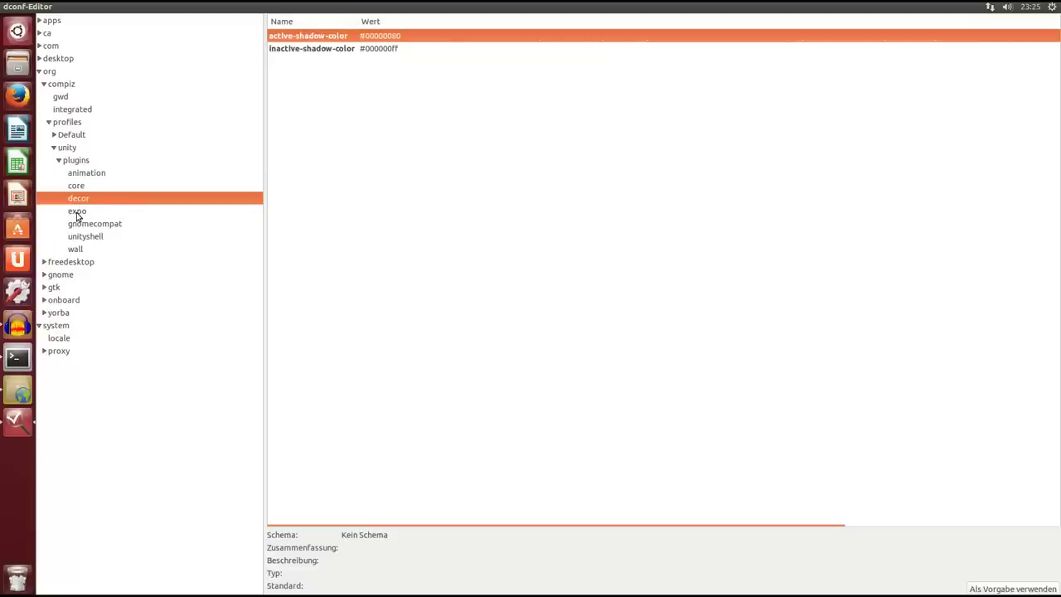
pyautogui.click(76, 214)
pyautogui.click(90, 227)
pyautogui.click(92, 239)
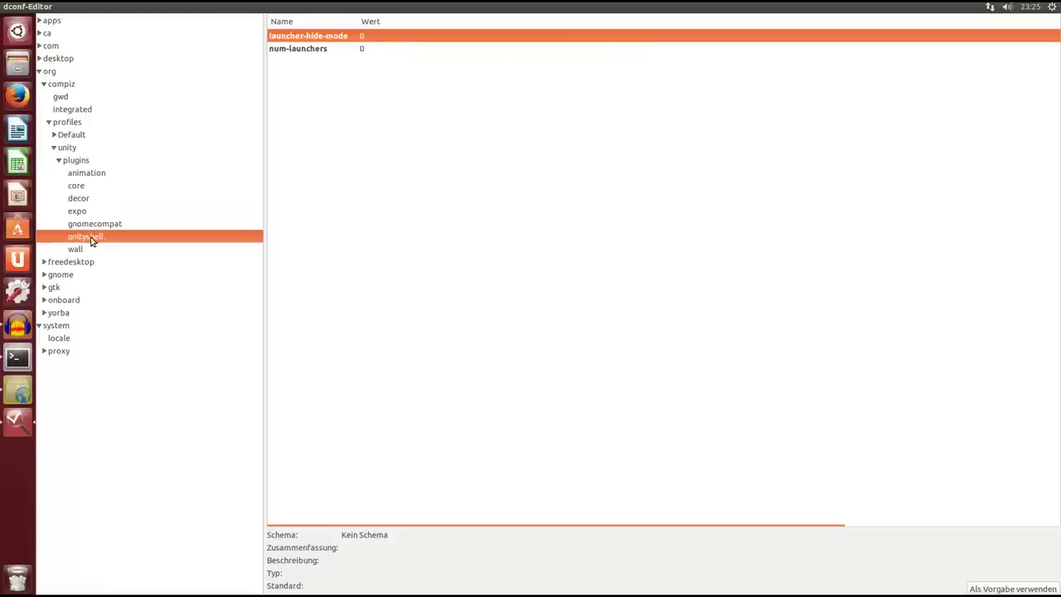
pyautogui.click(76, 249)
# Expand the Default profile's plugins, view org.compiz keys showing current-profile unity, and expand com.
pyautogui.click(54, 135)
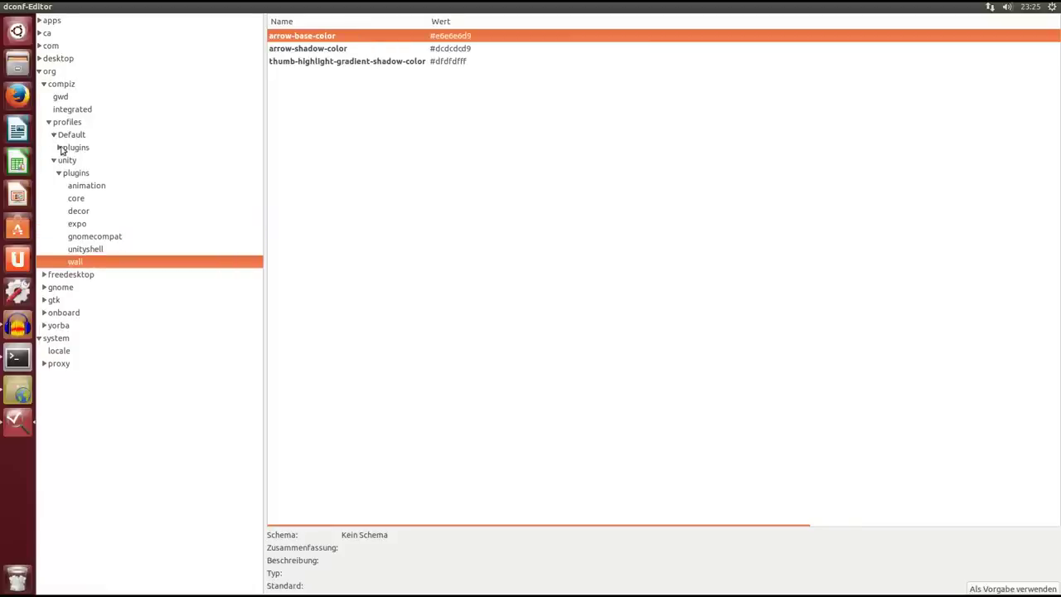
pyautogui.click(59, 147)
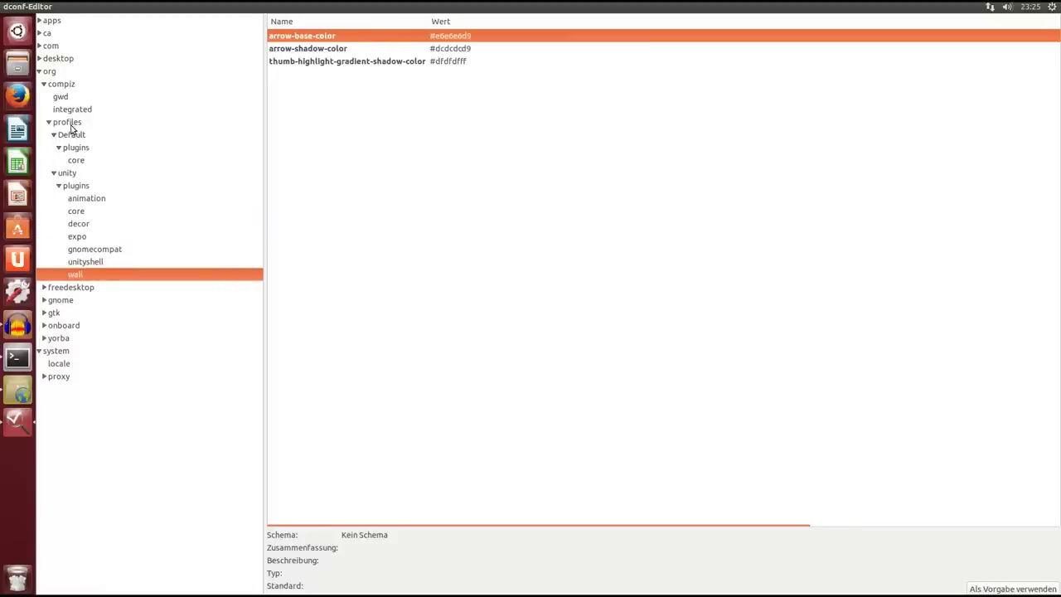
pyautogui.click(70, 124)
pyautogui.click(60, 85)
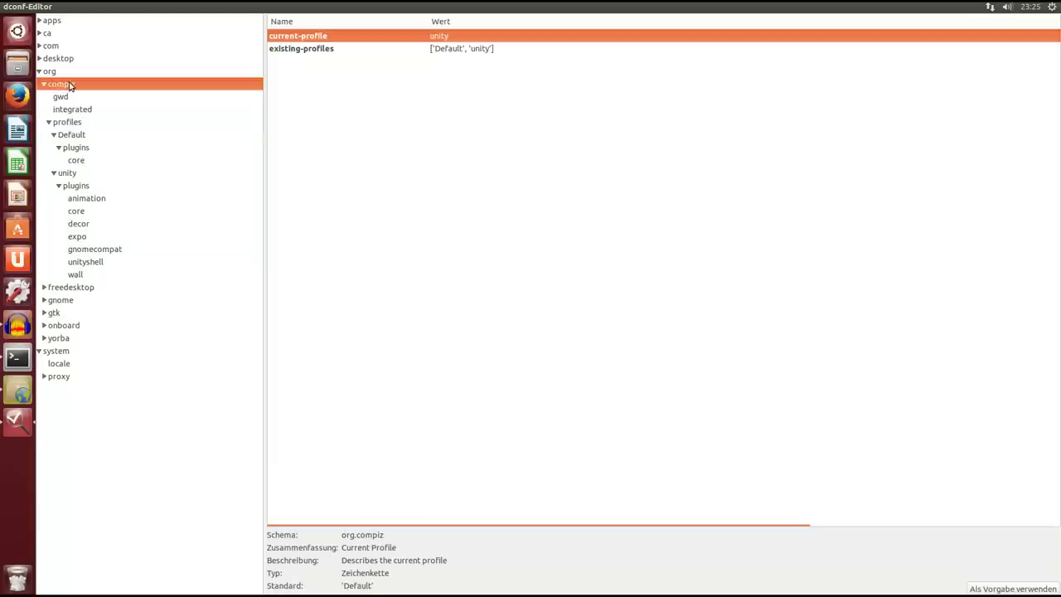
pyautogui.click(41, 46)
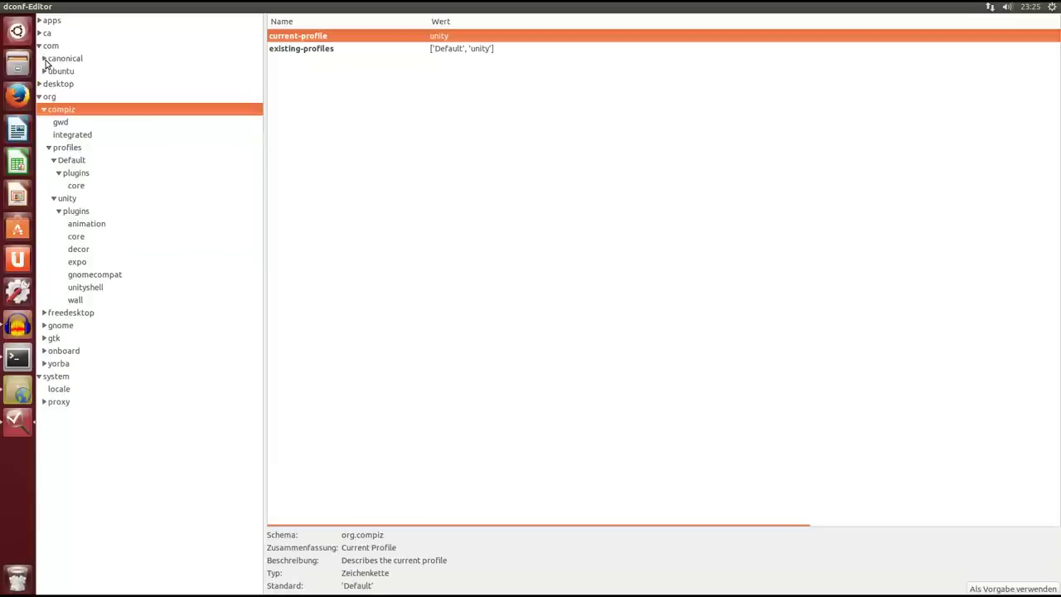
# Set com.canonical.desktop.interface scrollbar-mode to normal, restore the window, and open the home folder.
pyautogui.click(44, 59)
pyautogui.click(50, 73)
pyautogui.click(70, 83)
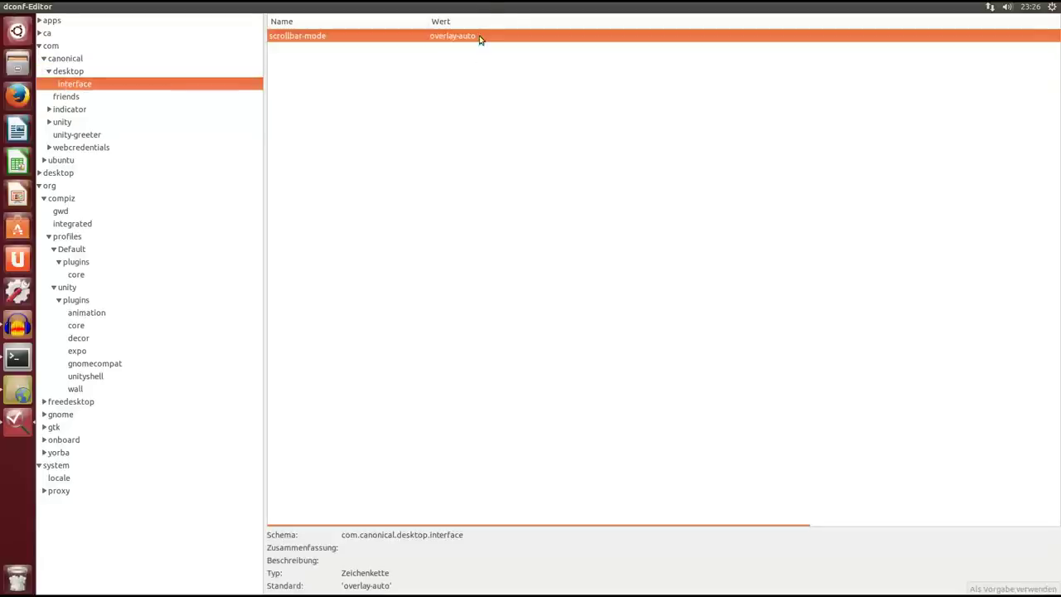
pyautogui.click(479, 36)
pyautogui.click(444, 28)
pyautogui.doubleClick(396, 7)
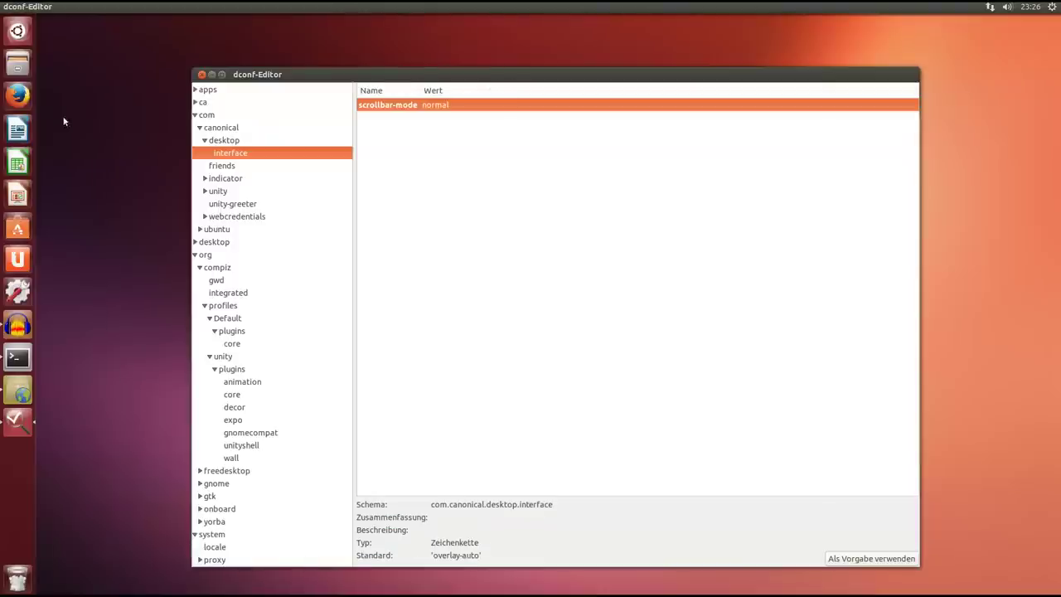
pyautogui.click(18, 66)
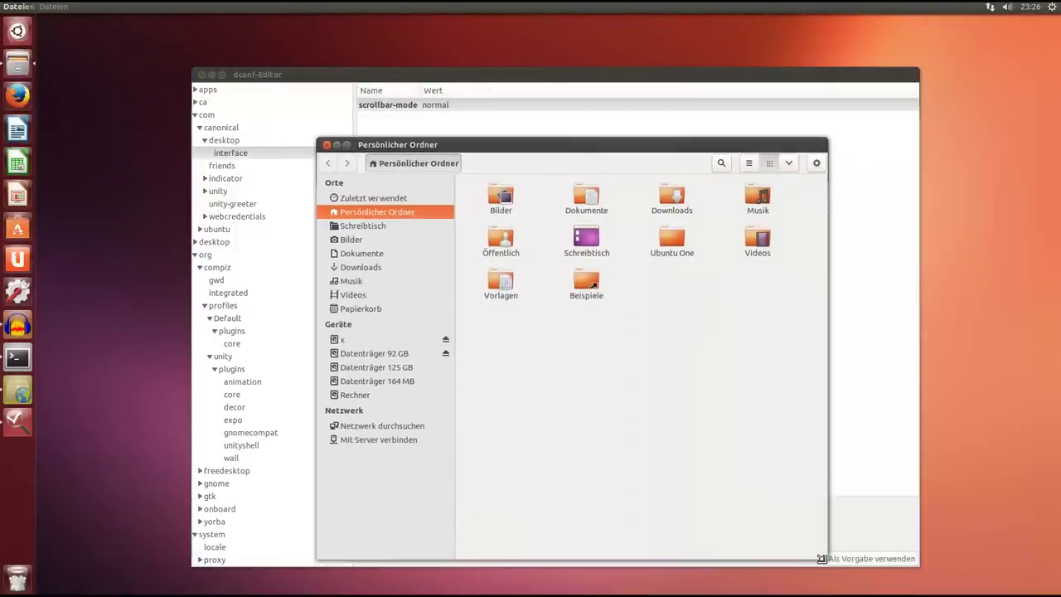
pyautogui.moveTo(820, 558); pyautogui.dragTo(718, 338)
pyautogui.scroll(-1, 721, 265)
pyautogui.scroll(1, 705, 249)
pyautogui.scroll(-1, 450, 207)
pyautogui.scroll(-2, 453, 213)
pyautogui.scroll(4, 459, 205)
pyautogui.moveTo(474, 153); pyautogui.dragTo(394, 216)
pyautogui.click(247, 209)
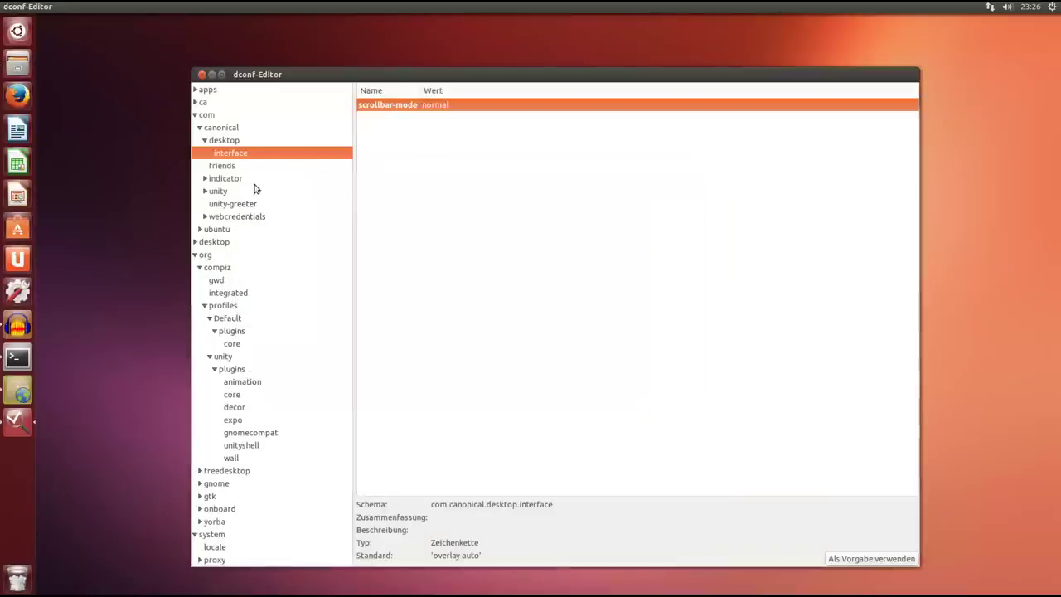
# View the friends schema, then expand indicator > appmenu > hud and show the hud search keys.
pyautogui.click(227, 167)
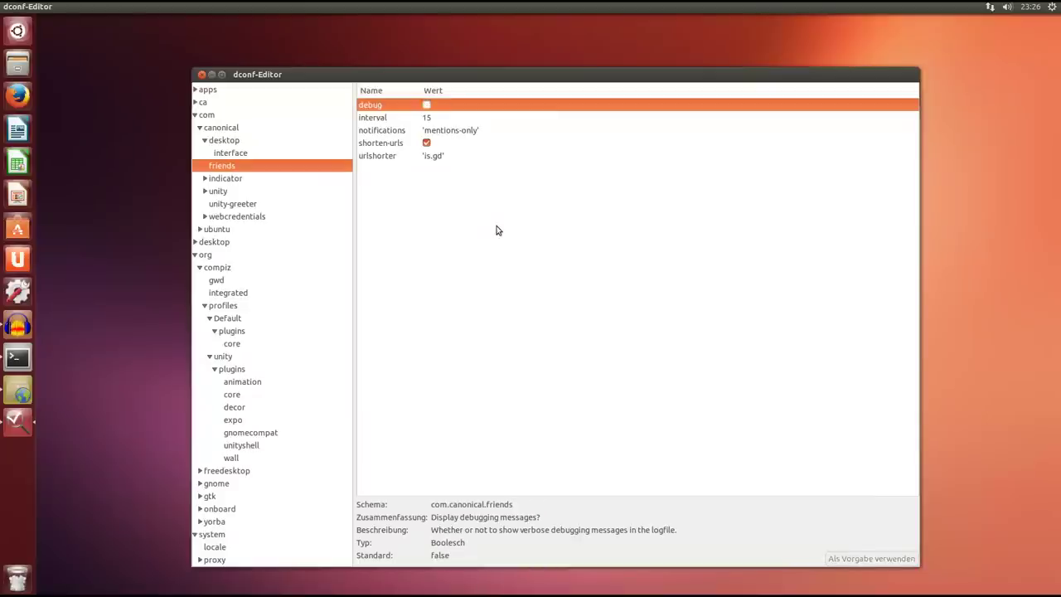
pyautogui.moveTo(512, 76); pyautogui.dragTo(510, 59)
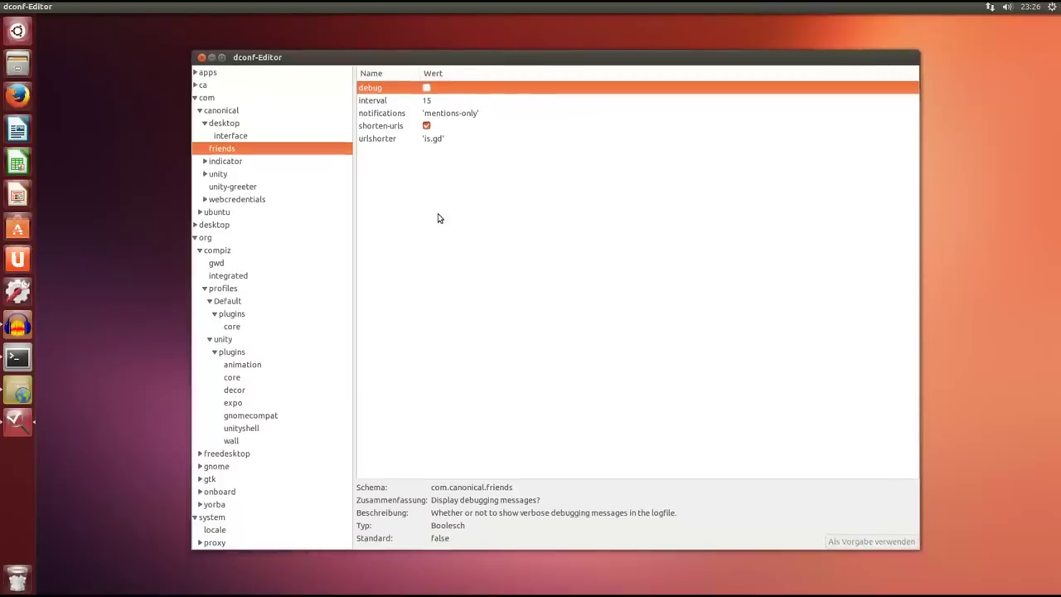
pyautogui.click(205, 162)
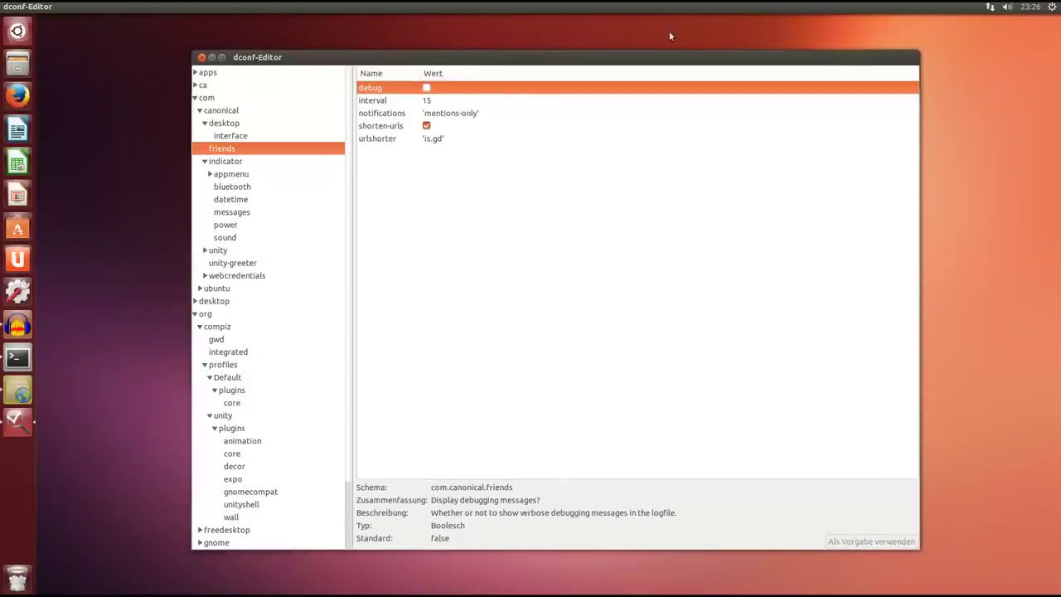
pyautogui.click(210, 175)
pyautogui.click(215, 187)
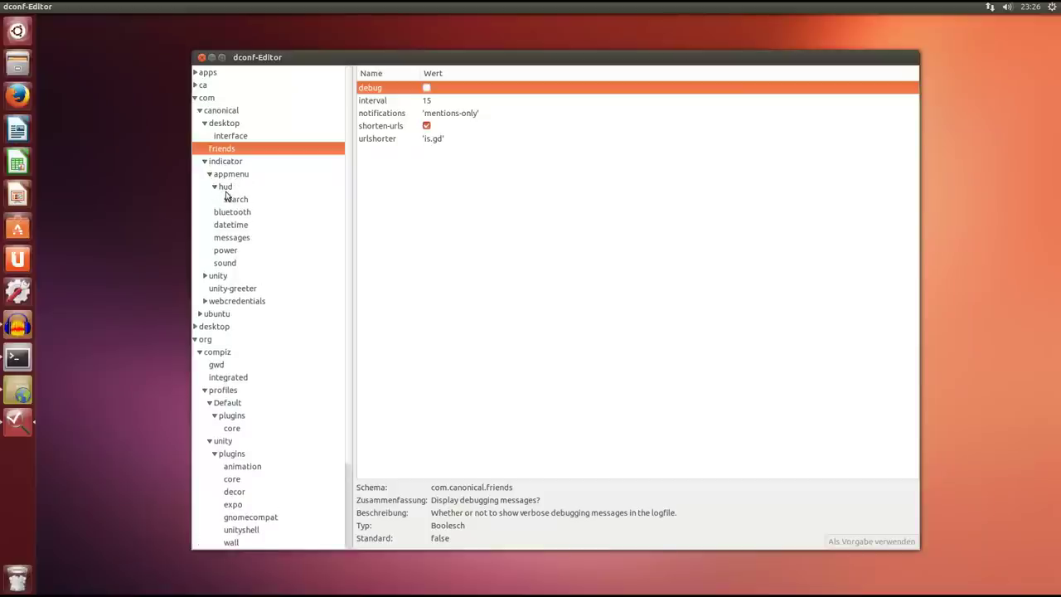
pyautogui.click(232, 200)
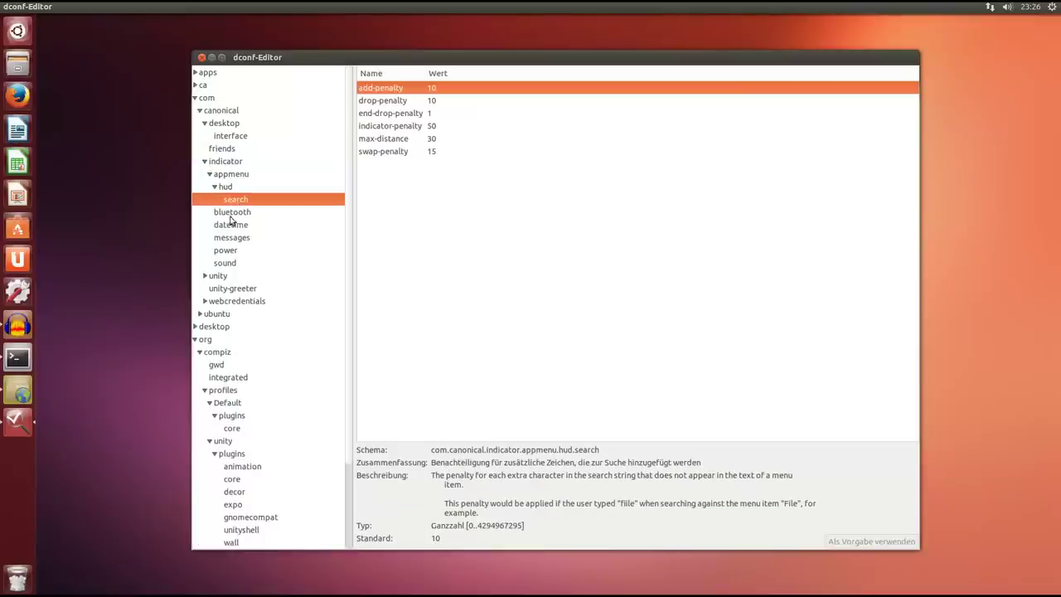
# Browse the bluetooth, datetime, messages, power and sound indicator settings, then expand the unity branch.
pyautogui.click(230, 214)
pyautogui.click(231, 227)
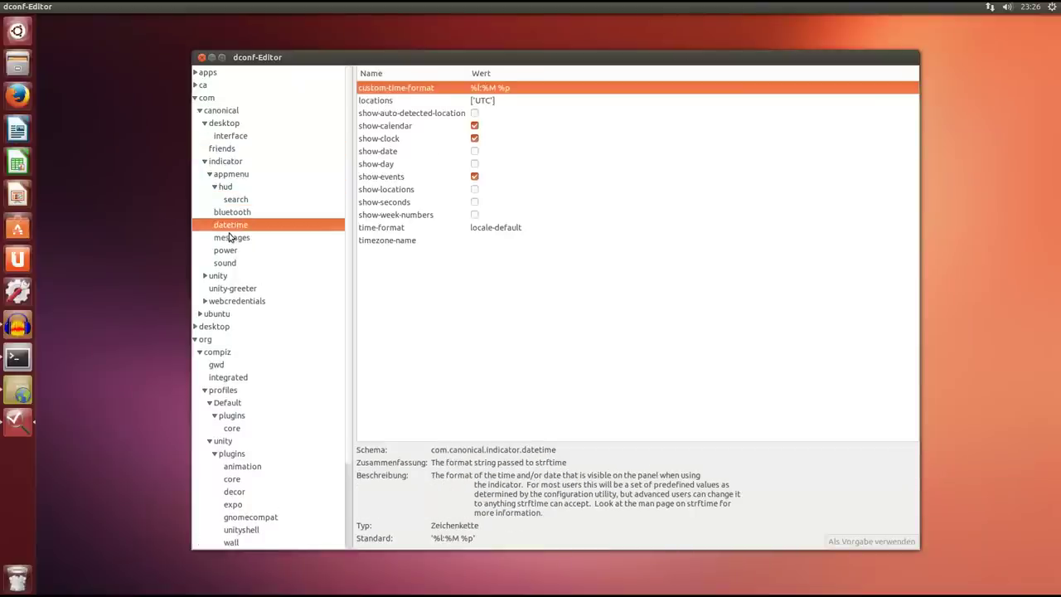
pyautogui.click(229, 238)
pyautogui.click(225, 251)
pyautogui.click(227, 264)
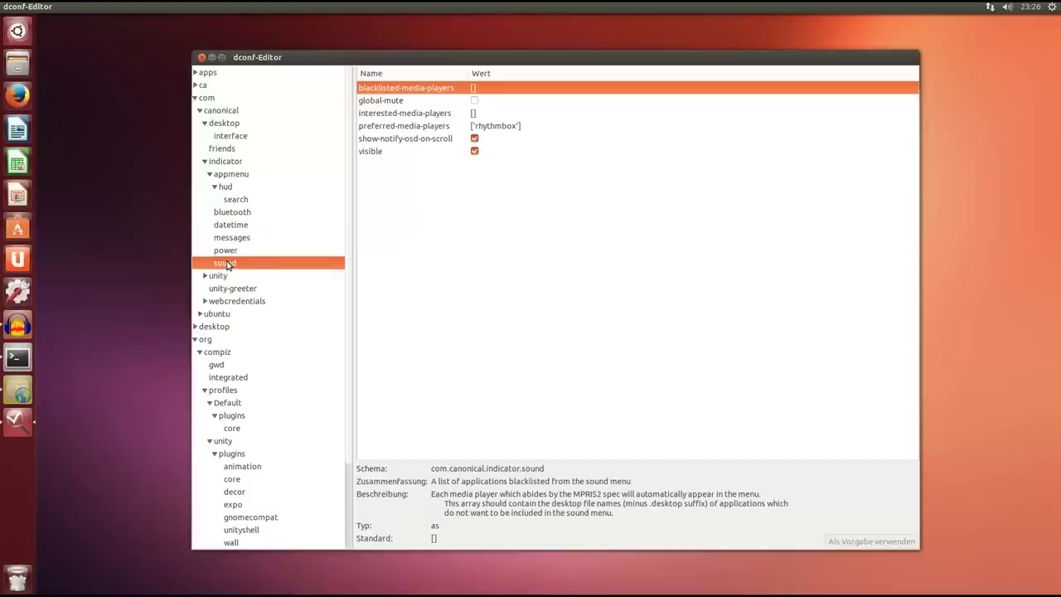
pyautogui.click(410, 128)
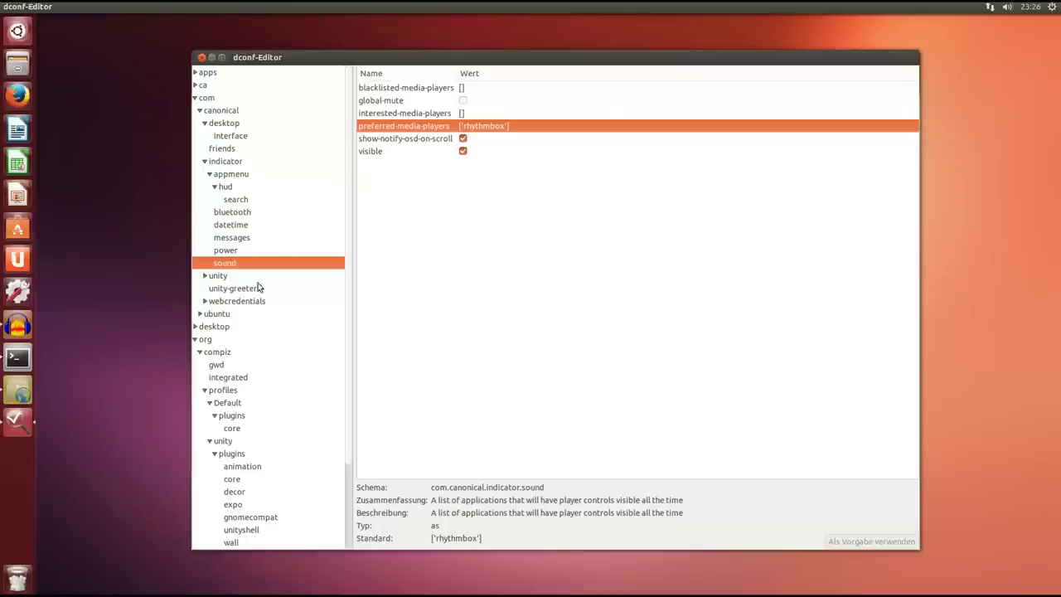
pyautogui.click(205, 276)
# Show the Unity dash settings and shift the editor window left.
pyautogui.click(223, 290)
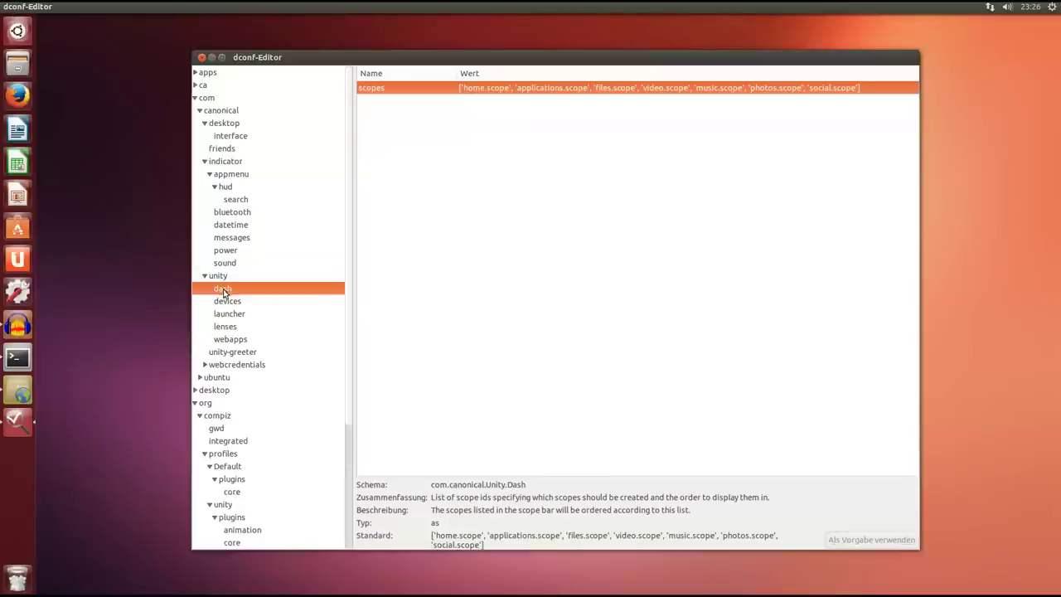
pyautogui.moveTo(577, 60); pyautogui.dragTo(523, 59)
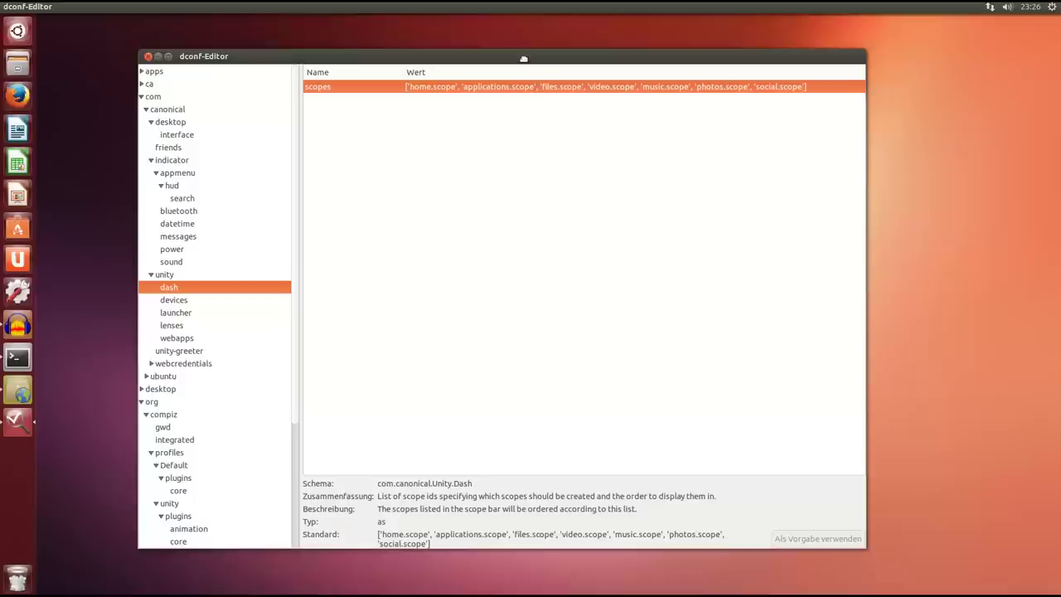
pyautogui.click(18, 31)
pyautogui.click(18, 31)
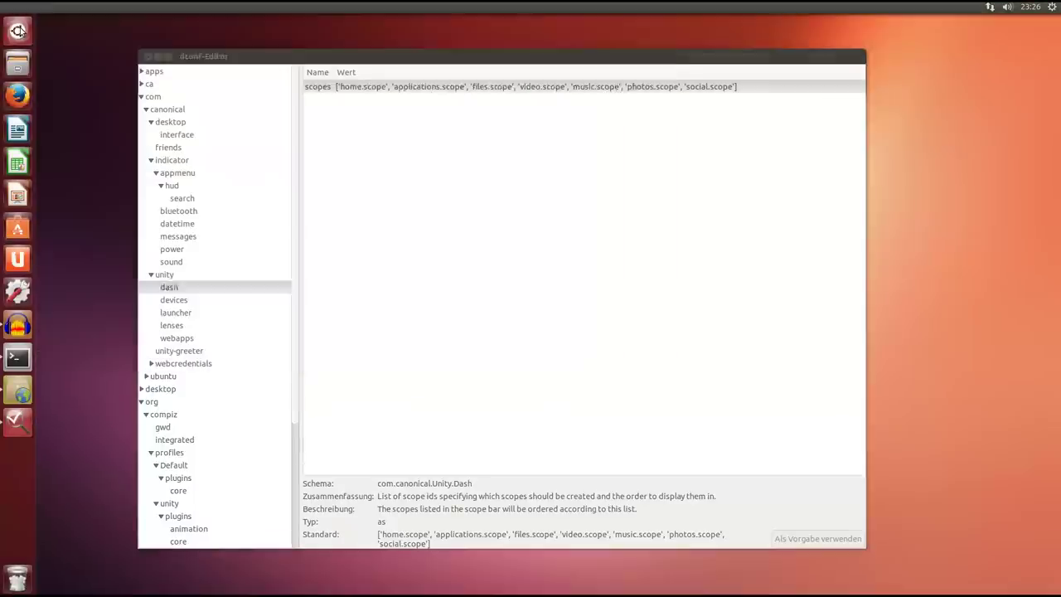
# Step through the Unity devices, launcher, lenses and webapps settings.
pyautogui.click(173, 300)
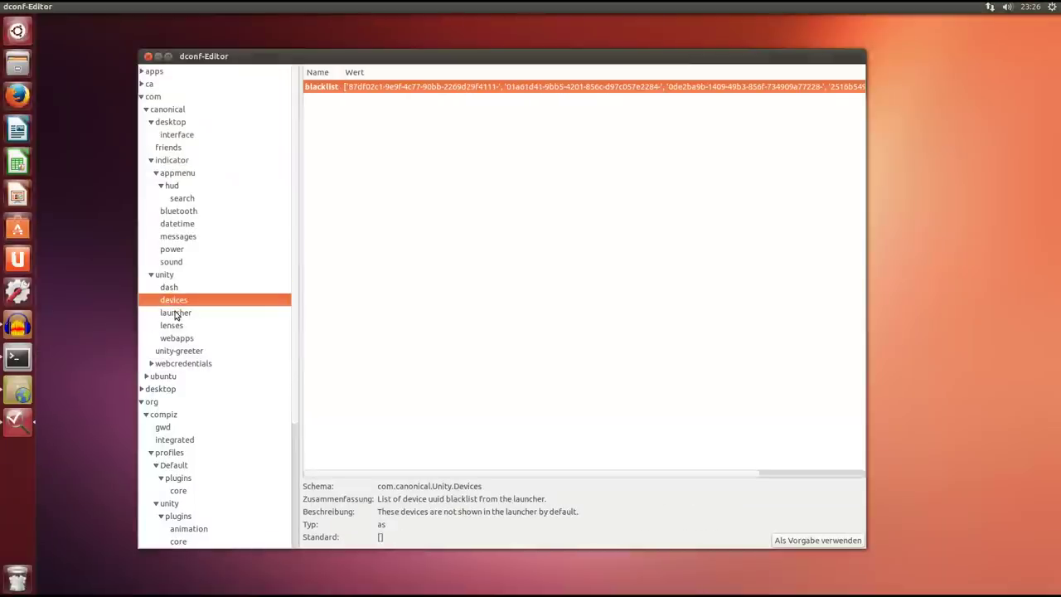
pyautogui.click(175, 312)
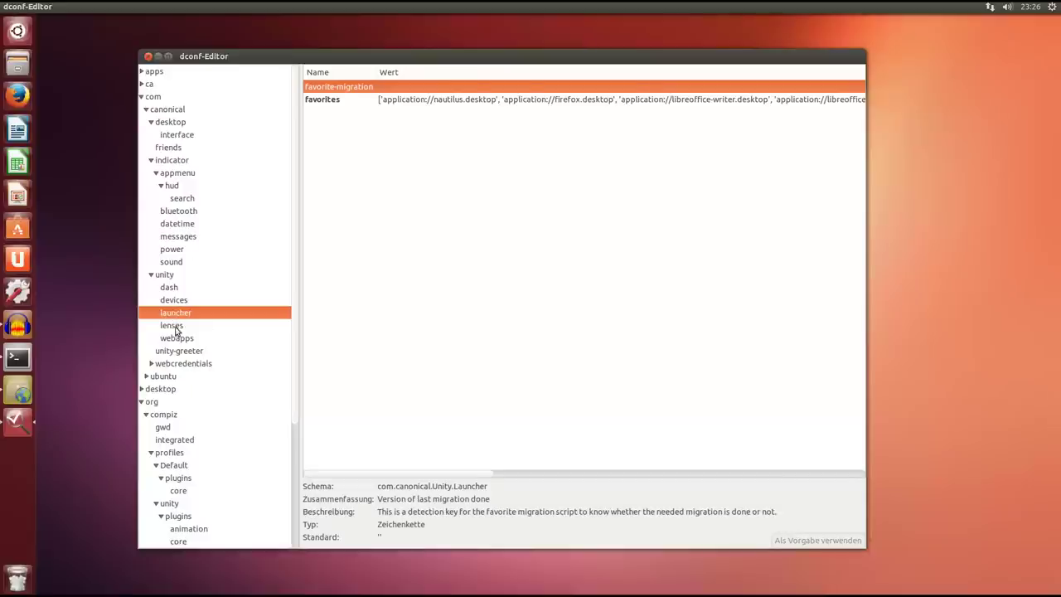
pyautogui.click(172, 326)
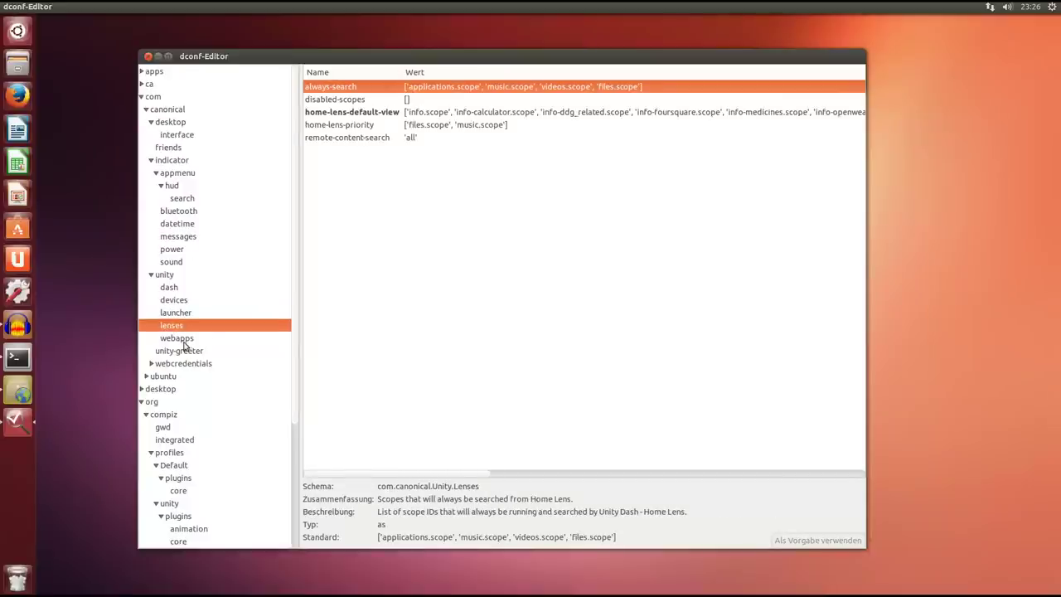
pyautogui.click(182, 340)
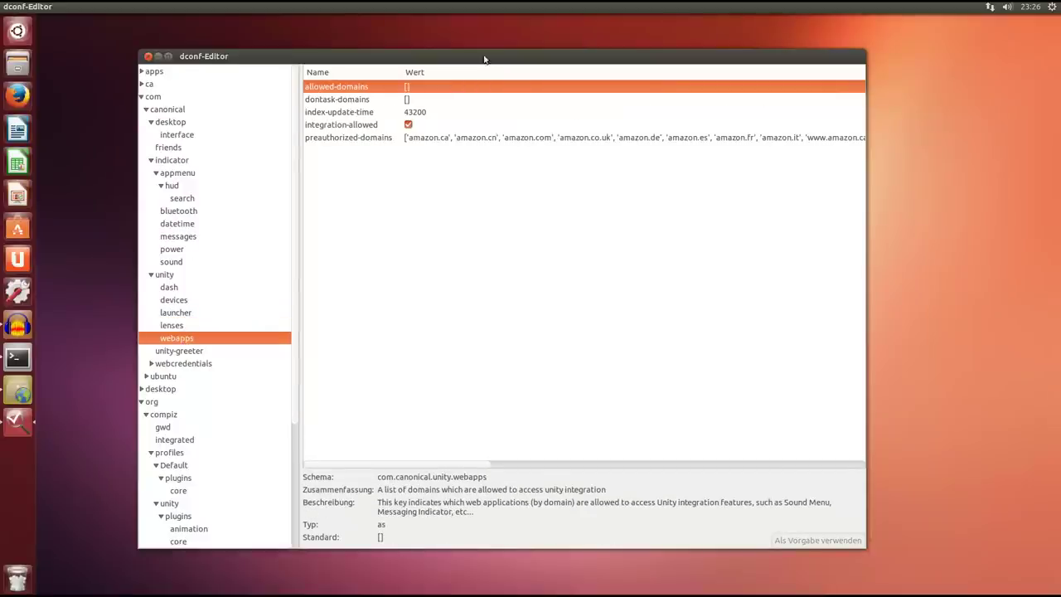
# Maximize the editor, select preauthorized-domains, and narrow the tree to widen the key list. Then restore and reposition the window.
pyautogui.doubleClick(486, 57)
pyautogui.click(308, 87)
pyautogui.moveTo(264, 156); pyautogui.dragTo(159, 160)
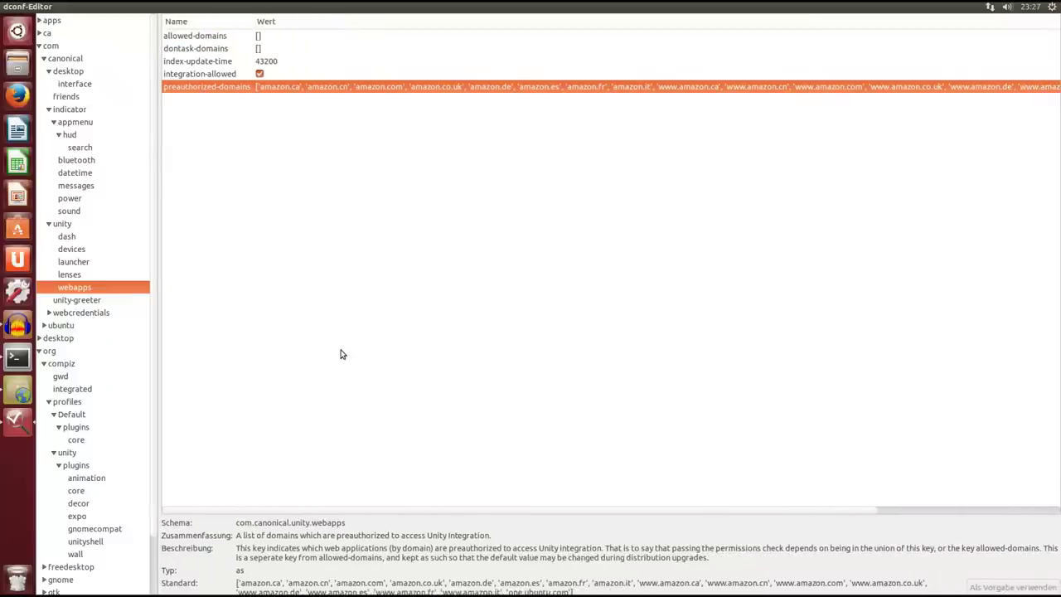
pyautogui.moveTo(502, 512); pyautogui.dragTo(336, 512)
pyautogui.moveTo(503, 5); pyautogui.dragTo(565, 48)
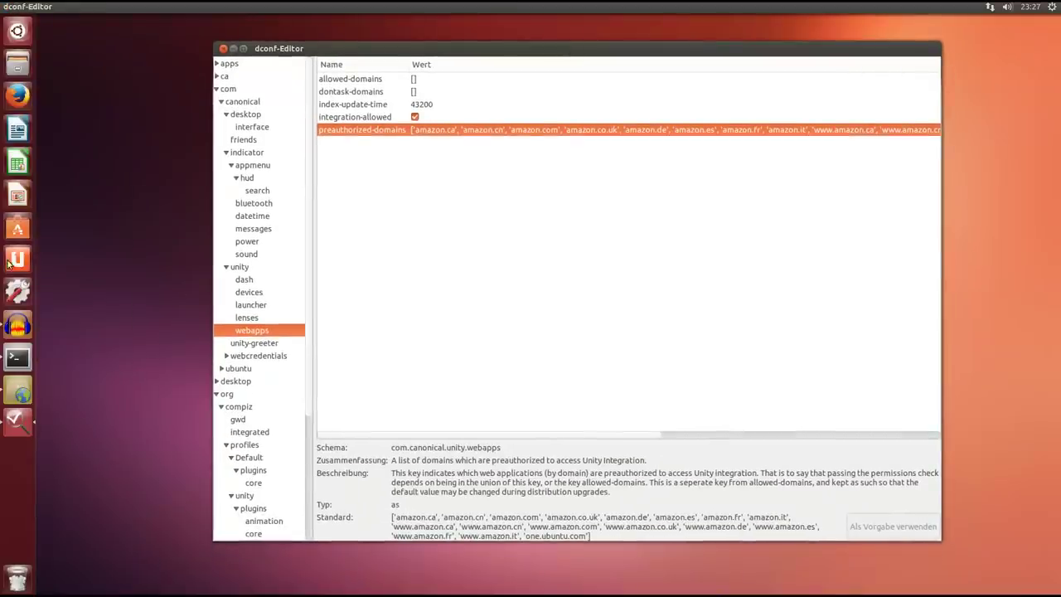
pyautogui.moveTo(557, 50); pyautogui.dragTo(509, 56)
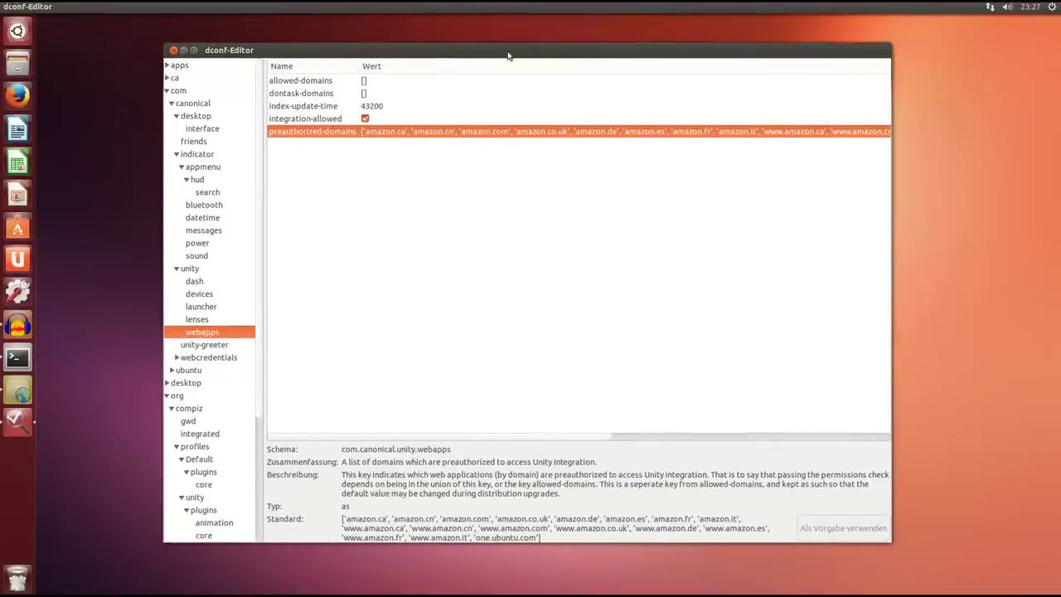
# Expand webcredentials and show its capture settings, also expanding the ubuntu branch.
pyautogui.click(176, 357)
pyautogui.click(196, 358)
pyautogui.click(197, 372)
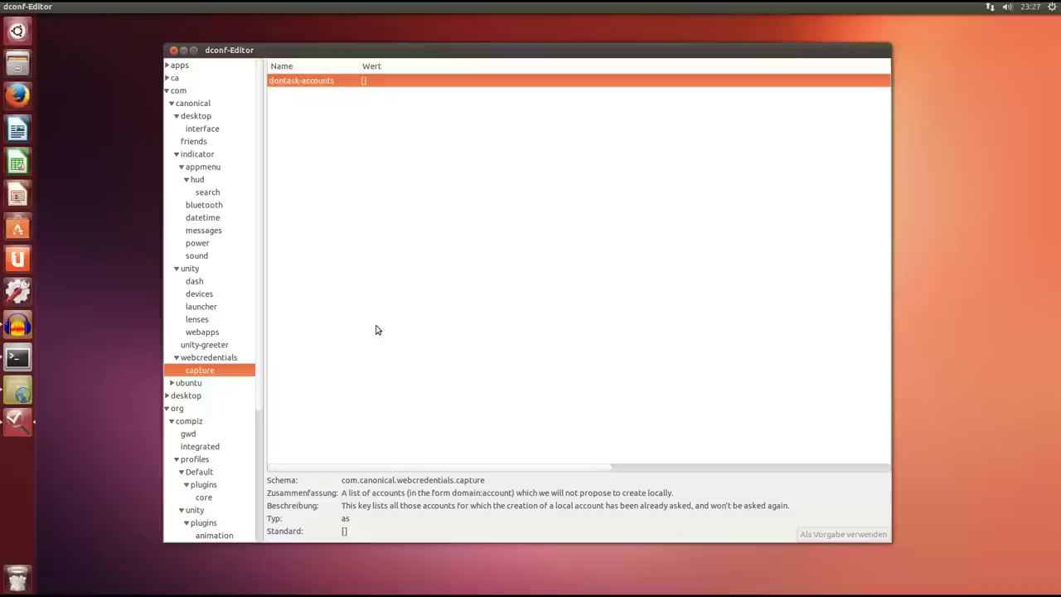
pyautogui.click(172, 384)
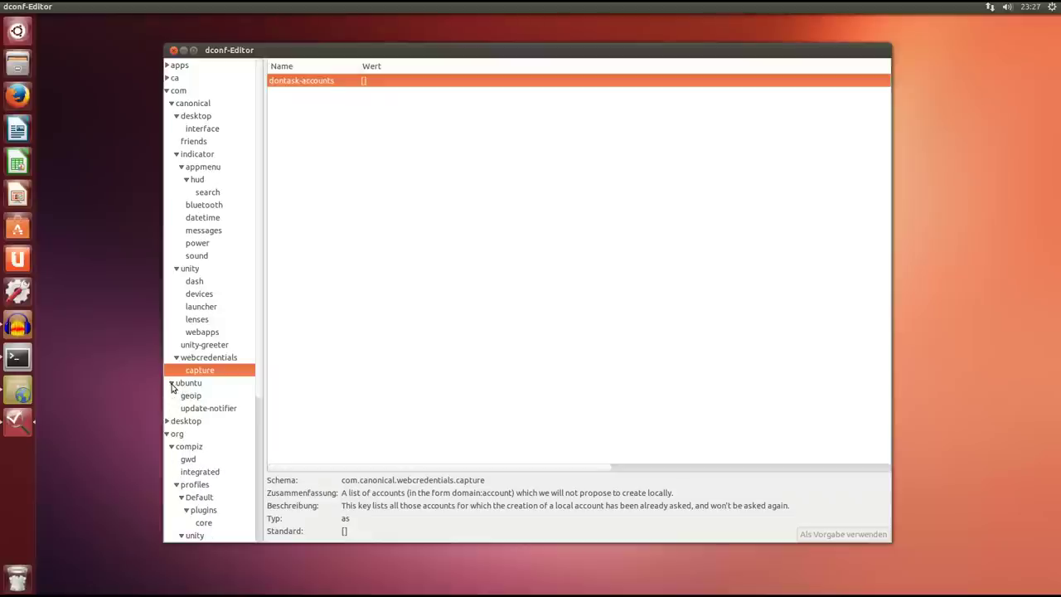
pyautogui.click(221, 360)
pyautogui.click(219, 370)
# View the ubuntu geoip and update-notifier settings.
pyautogui.click(190, 396)
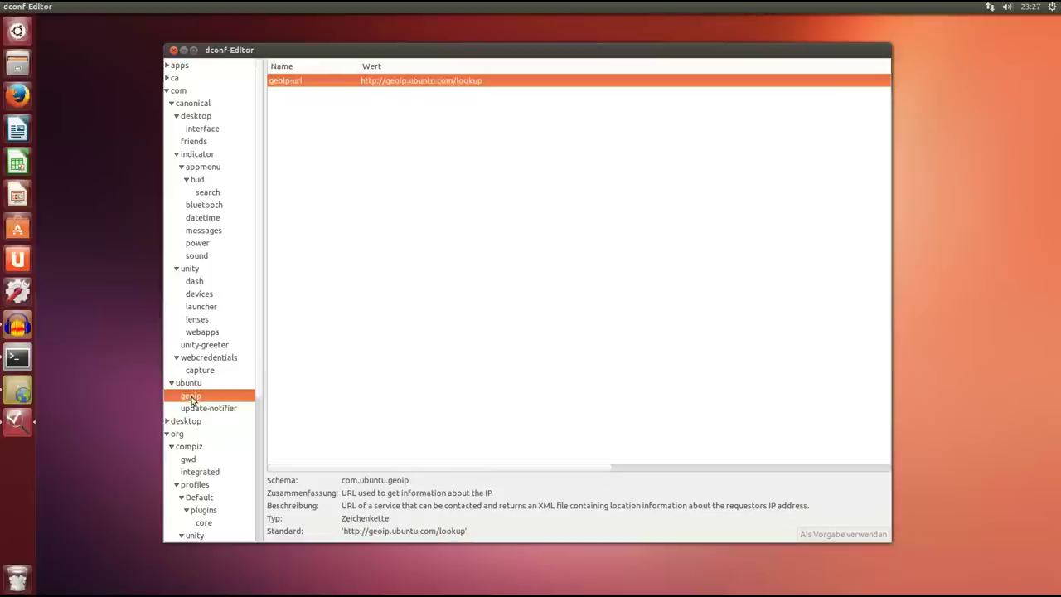
pyautogui.click(215, 410)
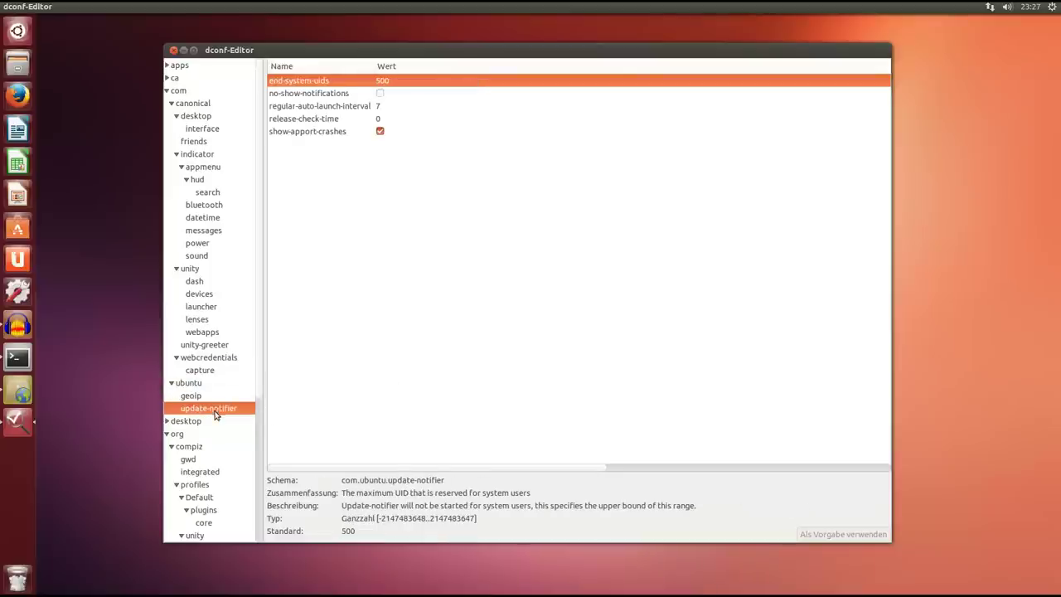
pyautogui.click(199, 397)
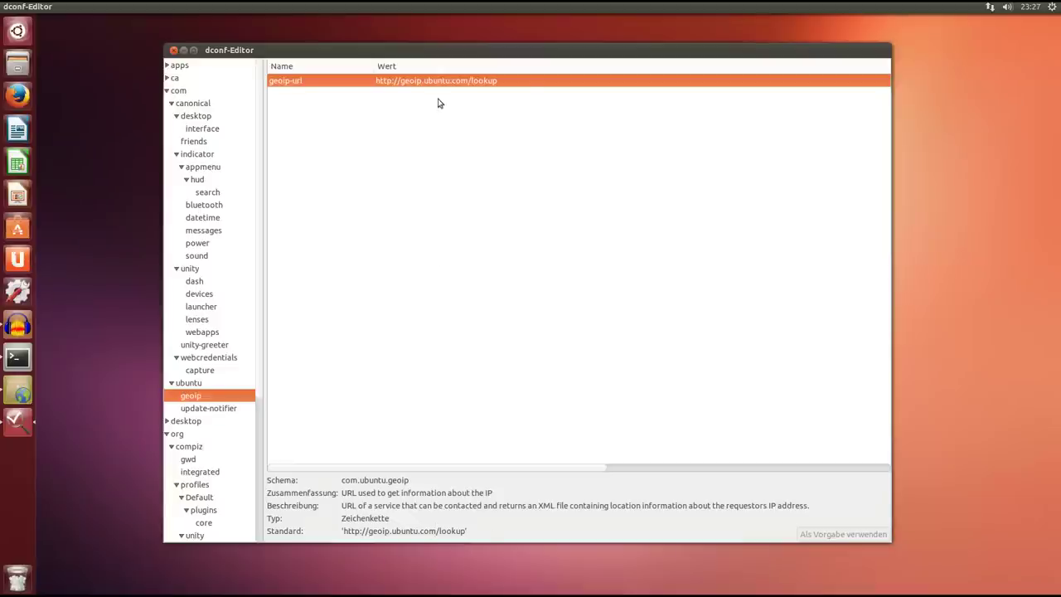
# Close dconf-Editor, launch Audacity, and move its window down and right.
pyautogui.moveTo(503, 57); pyautogui.dragTo(502, 58)
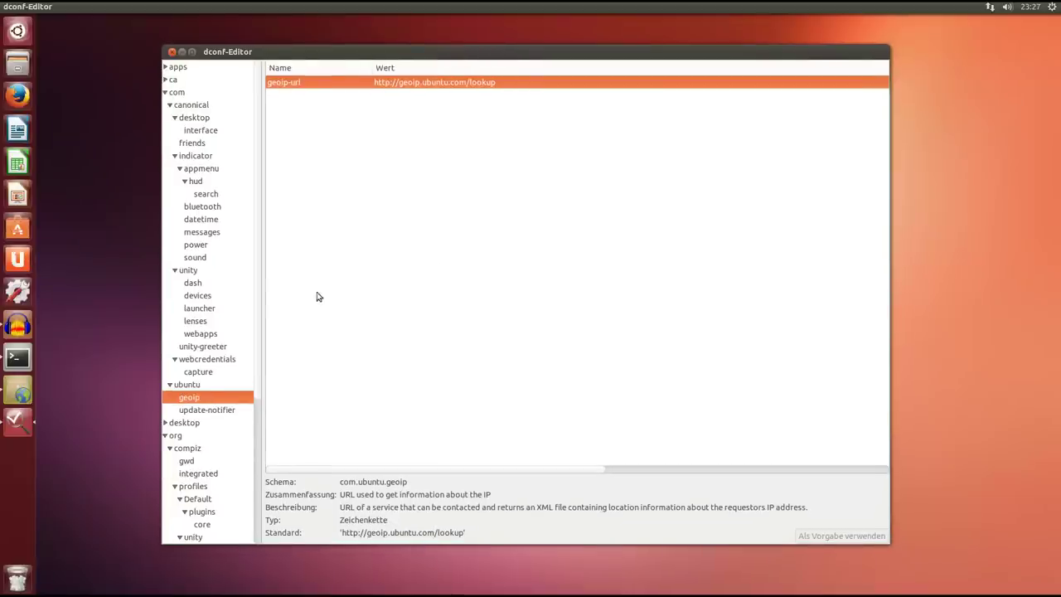
pyautogui.scroll(-2, 253, 348)
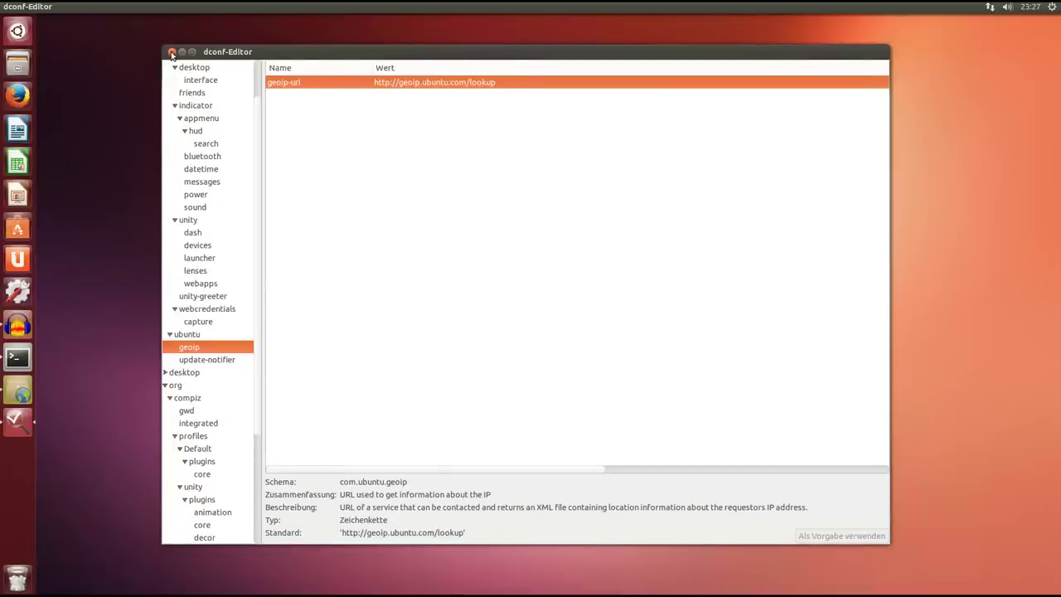
pyautogui.click(172, 51)
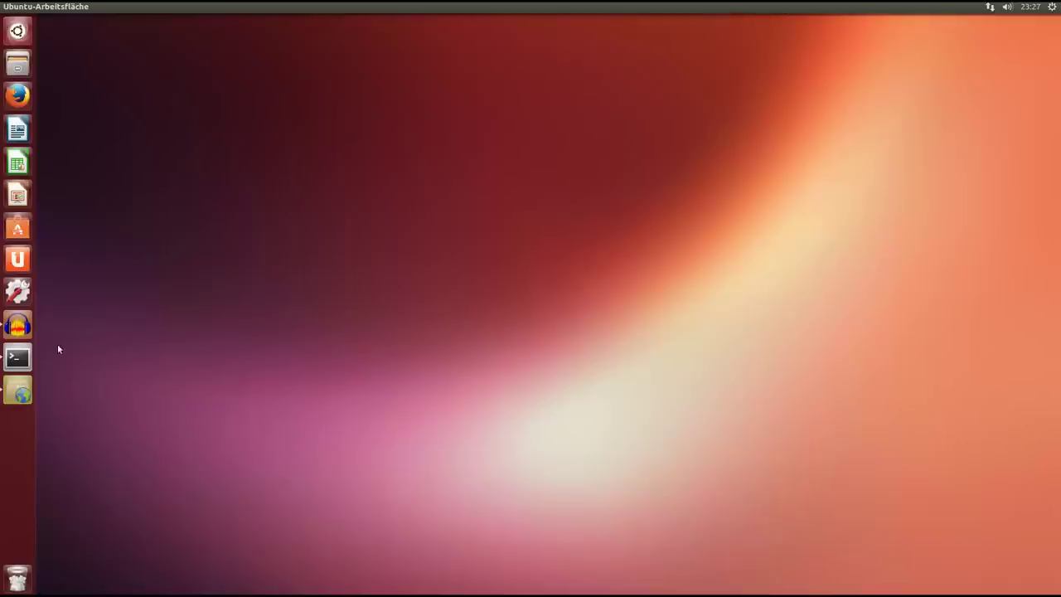
pyautogui.click(19, 326)
pyautogui.moveTo(374, 61); pyautogui.dragTo(400, 86)
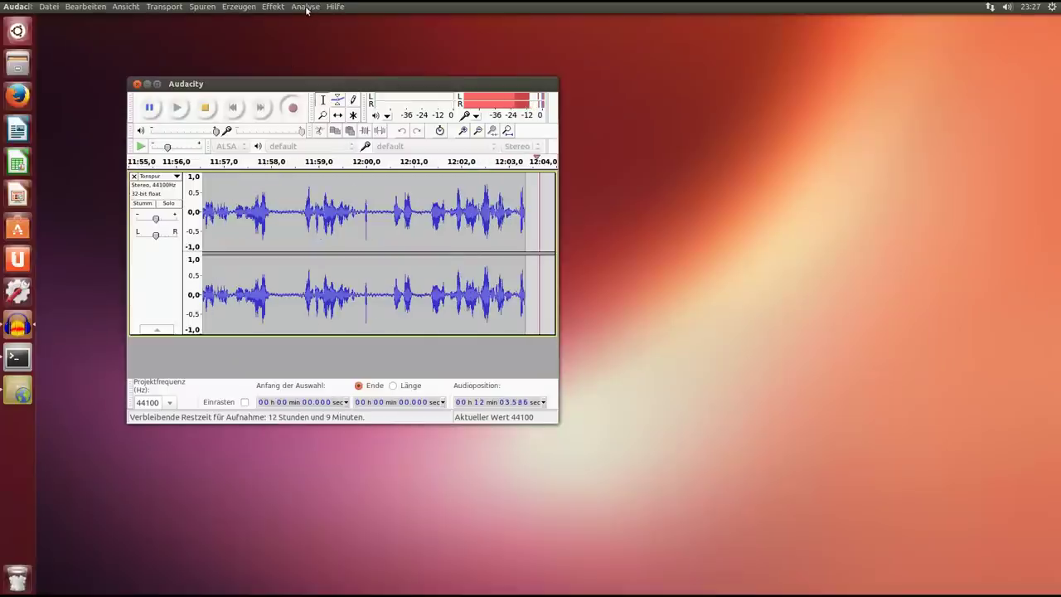
# Open Hilfe > Über Audacity to show the version 2.0.3 About dialog.
pyautogui.click(335, 6)
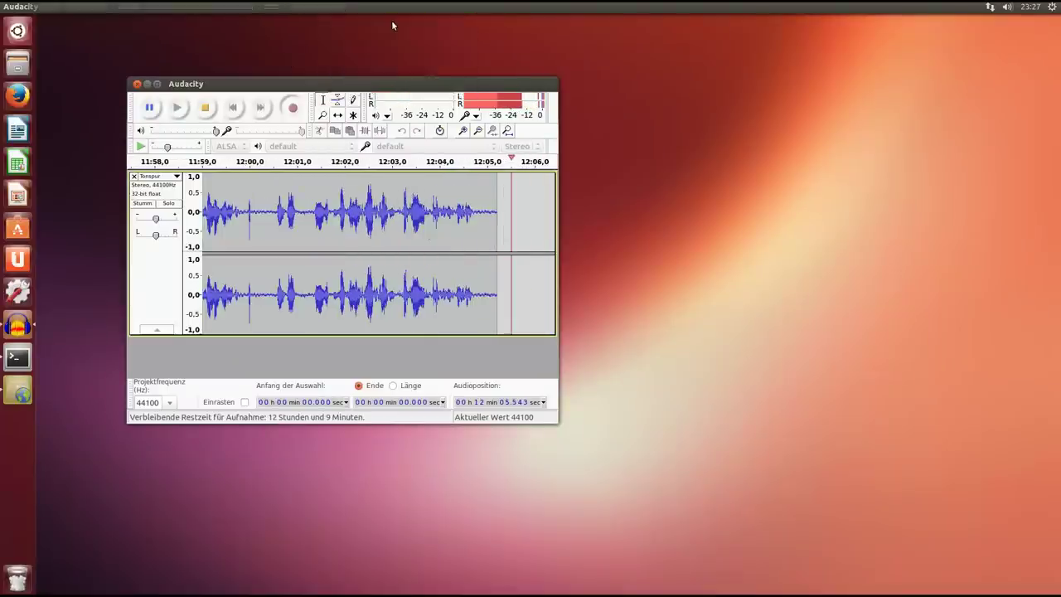
pyautogui.click(391, 20)
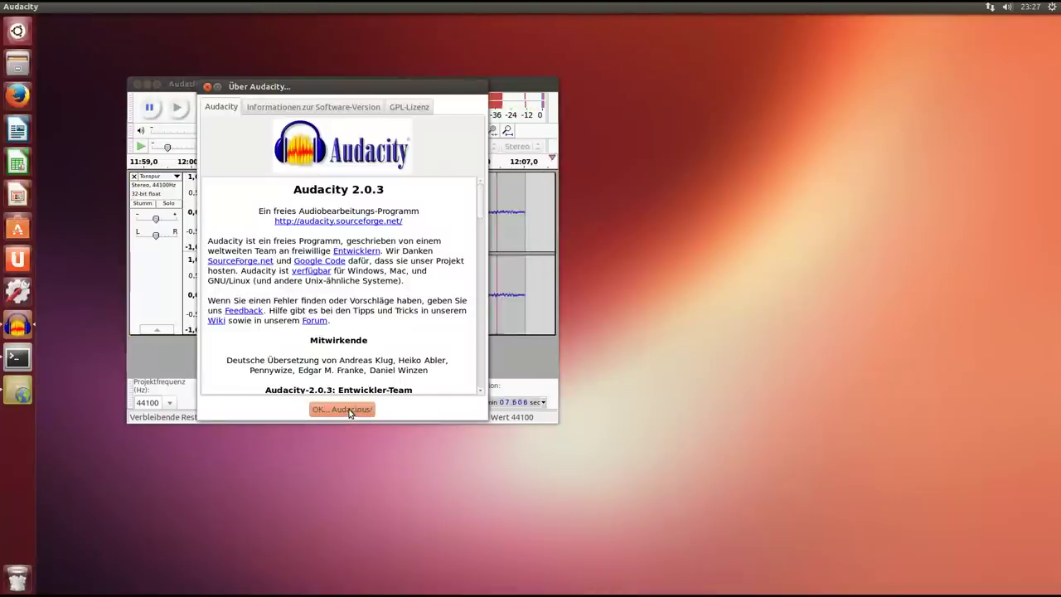